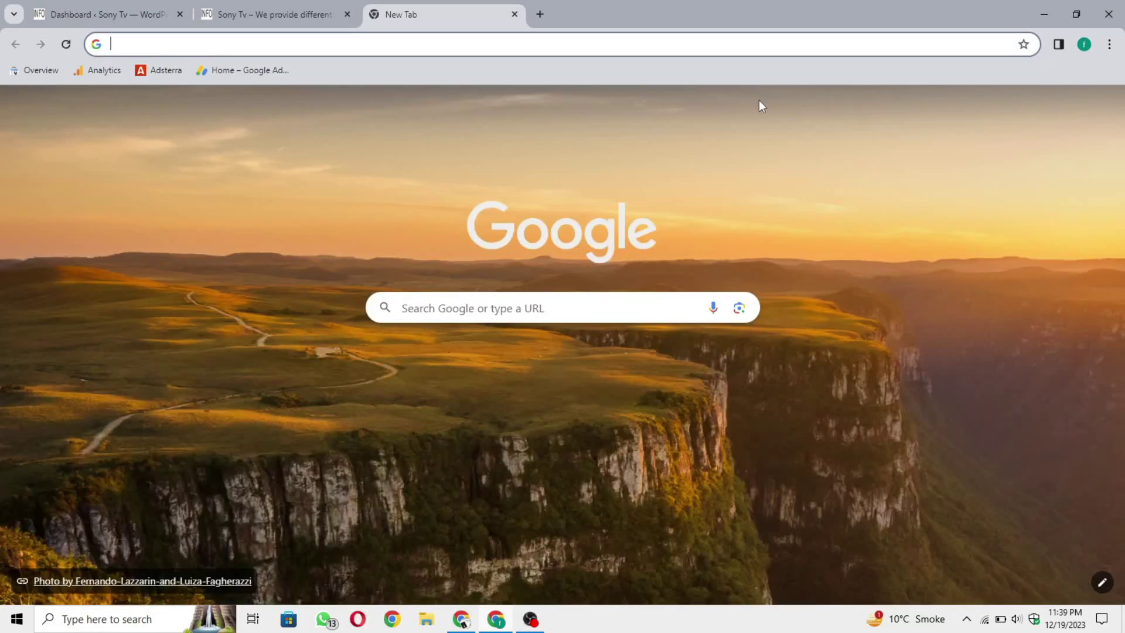
- Search Google for "google publisher center" and open the Google Publisher Center site
text(google)
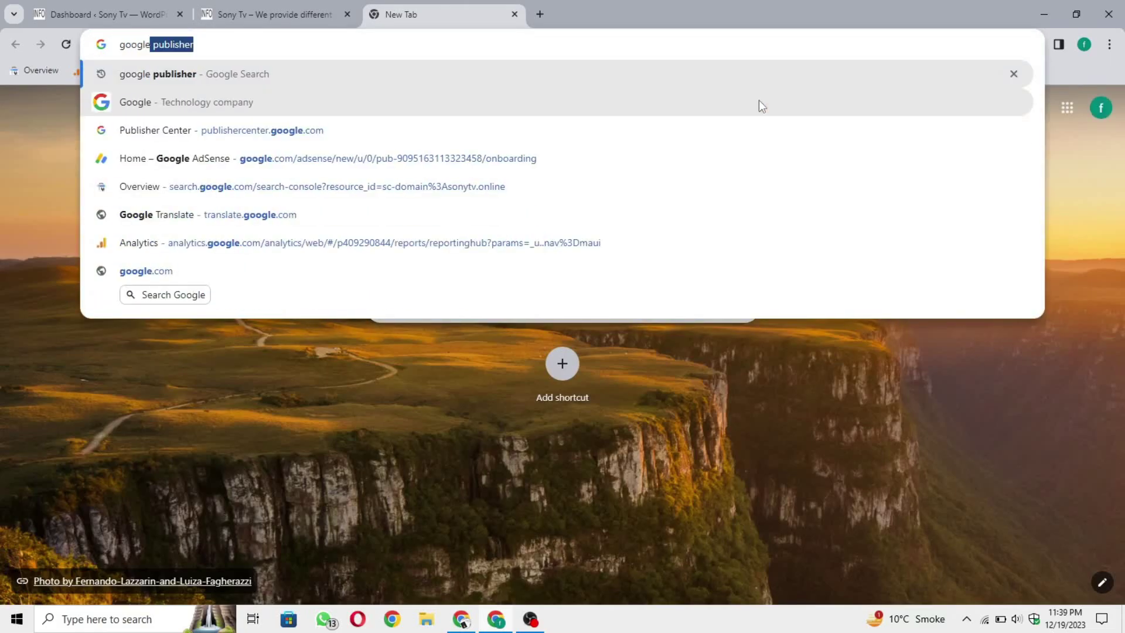
text( publisher cen)
key(Return)
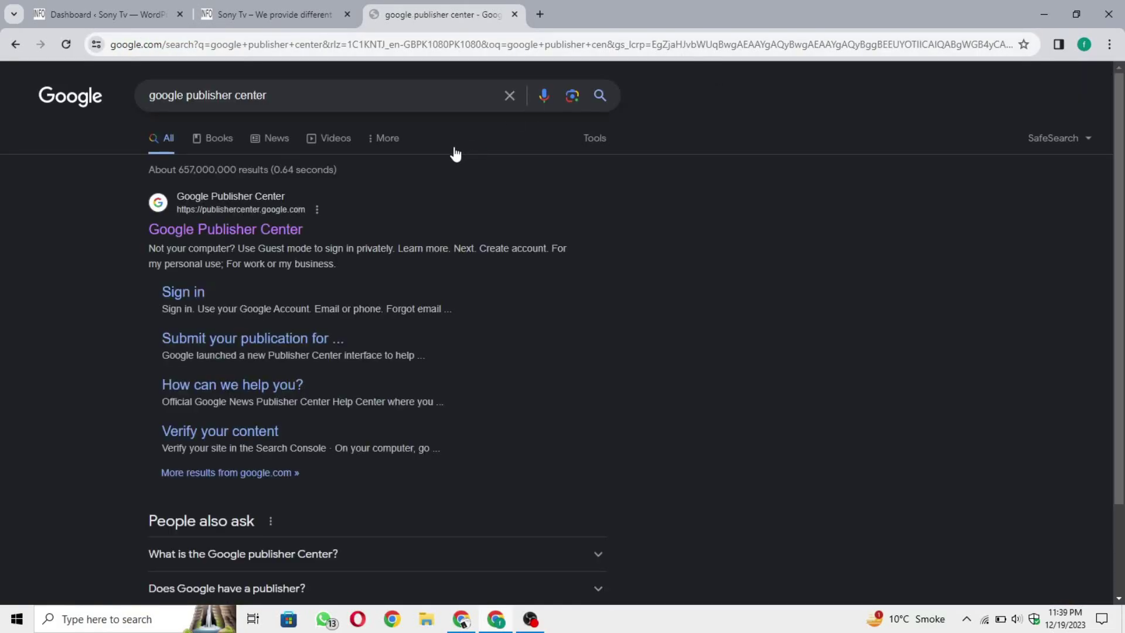
click(272, 232)
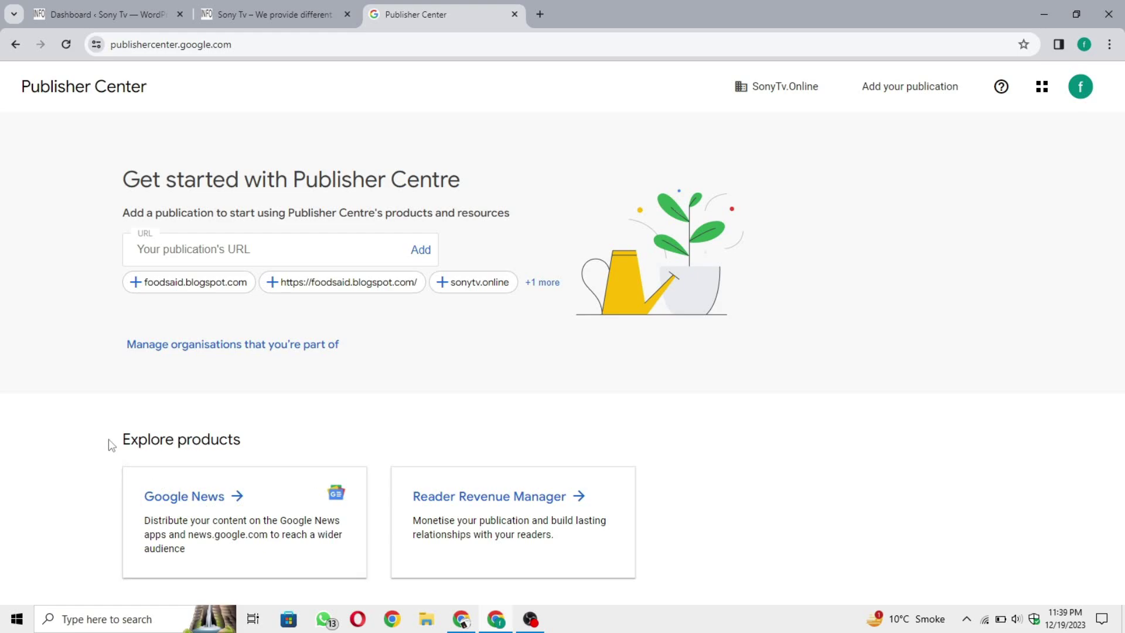
drag(108, 439, 258, 454)
click(256, 448)
click(173, 235)
click(130, 11)
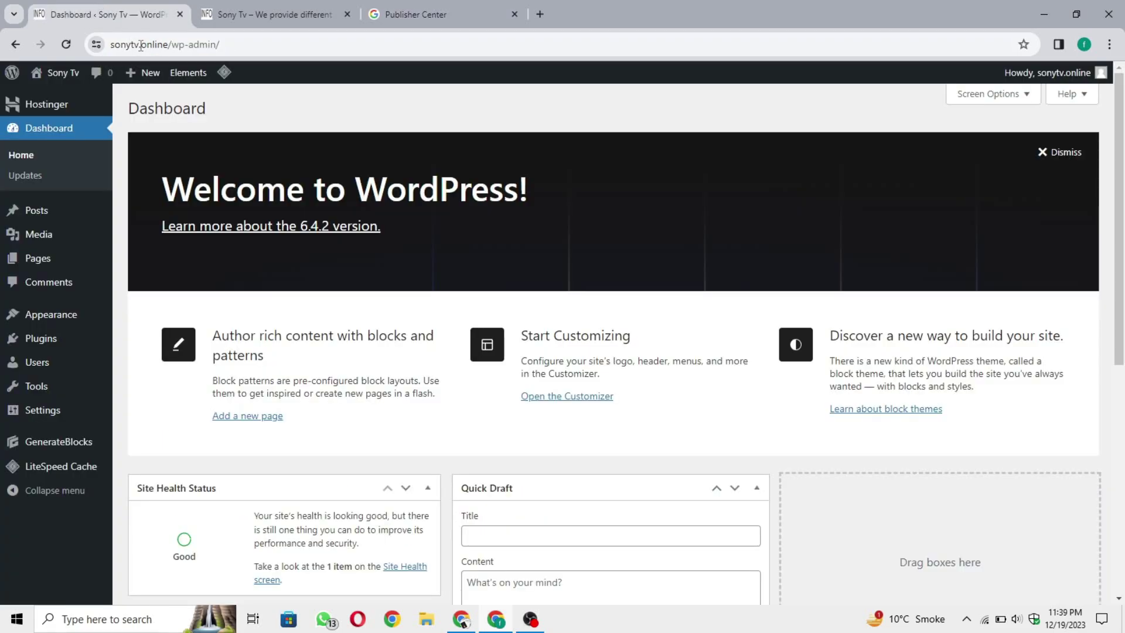
drag(174, 44, 109, 44)
key(ctrl+c)
click(416, 14)
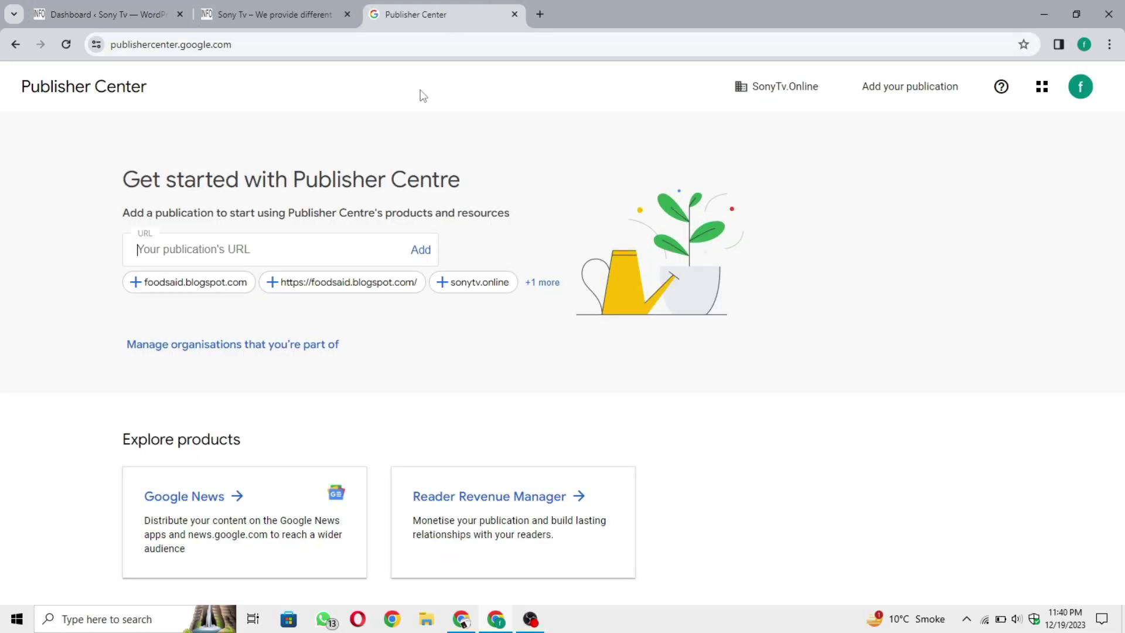
key(ctrl+v)
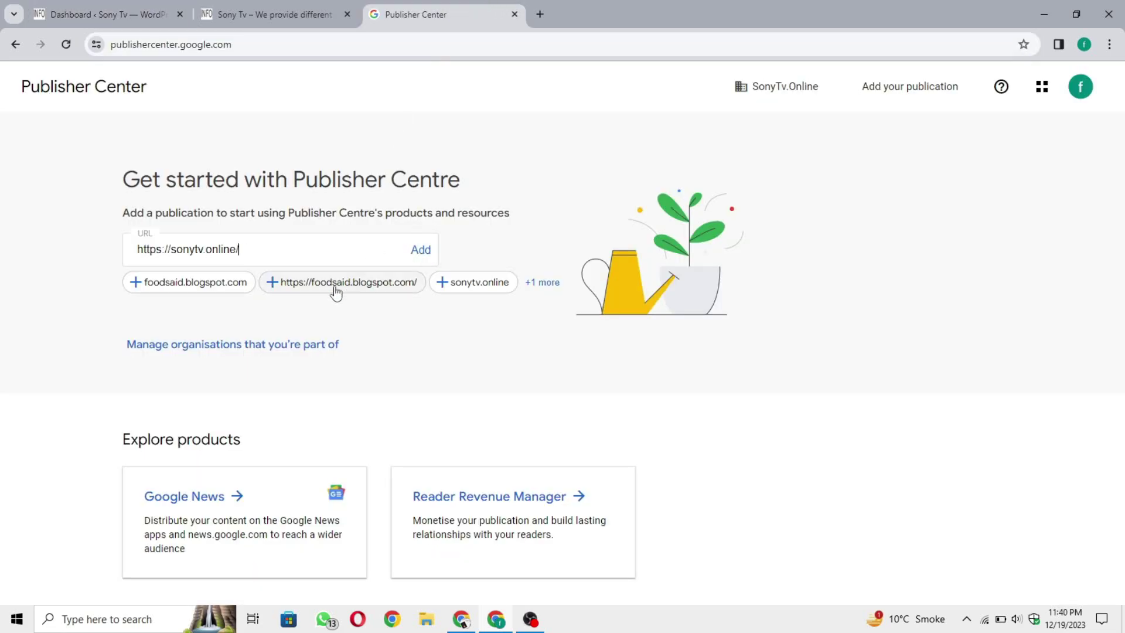
click(419, 252)
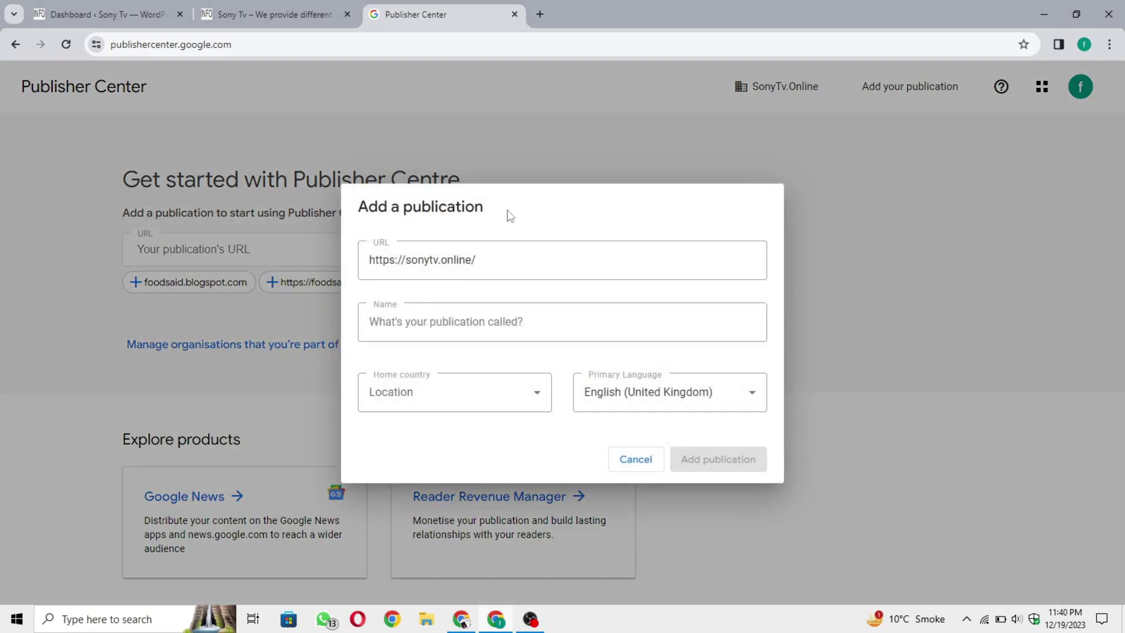
- Name the new publication SonyTv.Online
drag(508, 214, 345, 218)
click(536, 216)
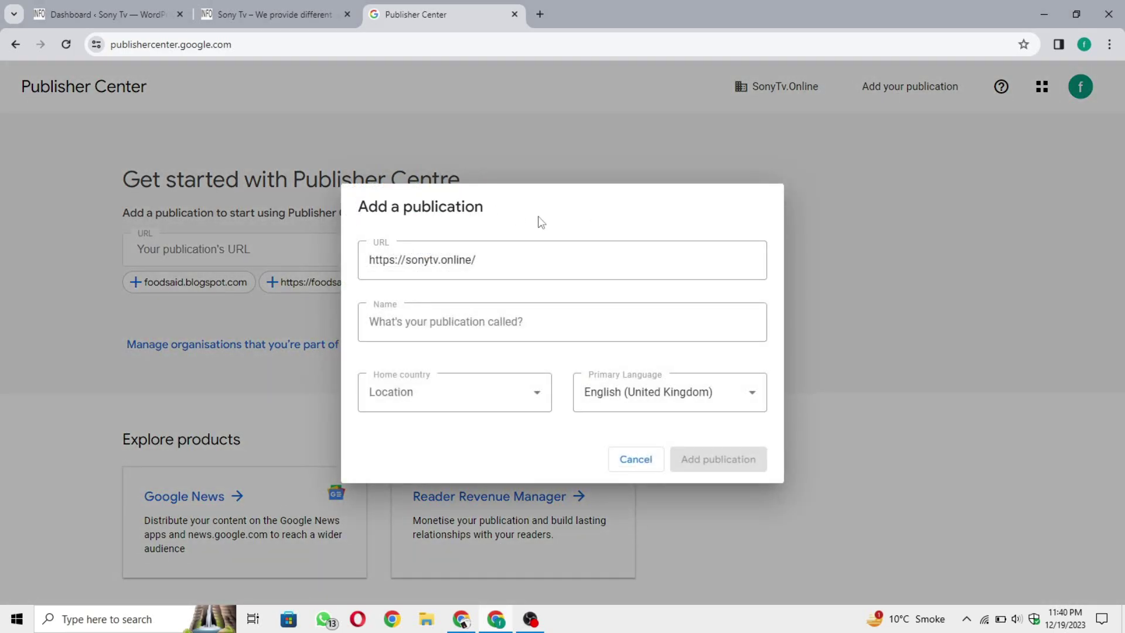
click(393, 328)
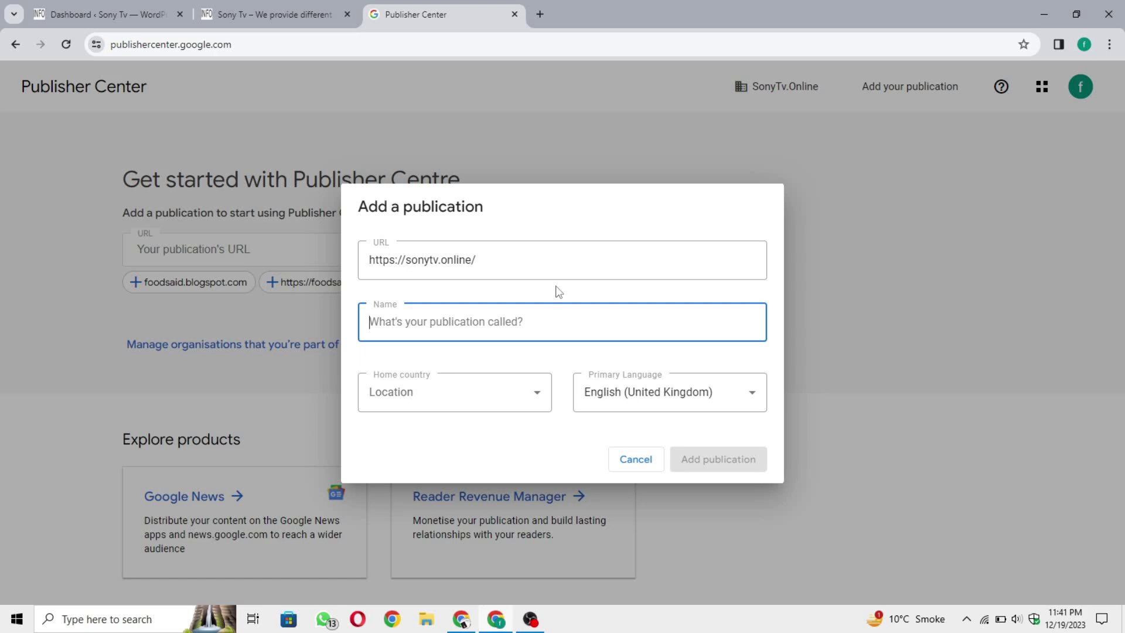
text(SonyTv.Online)
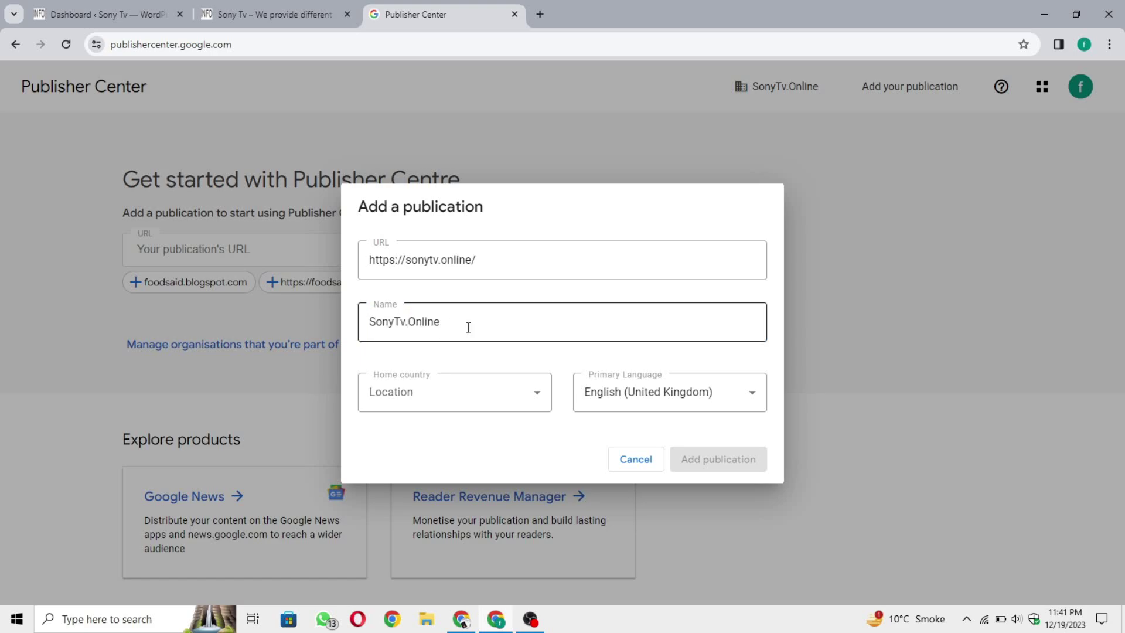
drag(467, 326, 409, 338)
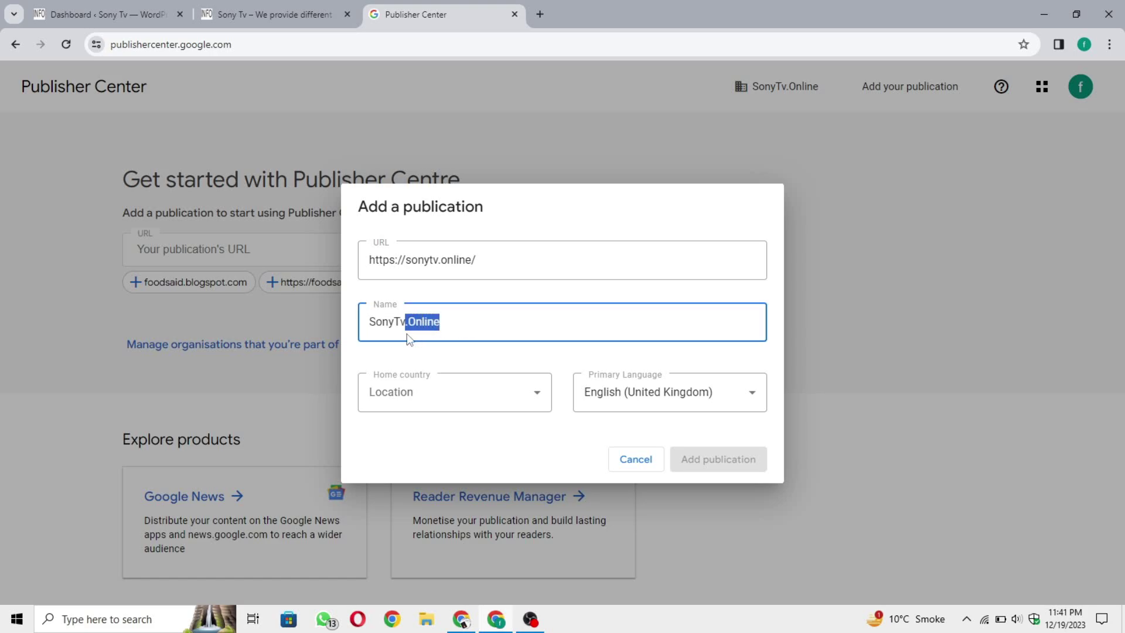
click(378, 356)
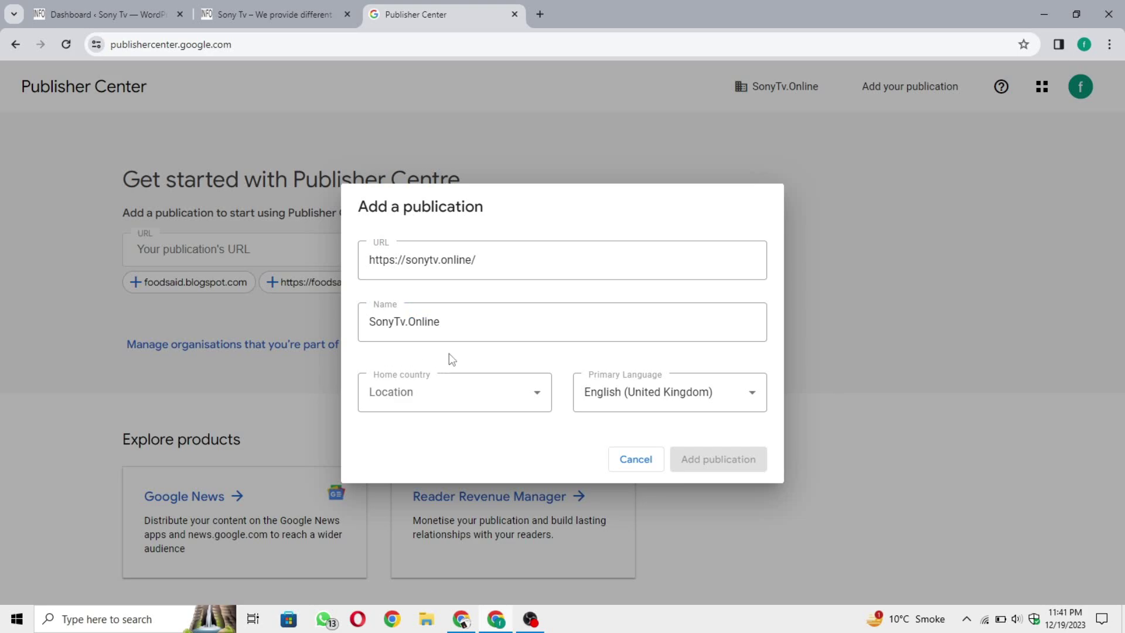
- Set the home country to Pakistan and primary language to English, certify the publication's location, and add the publication
click(472, 391)
key(p)
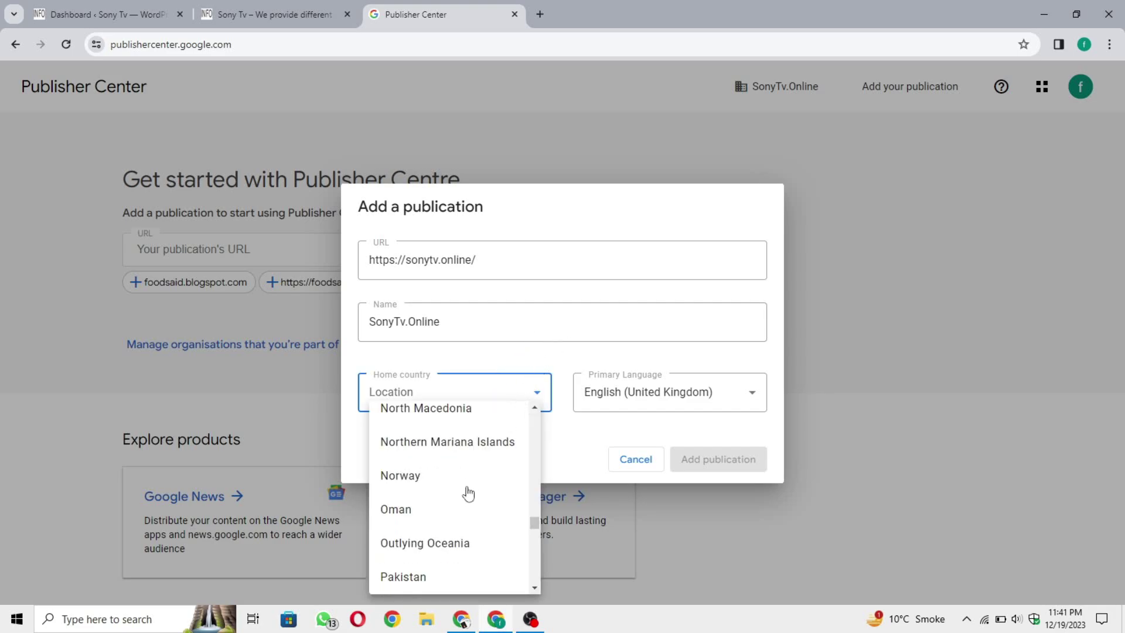
click(442, 579)
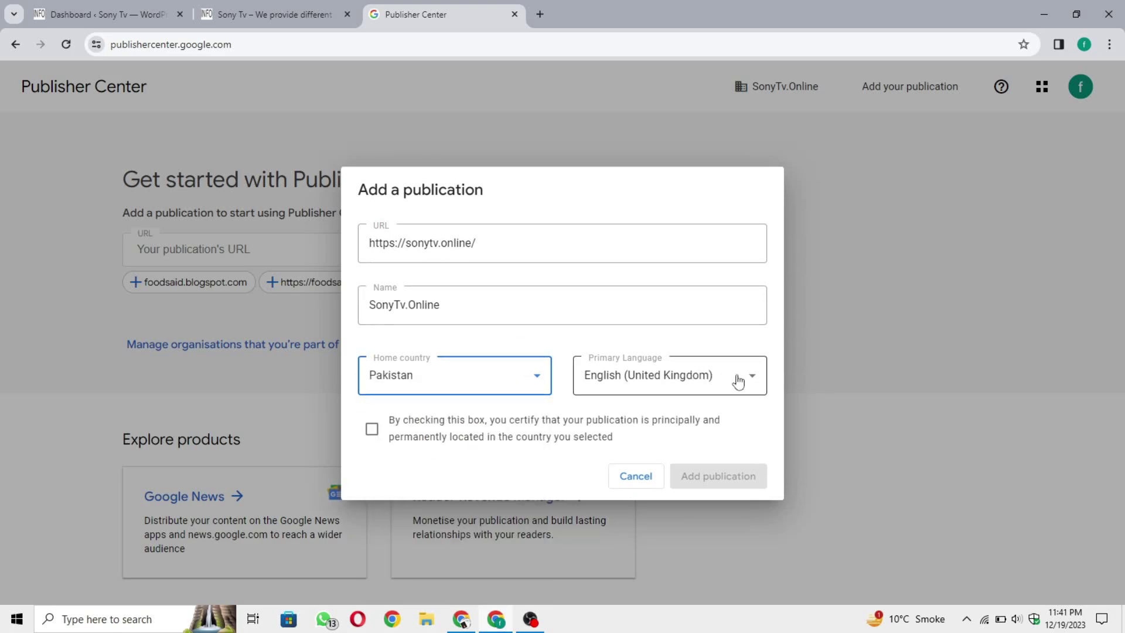
click(686, 382)
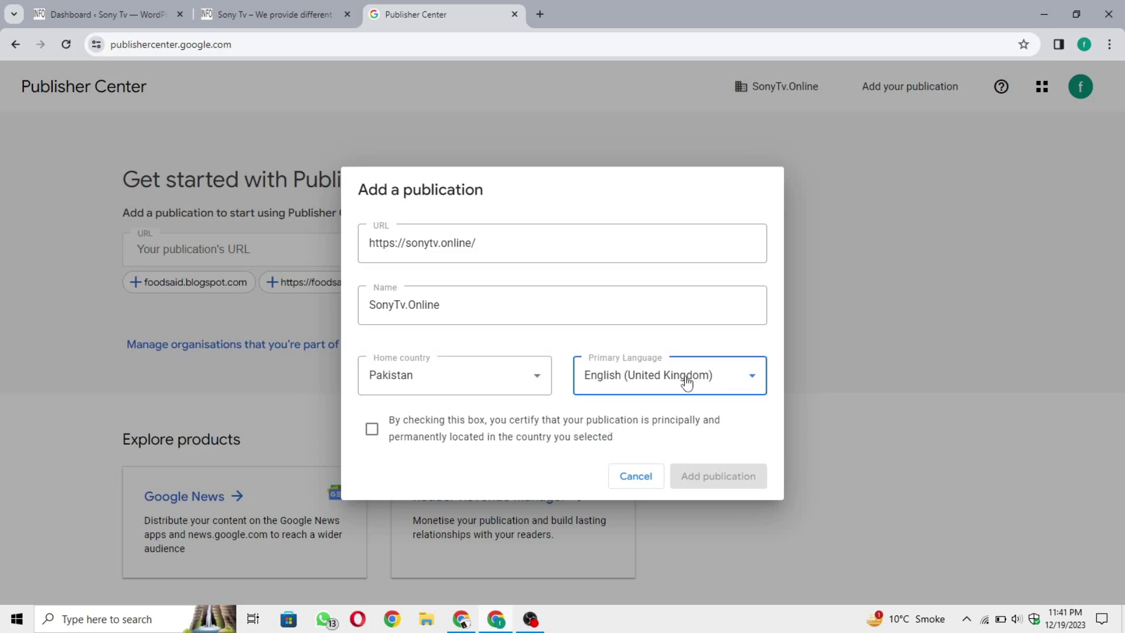
click(673, 529)
click(371, 429)
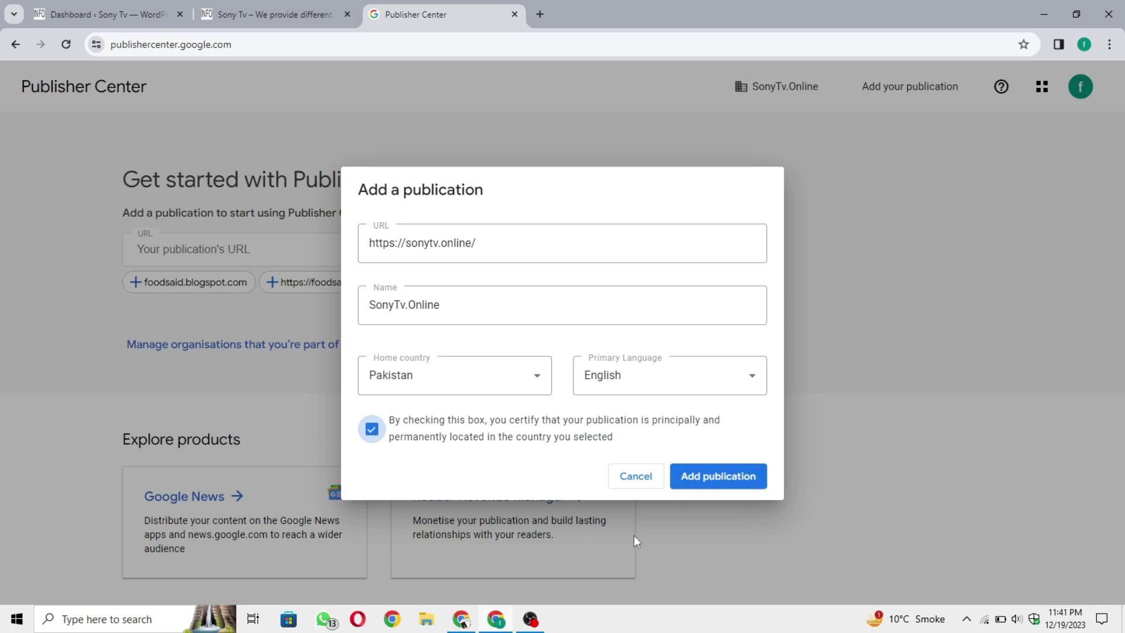
click(729, 482)
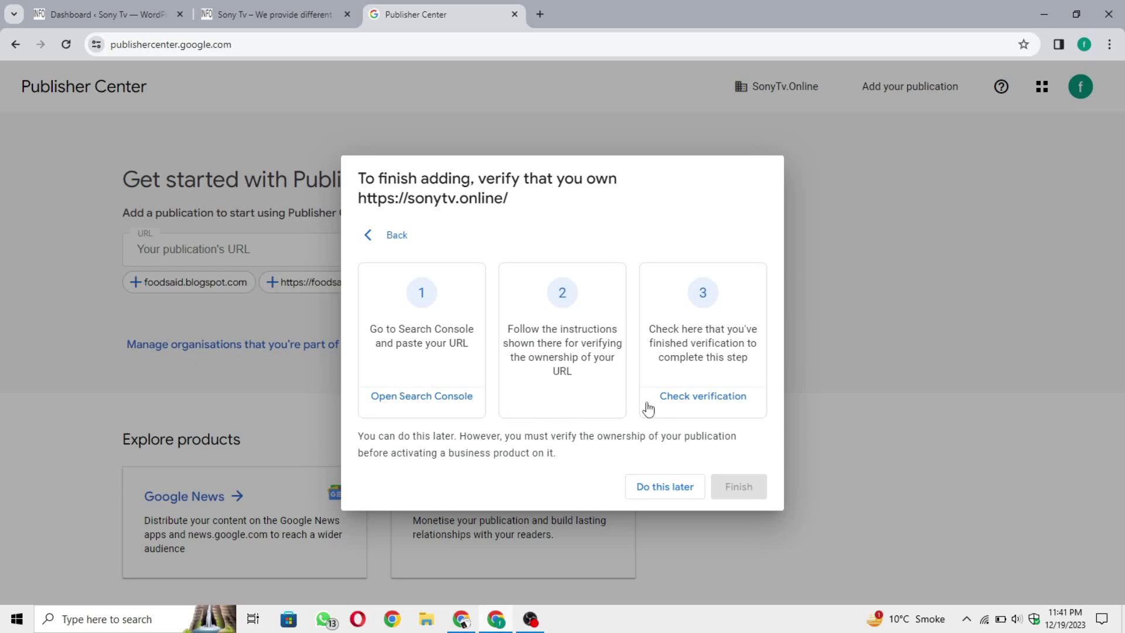
- Check the site's ownership verification and postpone it to finish adding the publication
click(691, 409)
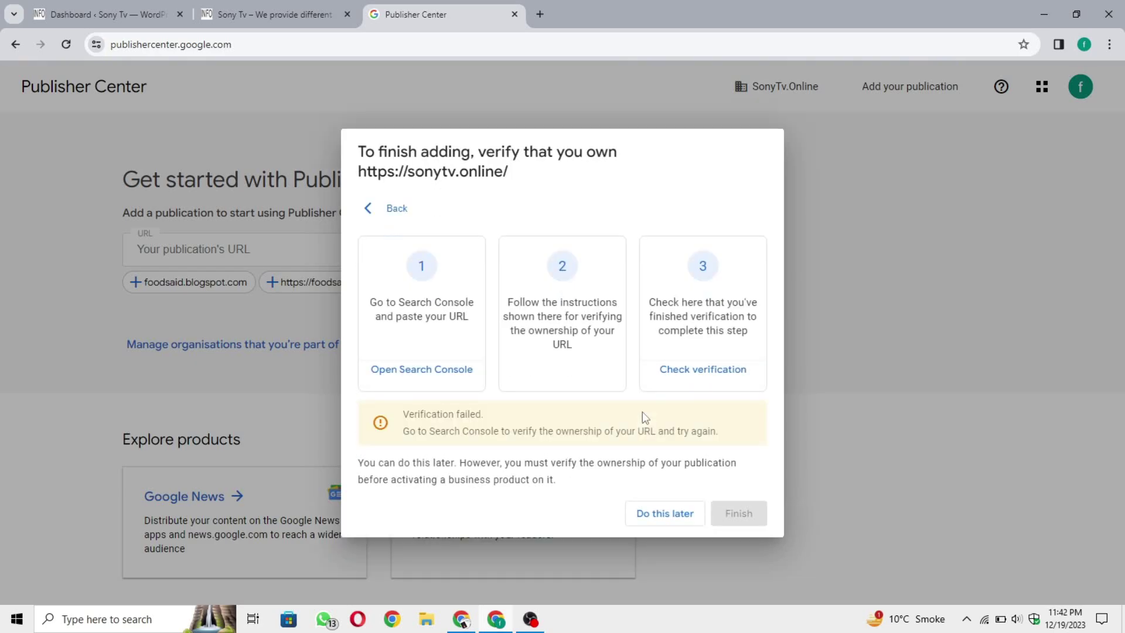
drag(521, 417, 396, 420)
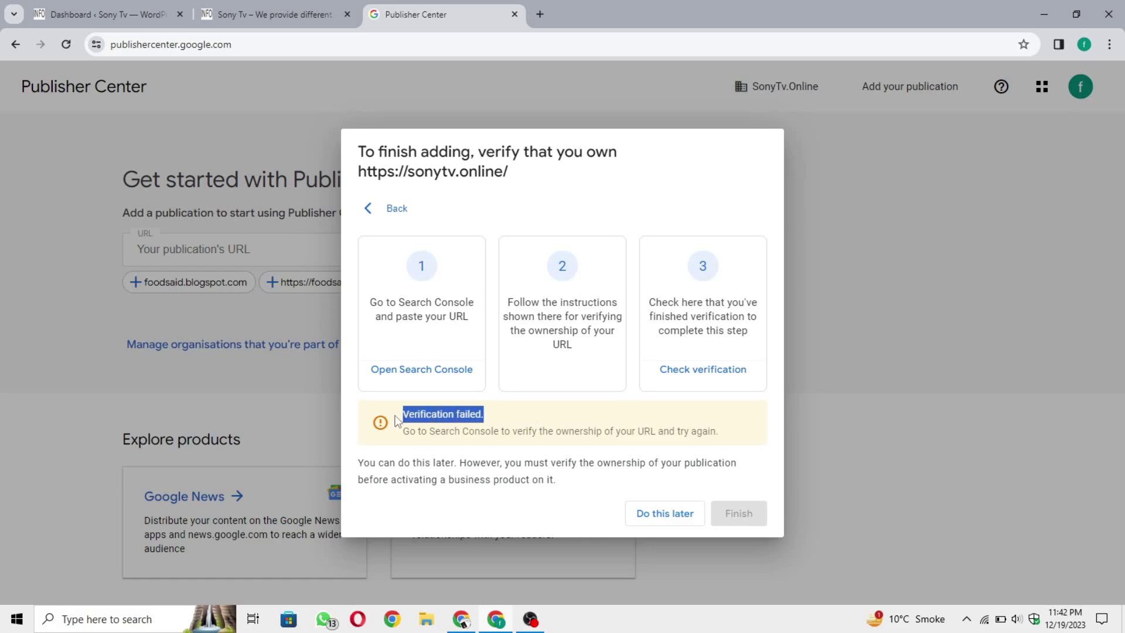
click(543, 416)
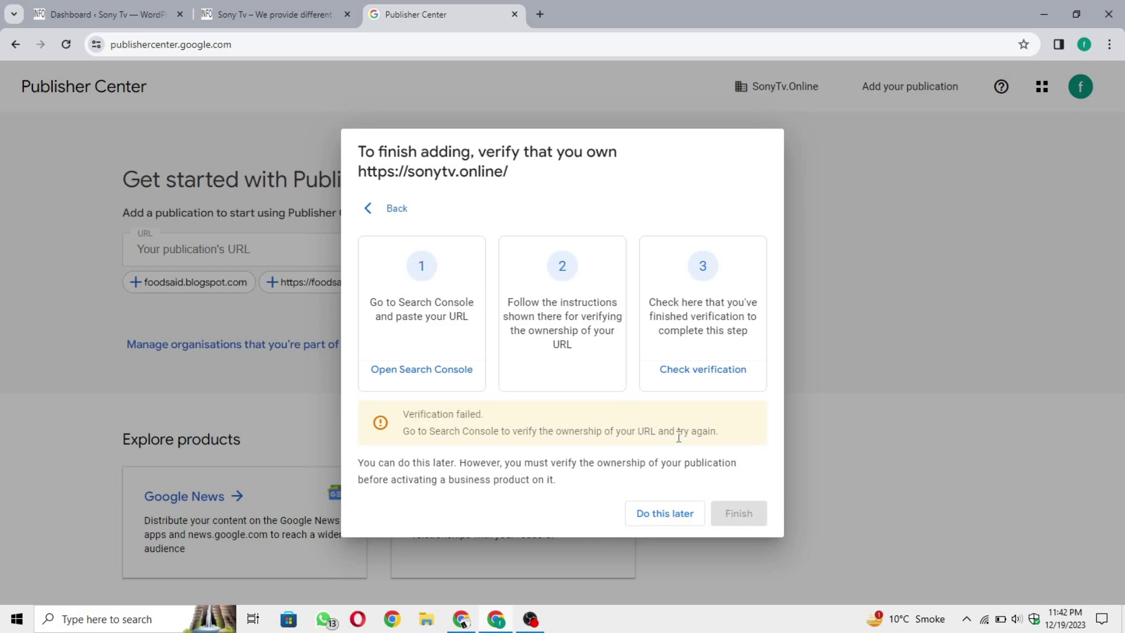
click(673, 514)
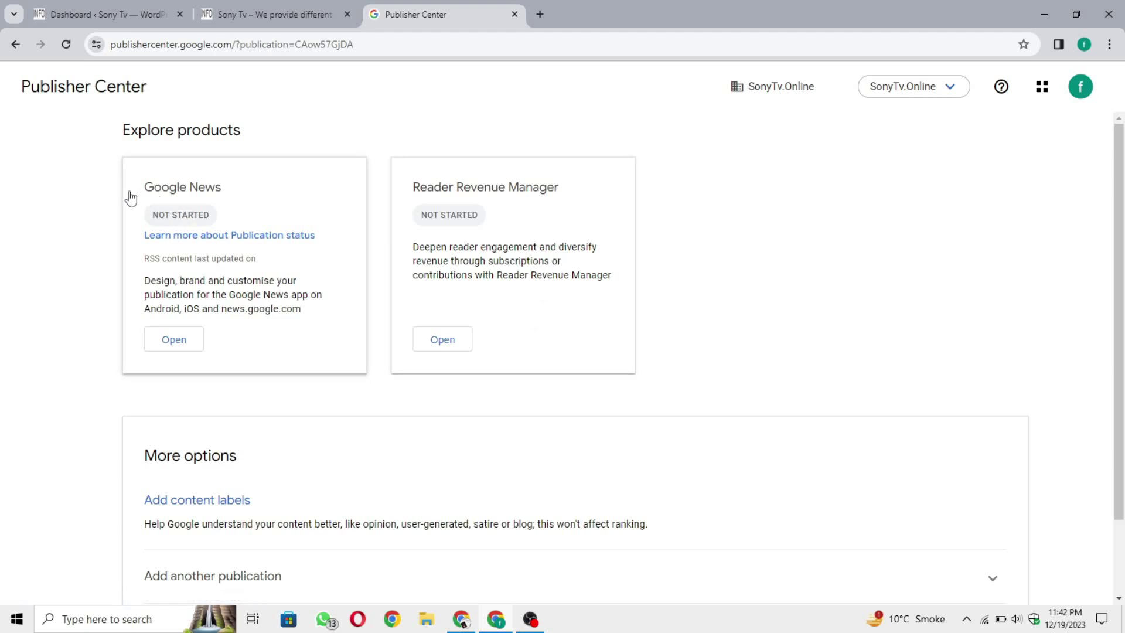
- Open the publication's Google News product and start editing its settings
click(199, 335)
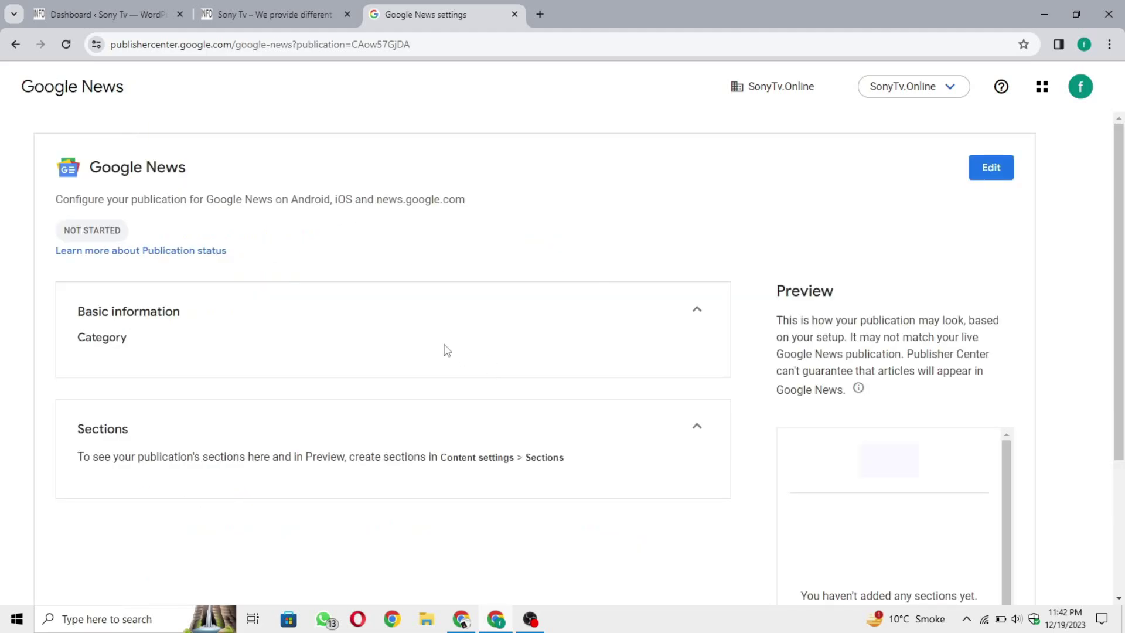
scroll(586, 370, down, 3)
scroll(977, 472, up, 3)
click(989, 170)
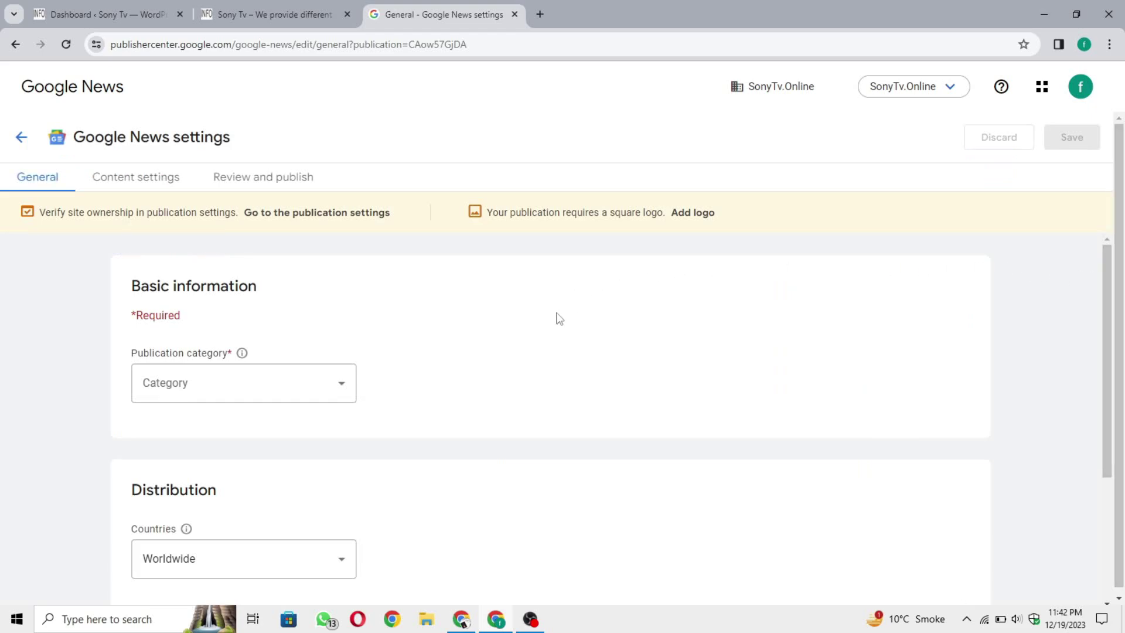
- Choose Worldwide as the distribution countries and Allow all properties for the Google properties
scroll(316, 274, down, 3)
scroll(485, 404, up, 3)
drag(119, 357, 236, 353)
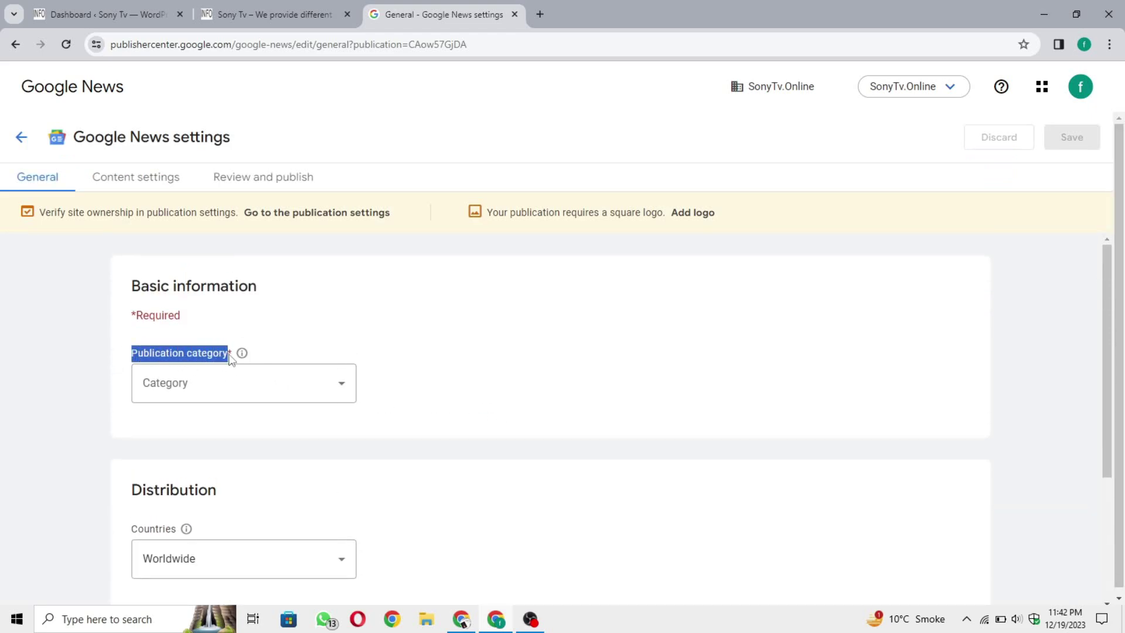
click(428, 362)
scroll(386, 369, down, 3)
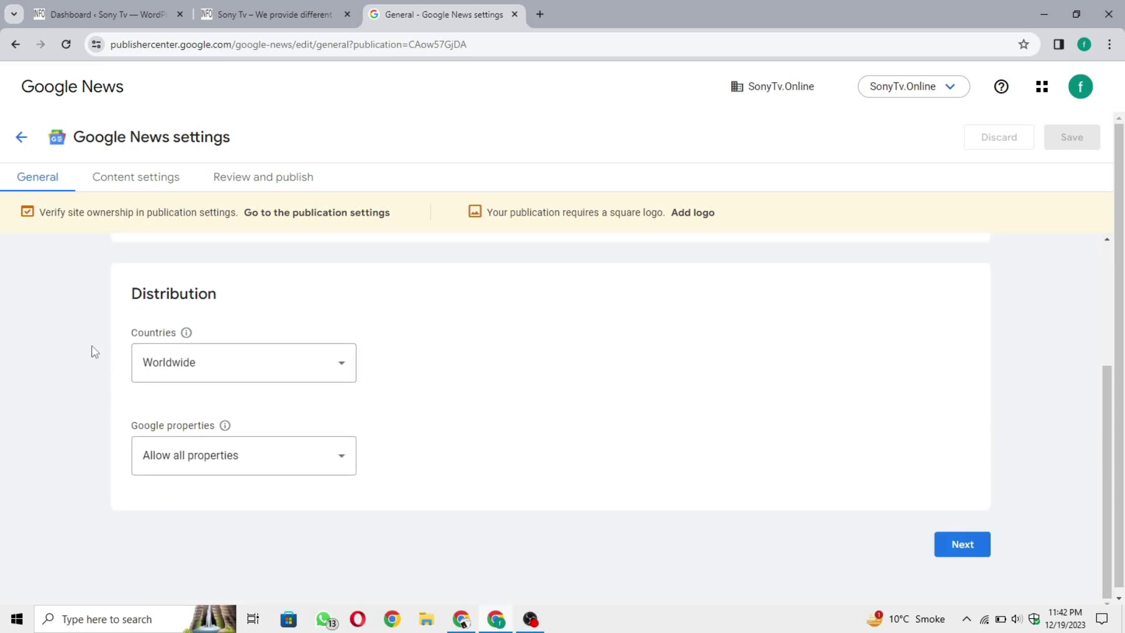
click(258, 373)
click(235, 402)
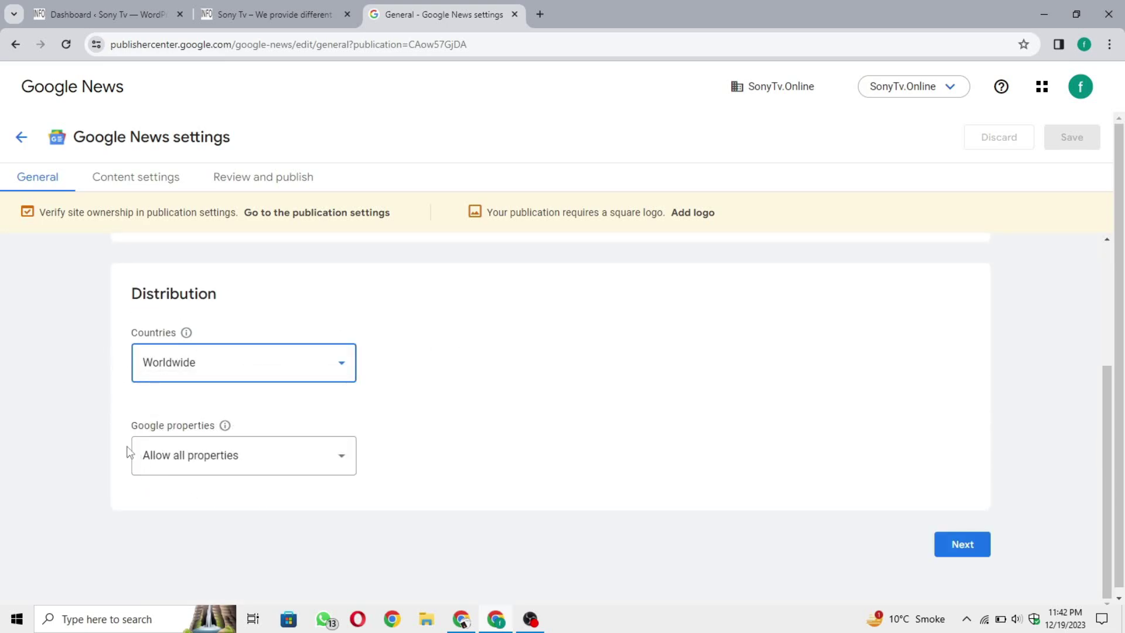
drag(124, 433, 211, 431)
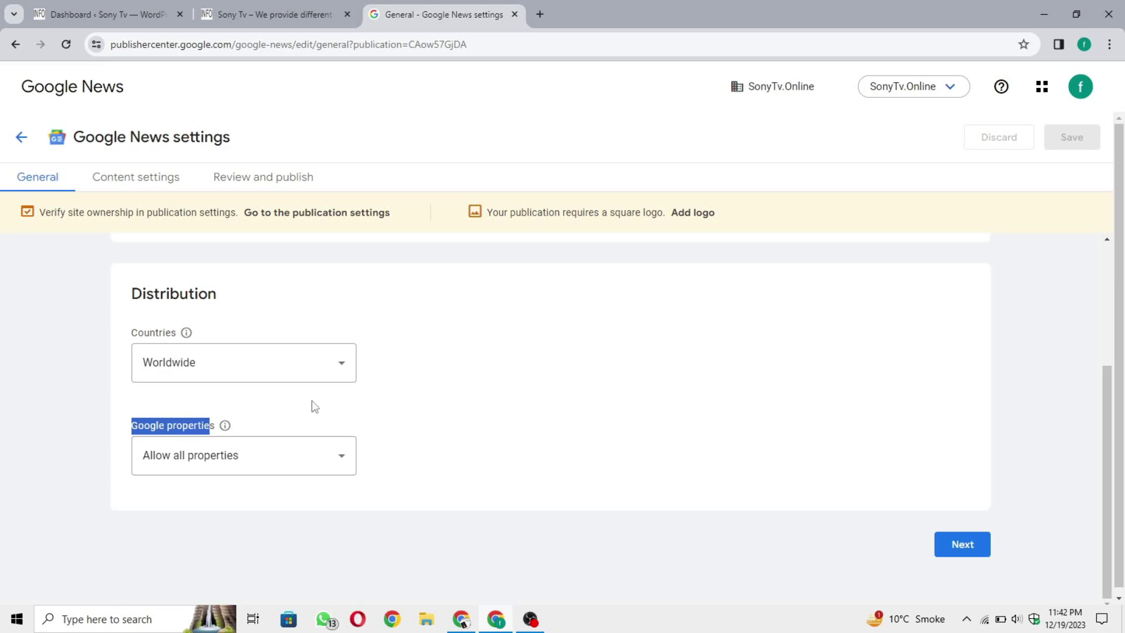
click(284, 466)
click(246, 486)
click(422, 442)
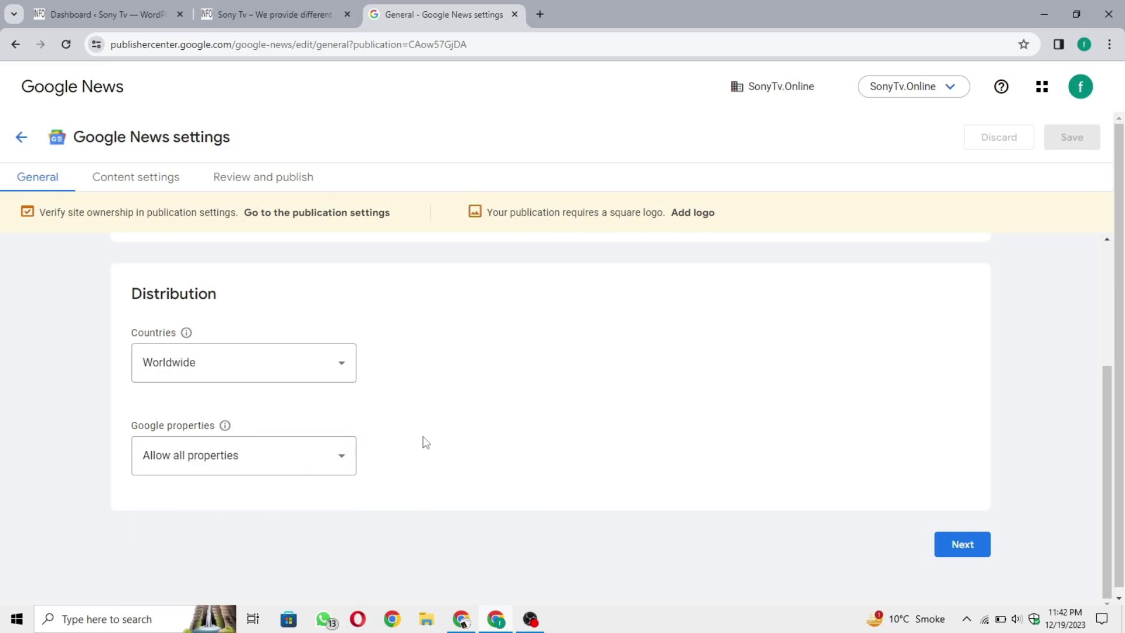
- Set the publication category to Entertainment and continue to the content settings
scroll(314, 495, up, 3)
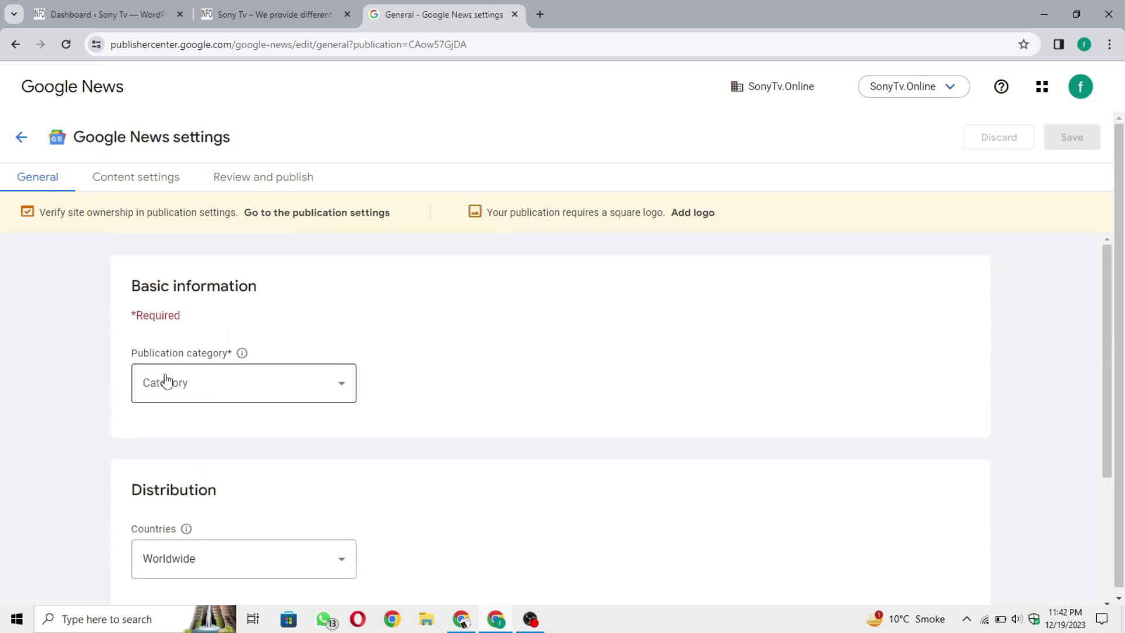
click(218, 384)
mouse_move(338, 423)
mouse_down()
mouse_move(348, 584)
mouse_move(344, 523)
mouse_up()
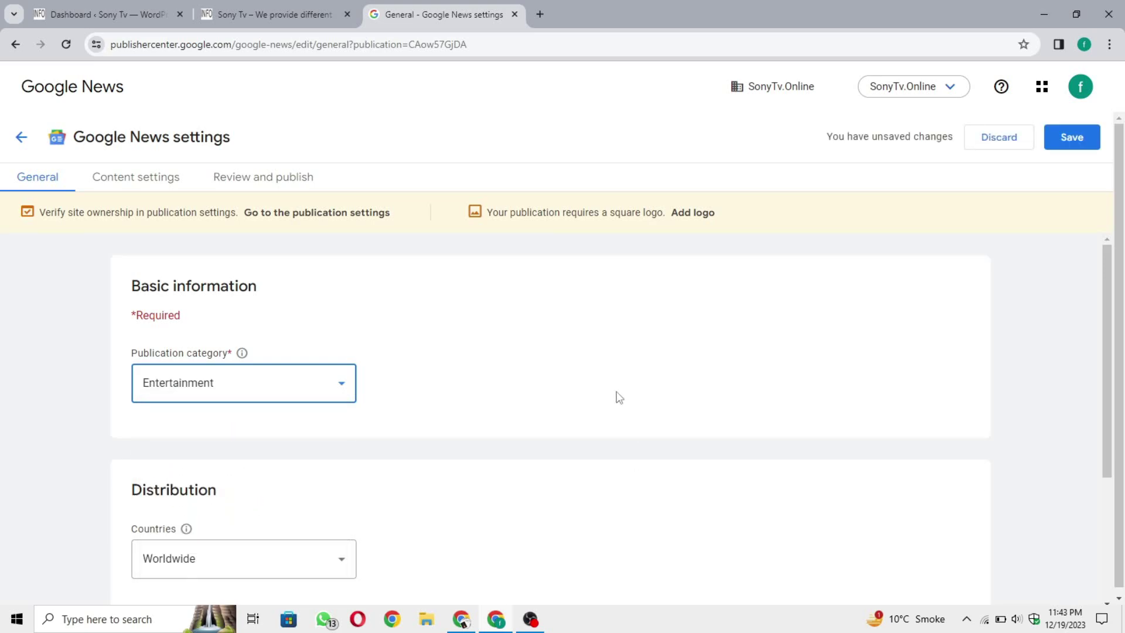
click(554, 403)
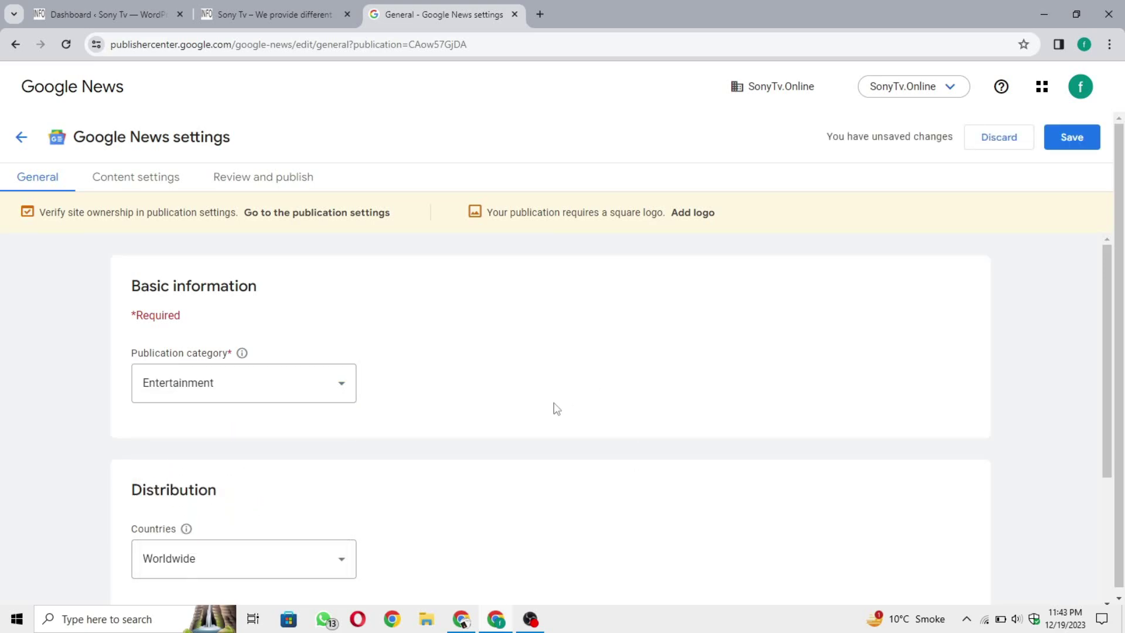
scroll(640, 414, down, 4)
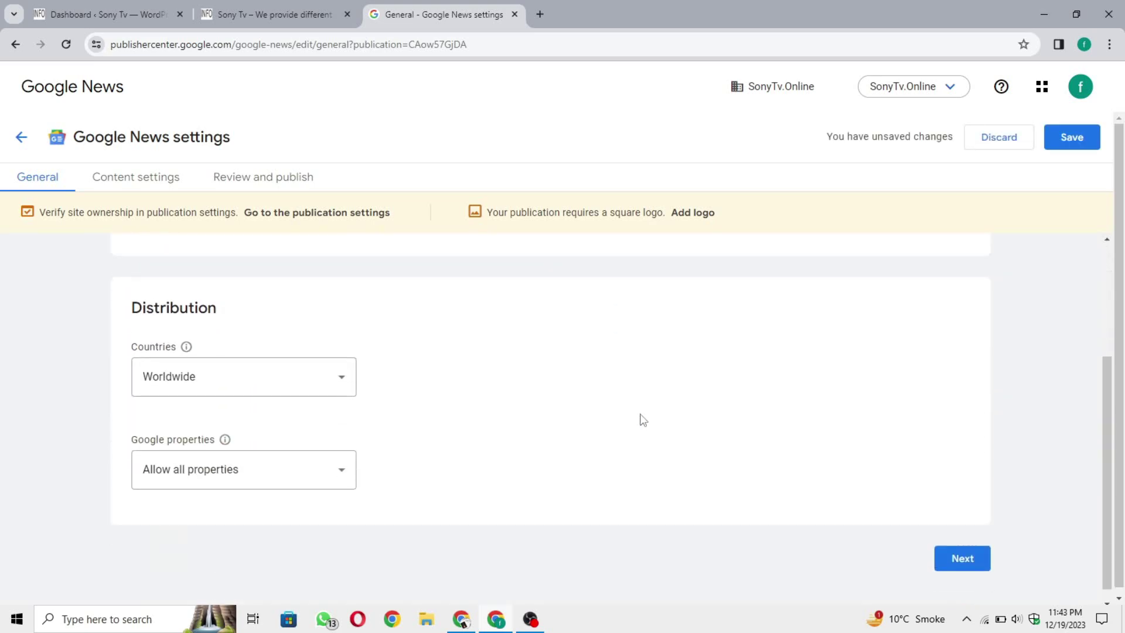
click(969, 557)
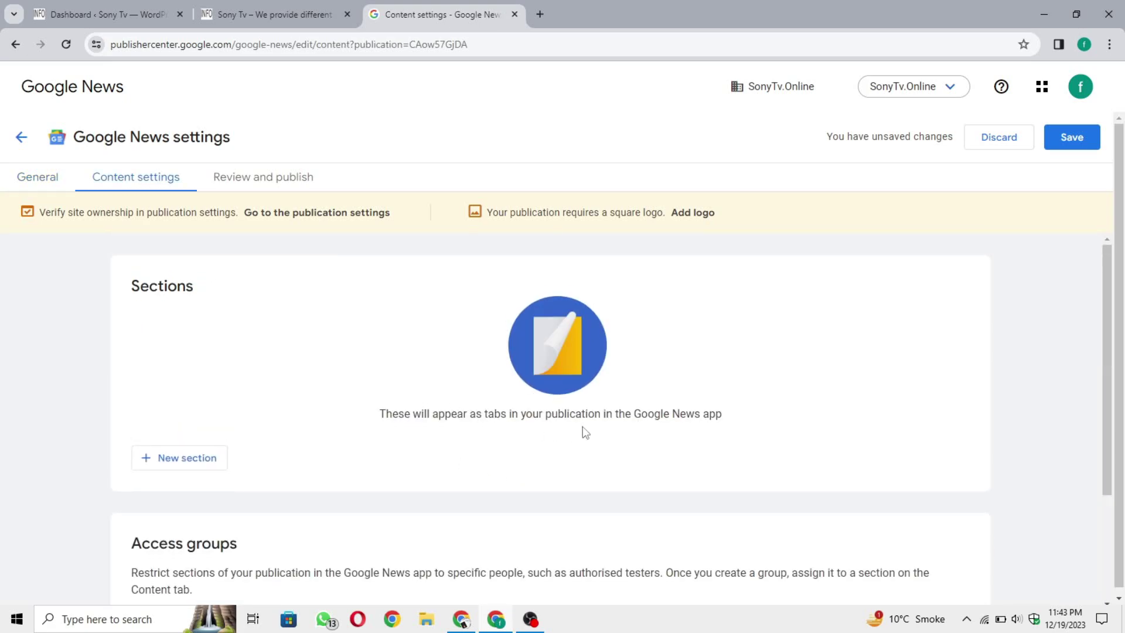
- Start a new Feed section titled Sony Tv and activate its RSS or Atom feed URL field
drag(123, 291, 209, 299)
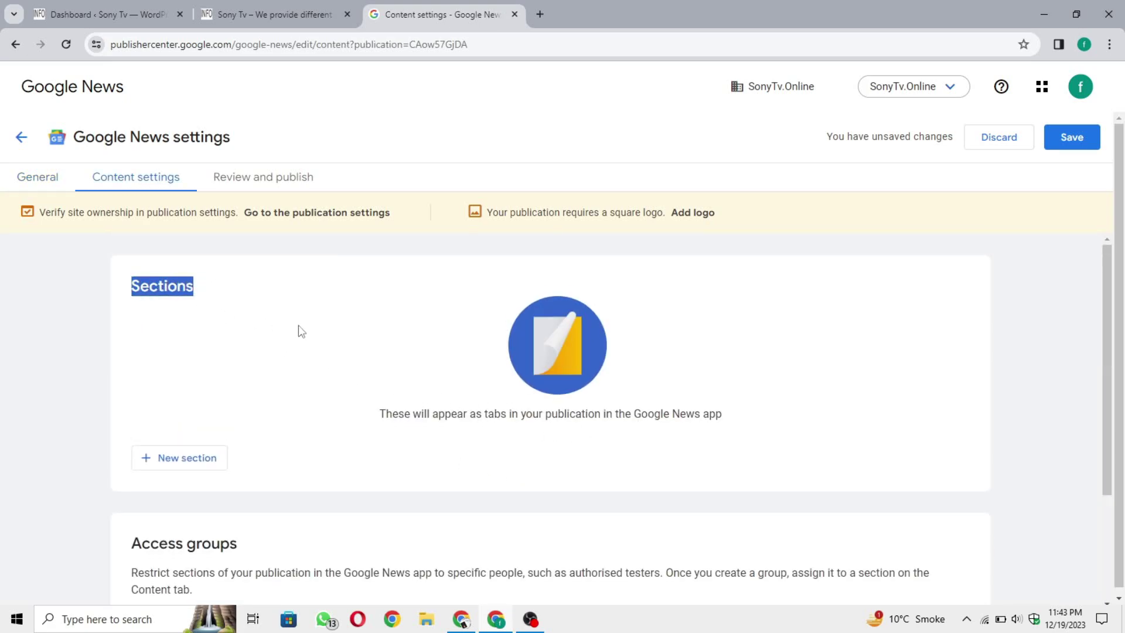
click(196, 458)
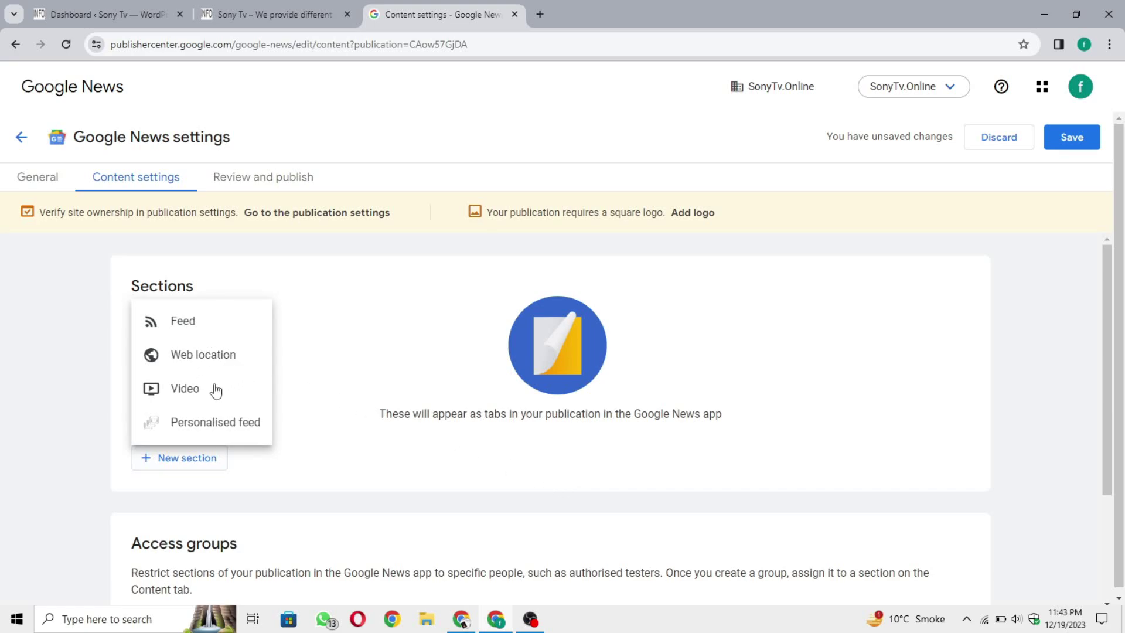
click(220, 327)
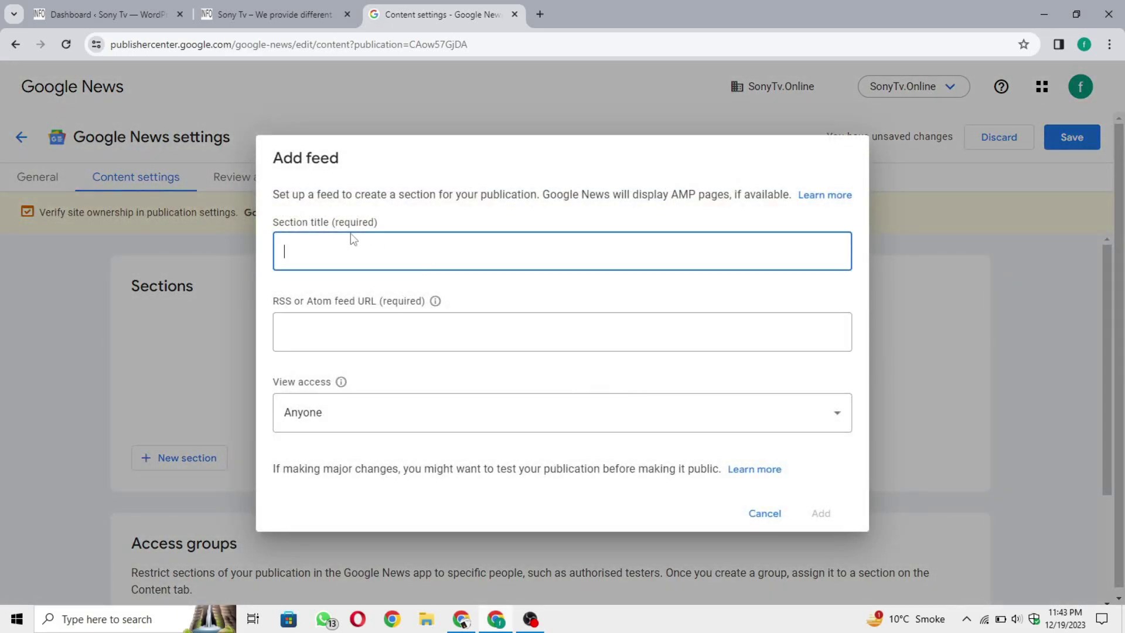
drag(382, 225, 267, 225)
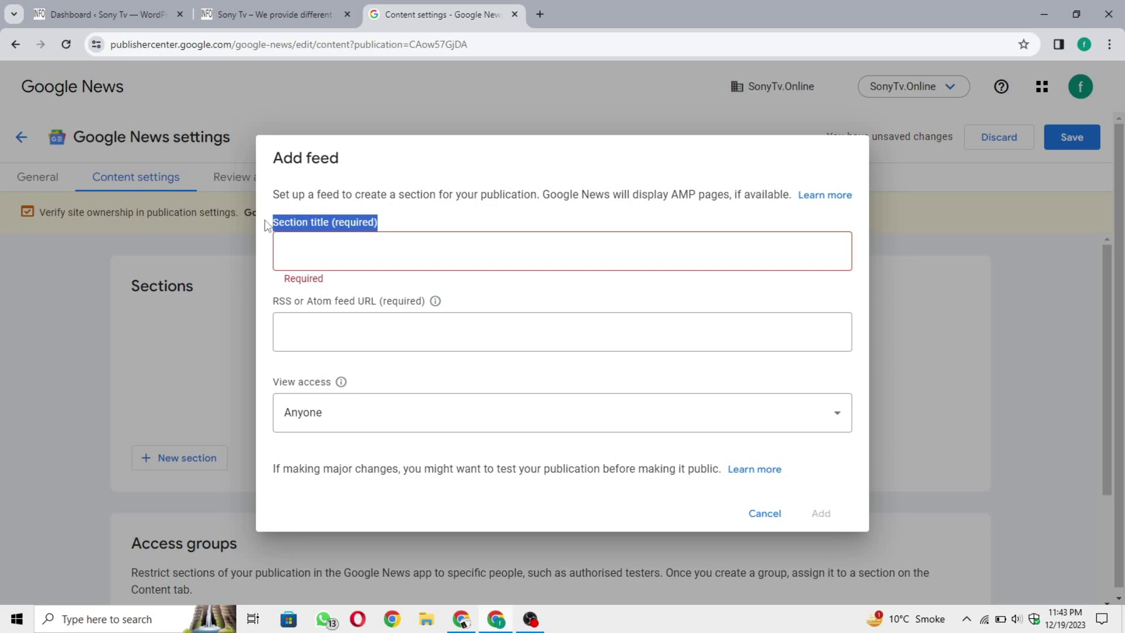
click(392, 249)
text(S)
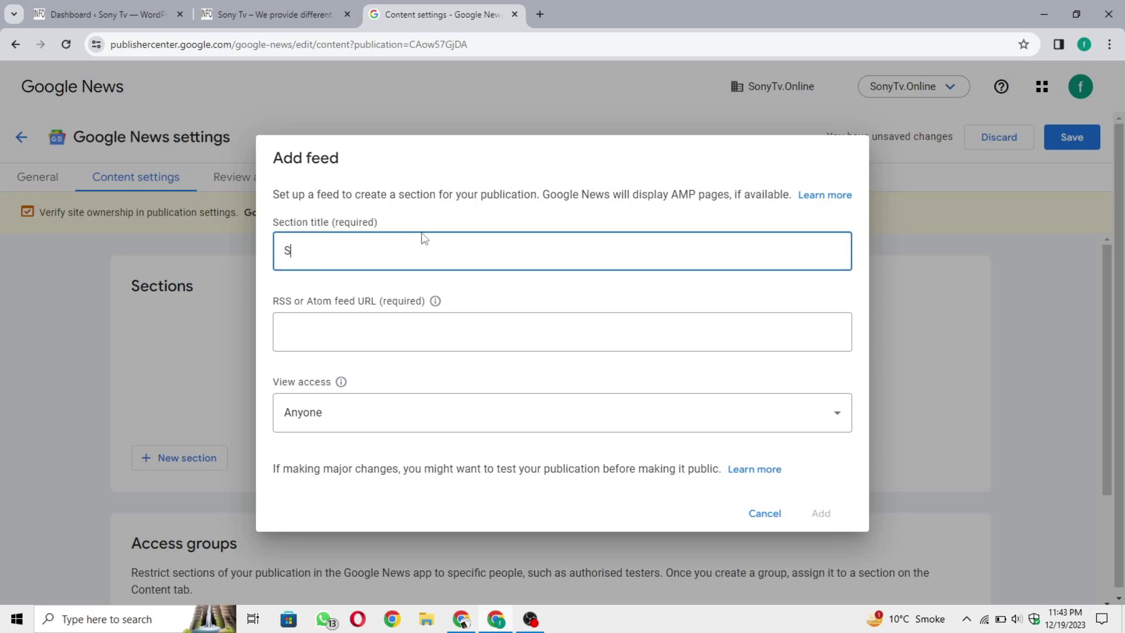
text(oner)
text(Tv)
click(270, 304)
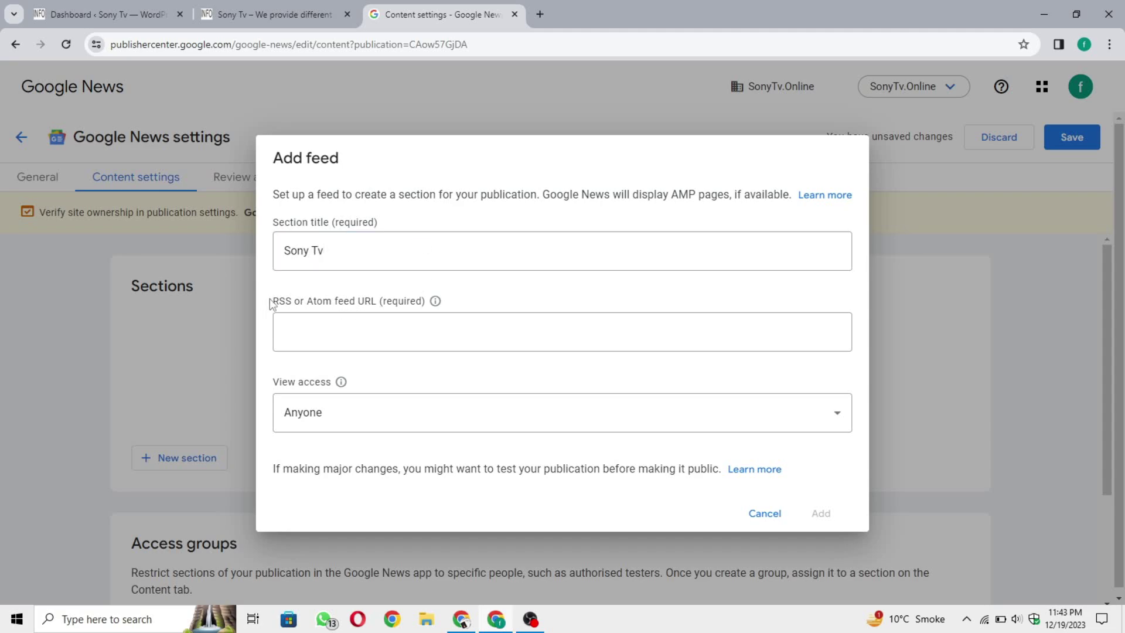
drag(271, 304, 379, 309)
click(376, 329)
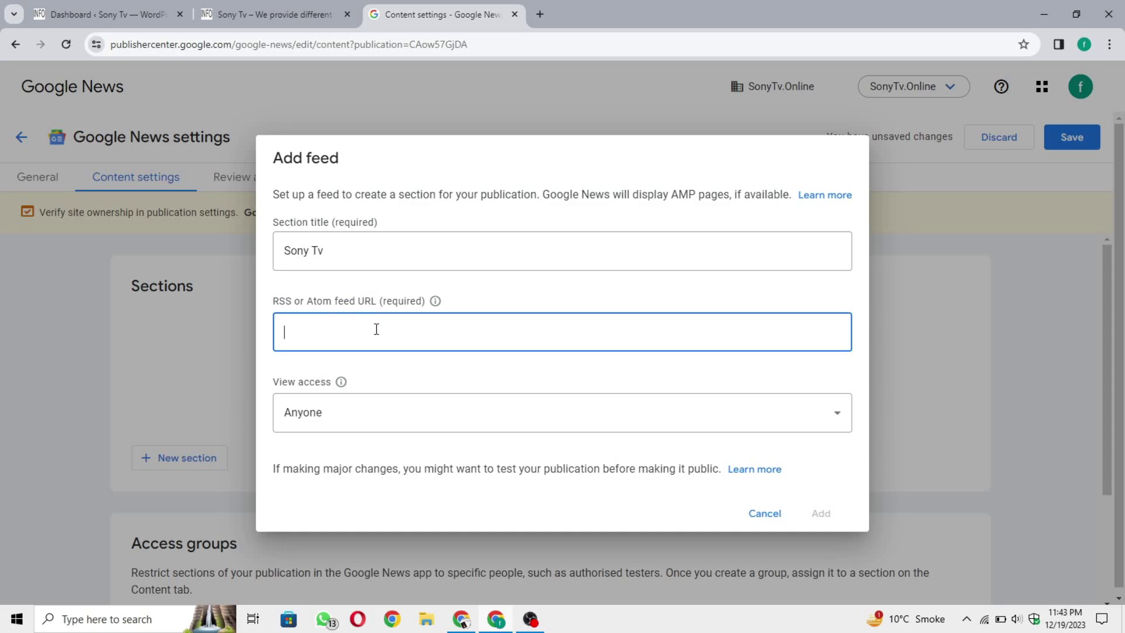
click(553, 282)
click(475, 326)
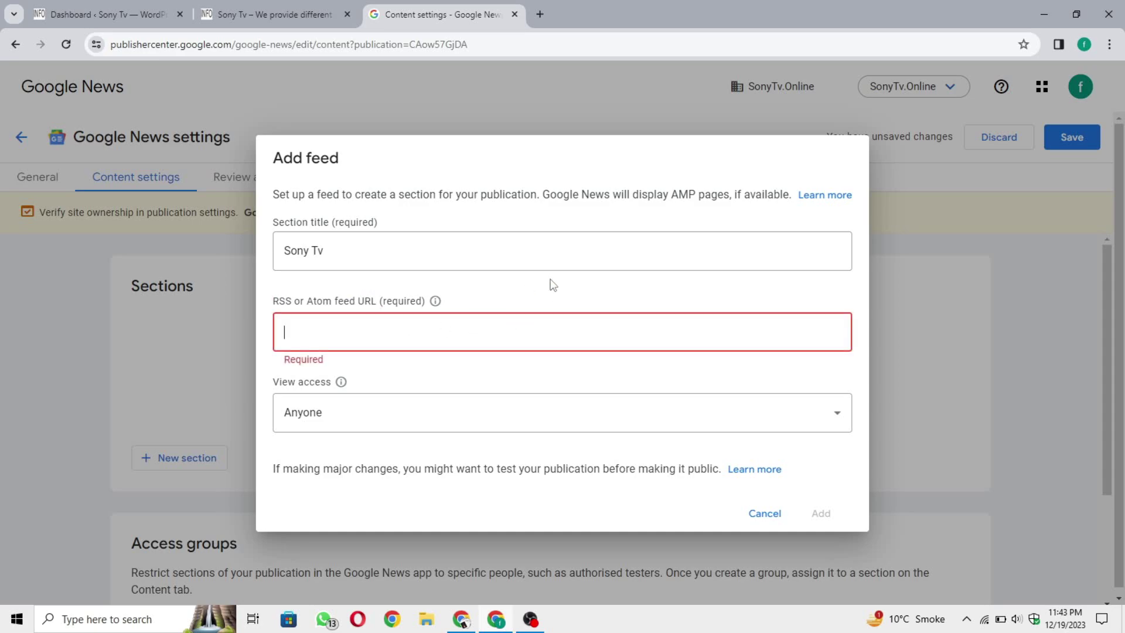
- Switch to the sonytv.online homepage and open its page source
click(275, 15)
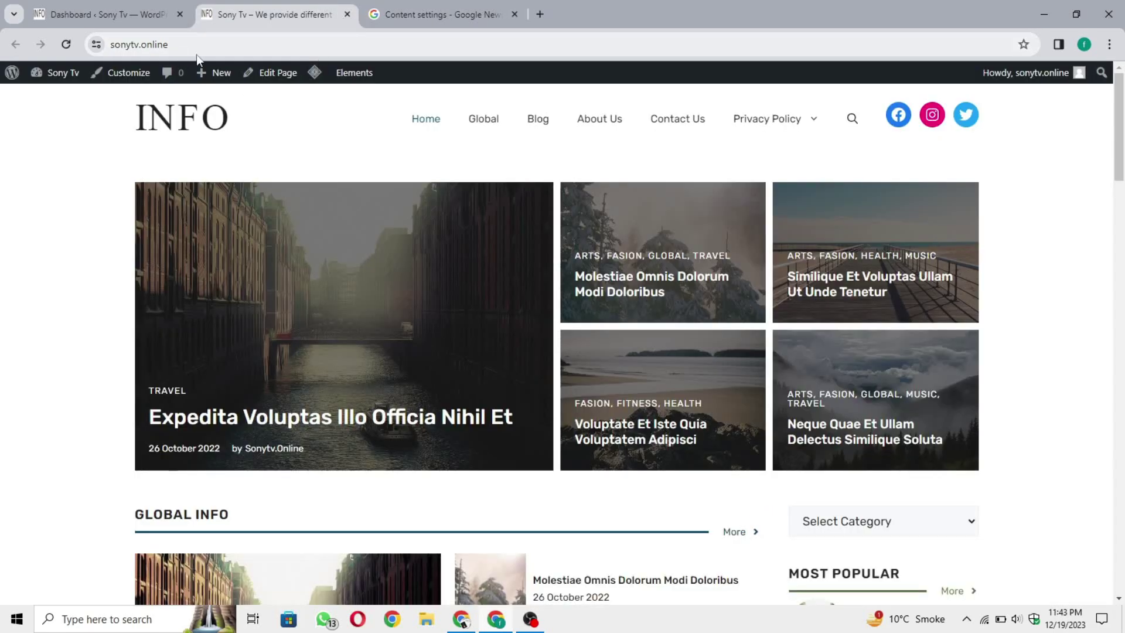
click(337, 41)
click(388, 42)
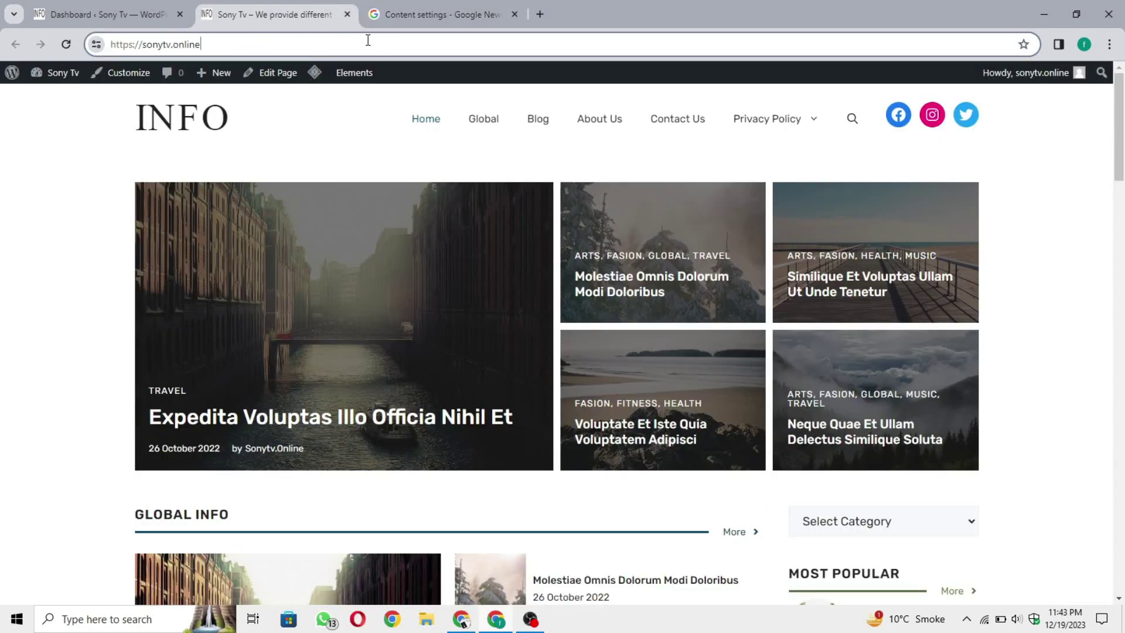
right_click(829, 169)
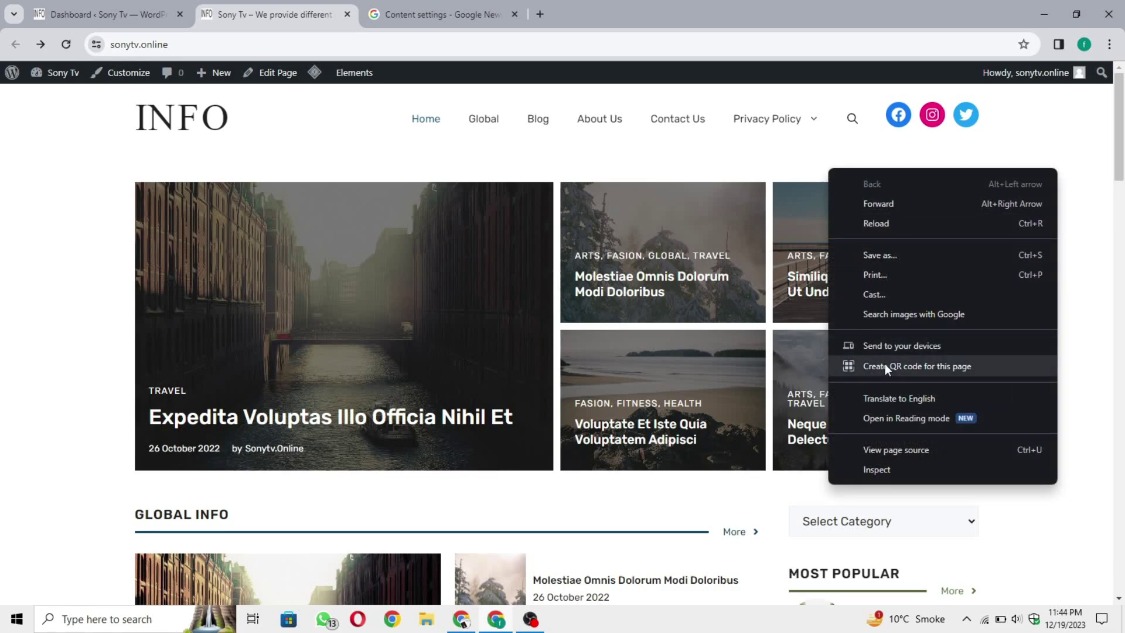
right_click(808, 158)
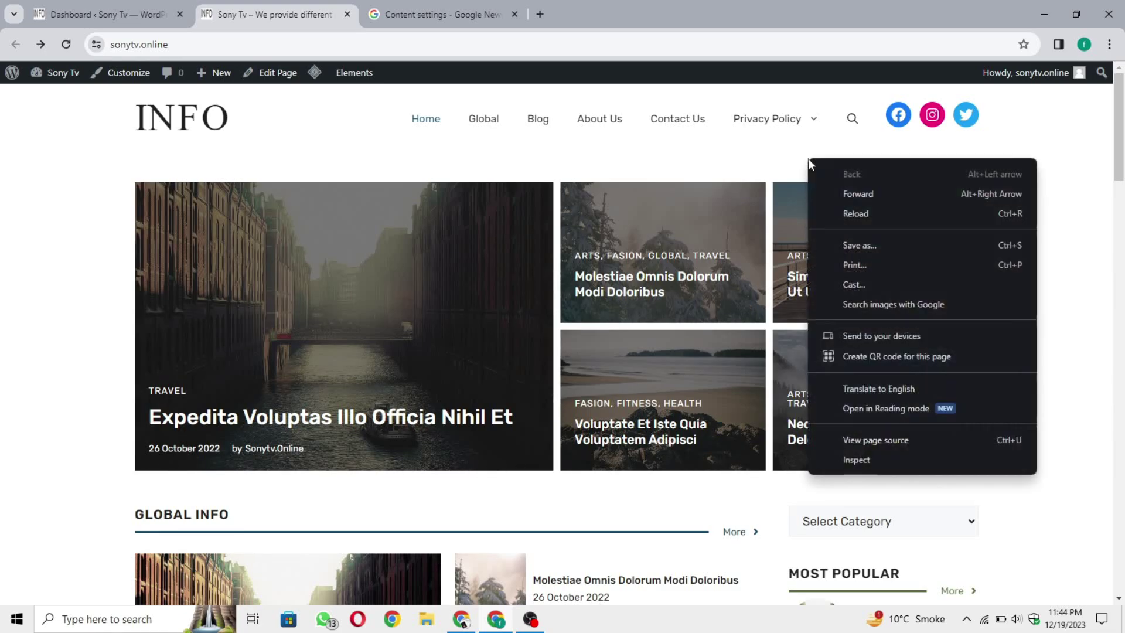
click(907, 447)
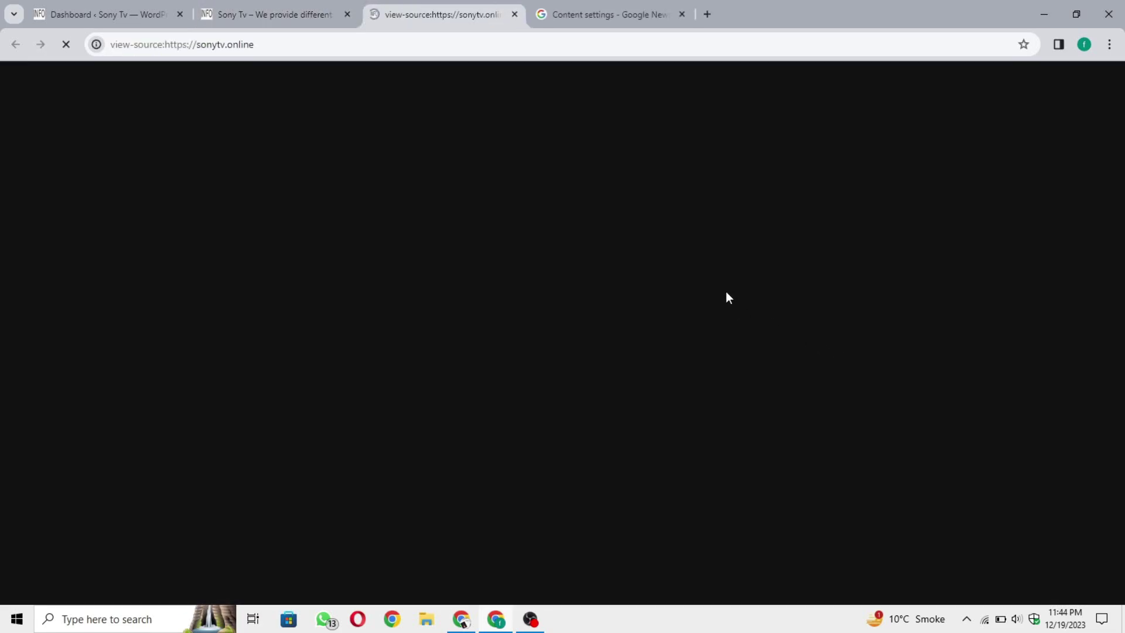
- Search the page source for rss and copy the link address of the main Sony Tv feed
key(ctrl+f)
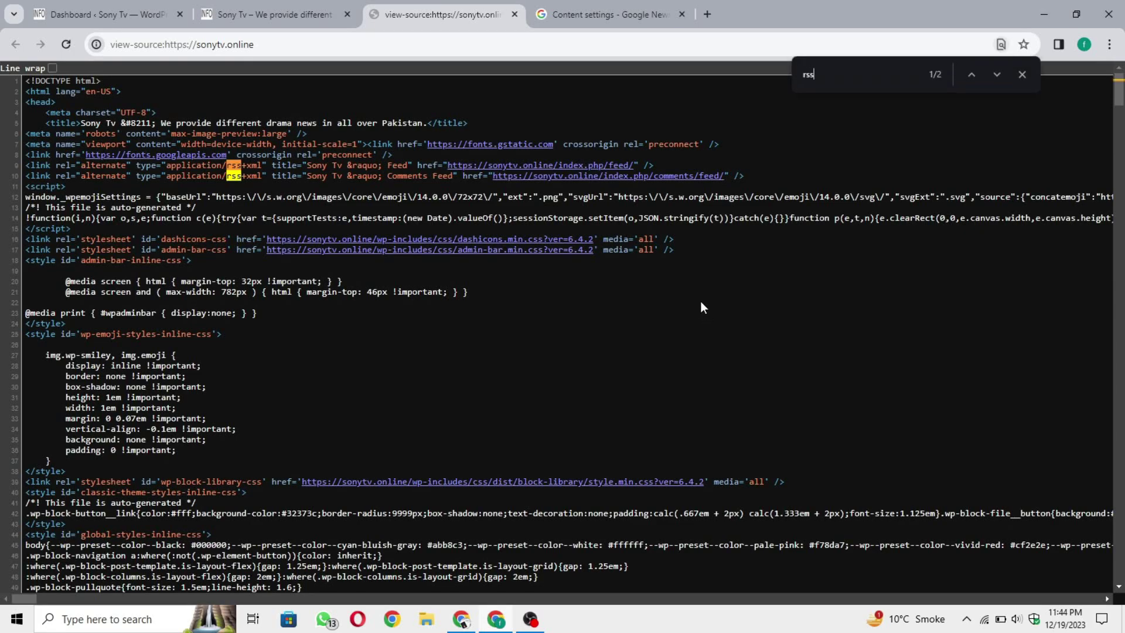
key(Return)
drag(451, 166, 585, 164)
right_click(585, 164)
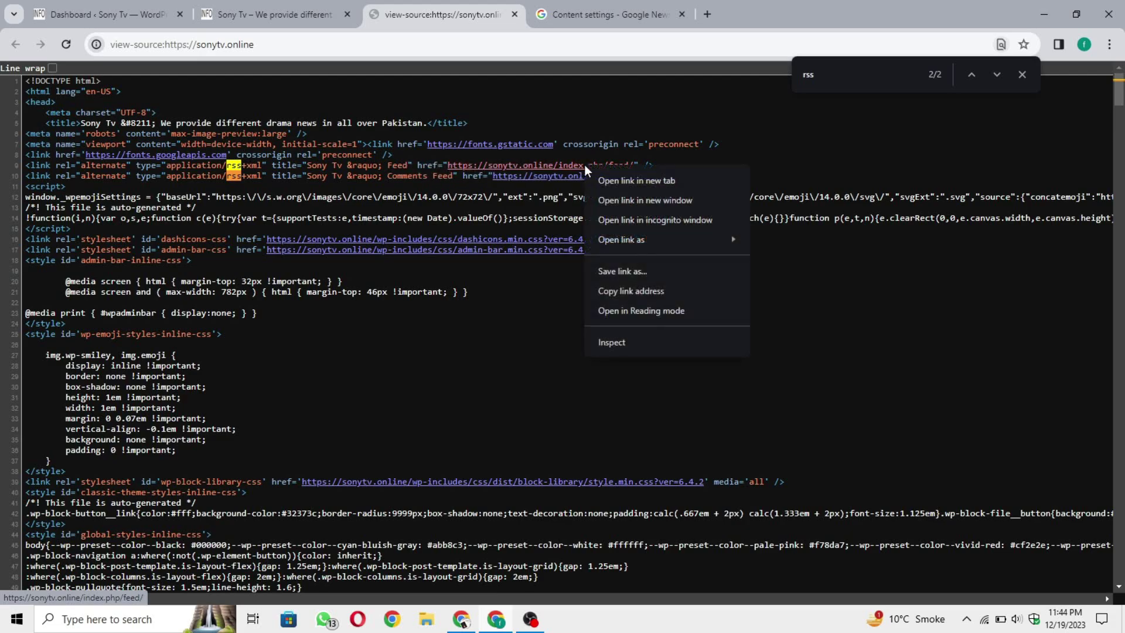
click(630, 292)
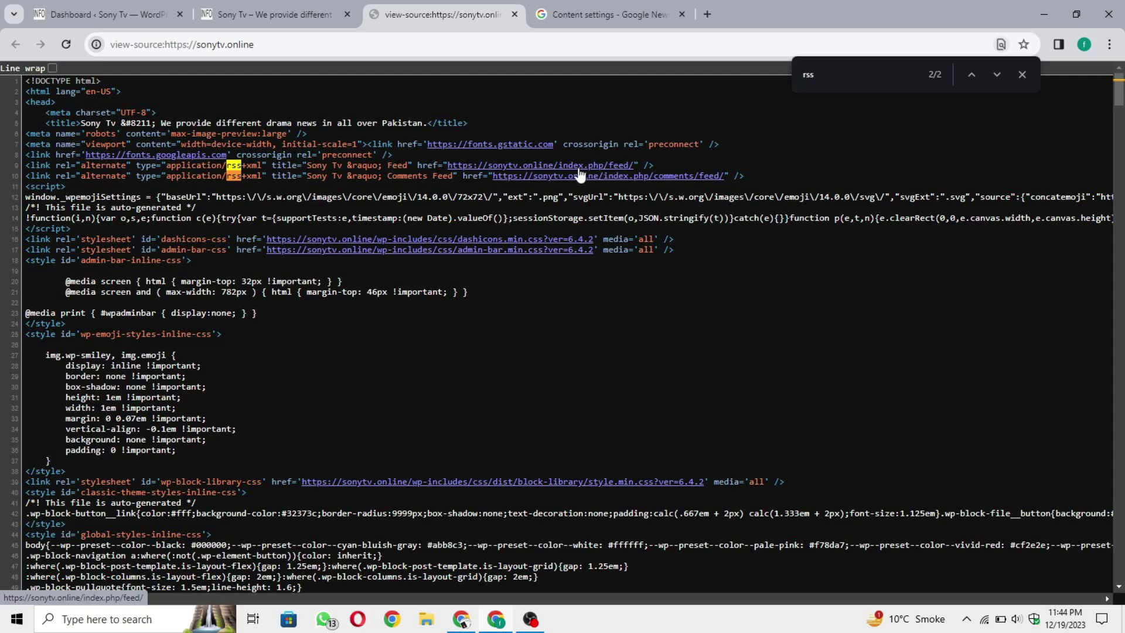
click(577, 5)
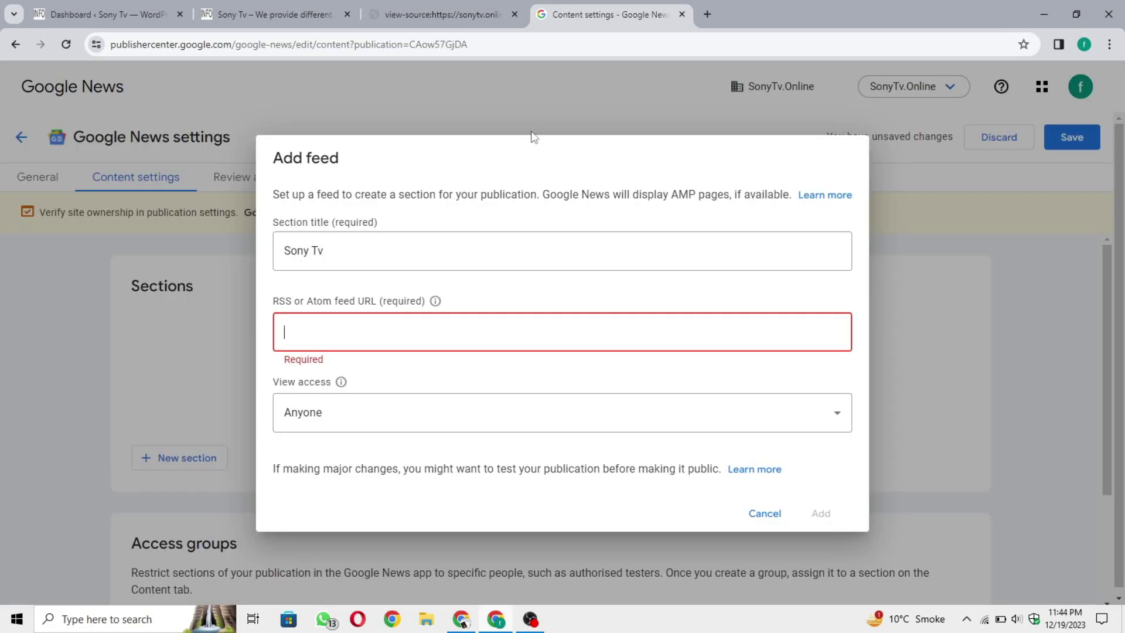
key(ctrl+v)
click(536, 310)
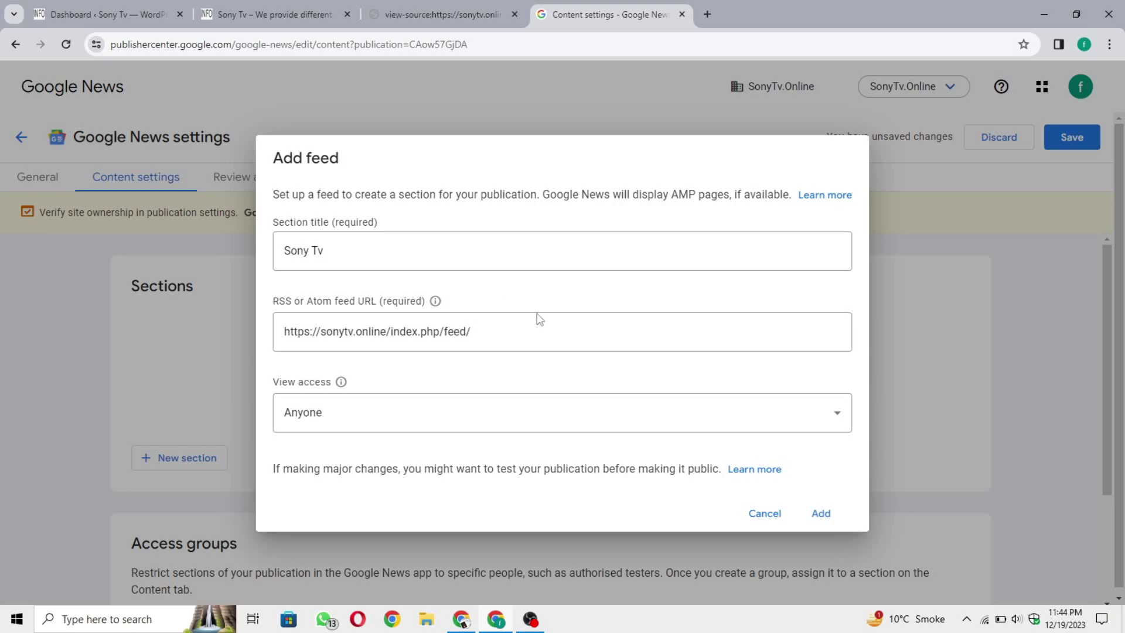
click(820, 514)
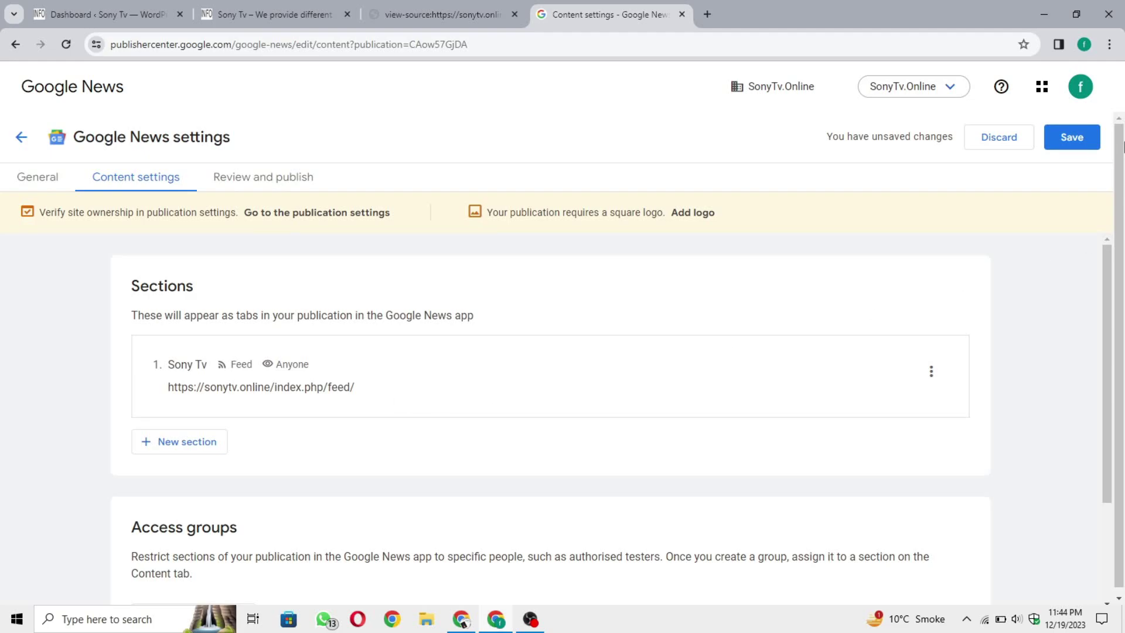
click(1078, 139)
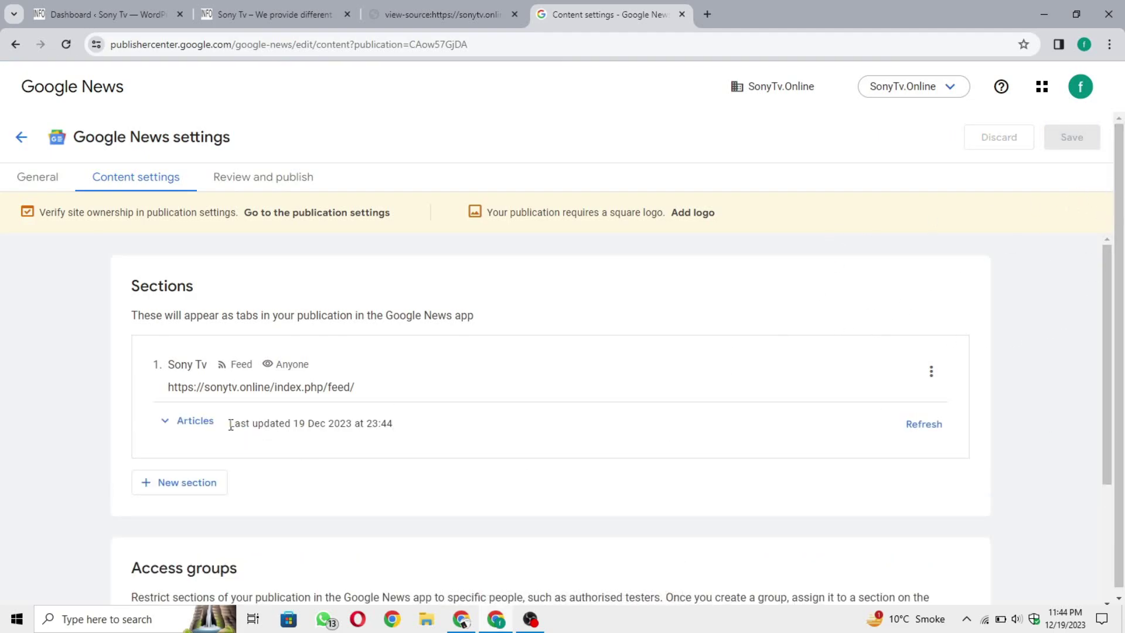
- Try to expand the Sony Tv section's article list and refresh the section's feed
click(194, 422)
click(193, 421)
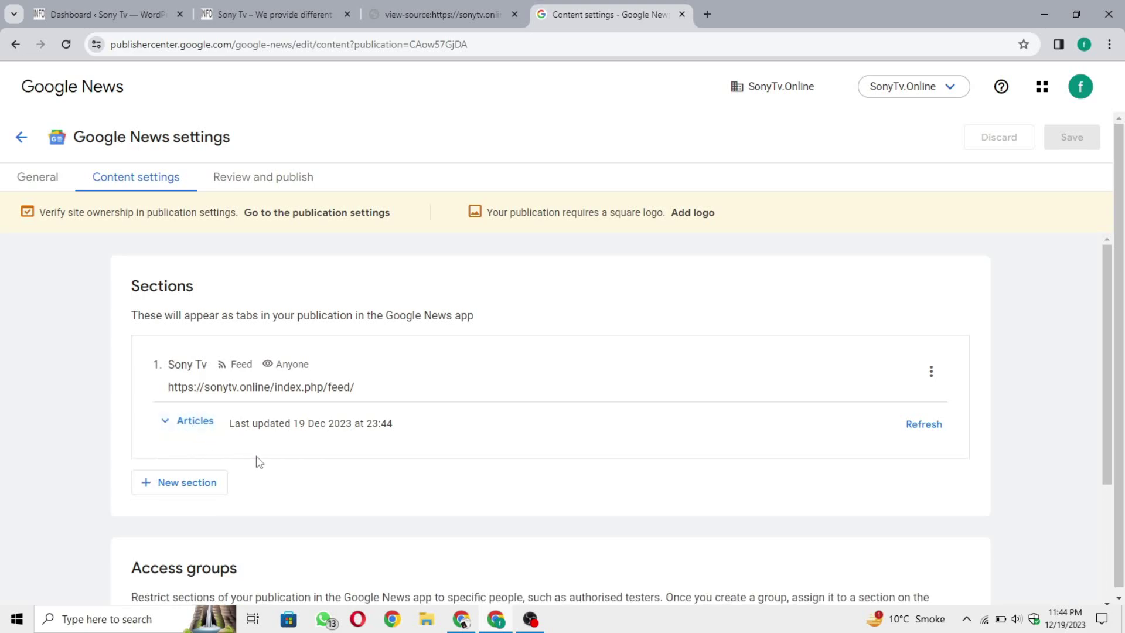
click(207, 427)
click(205, 426)
click(205, 427)
click(214, 427)
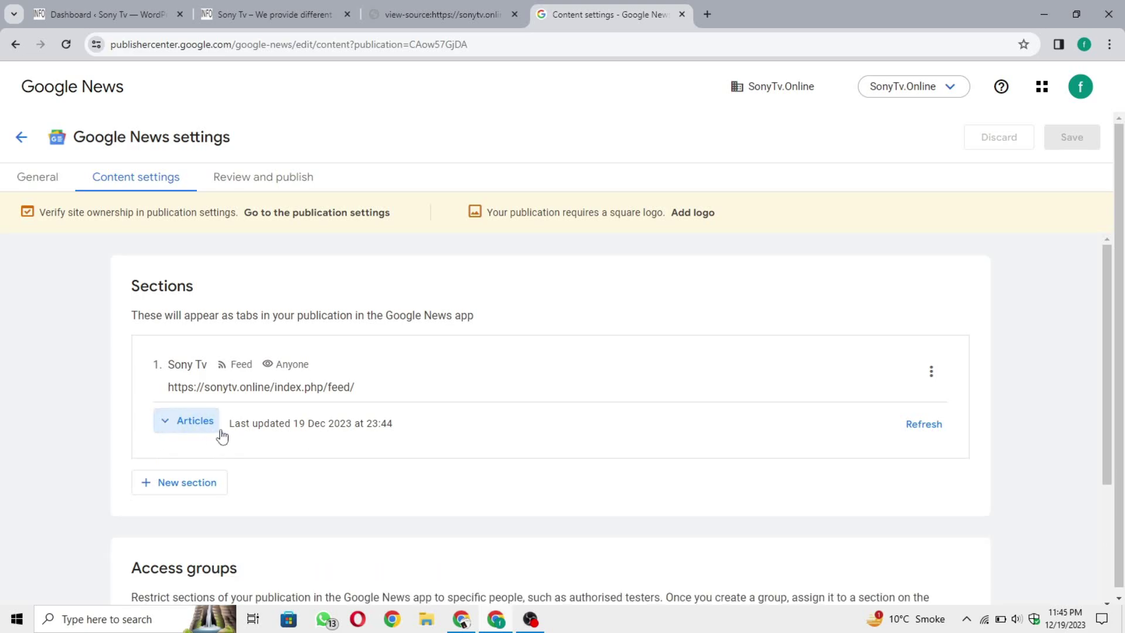
click(909, 425)
scroll(808, 501, down, 3)
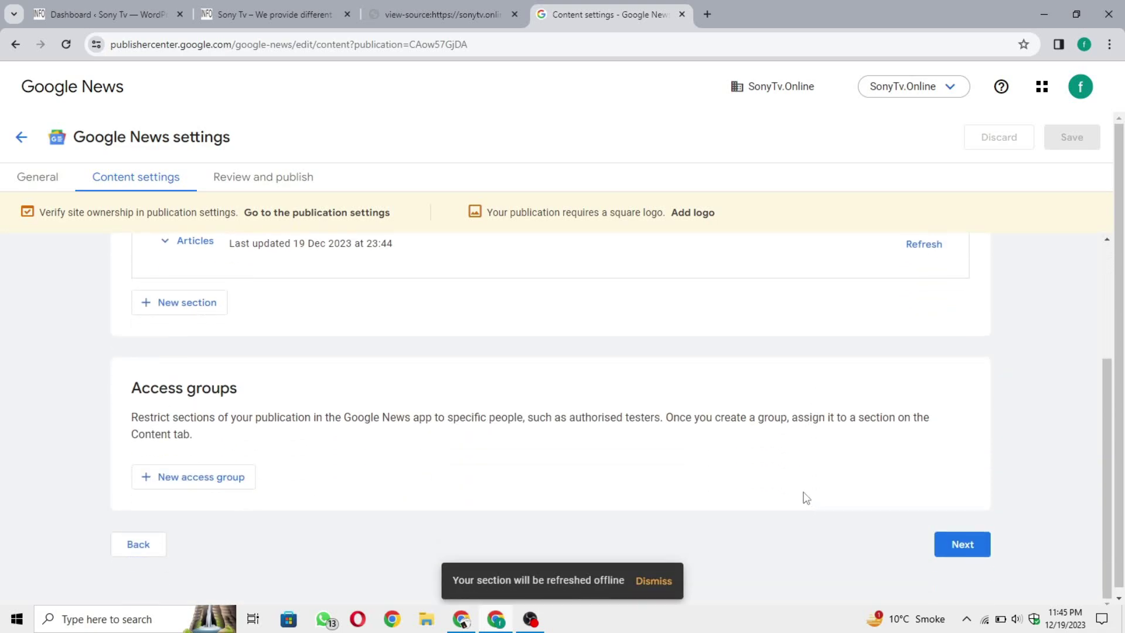
scroll(553, 494, up, 3)
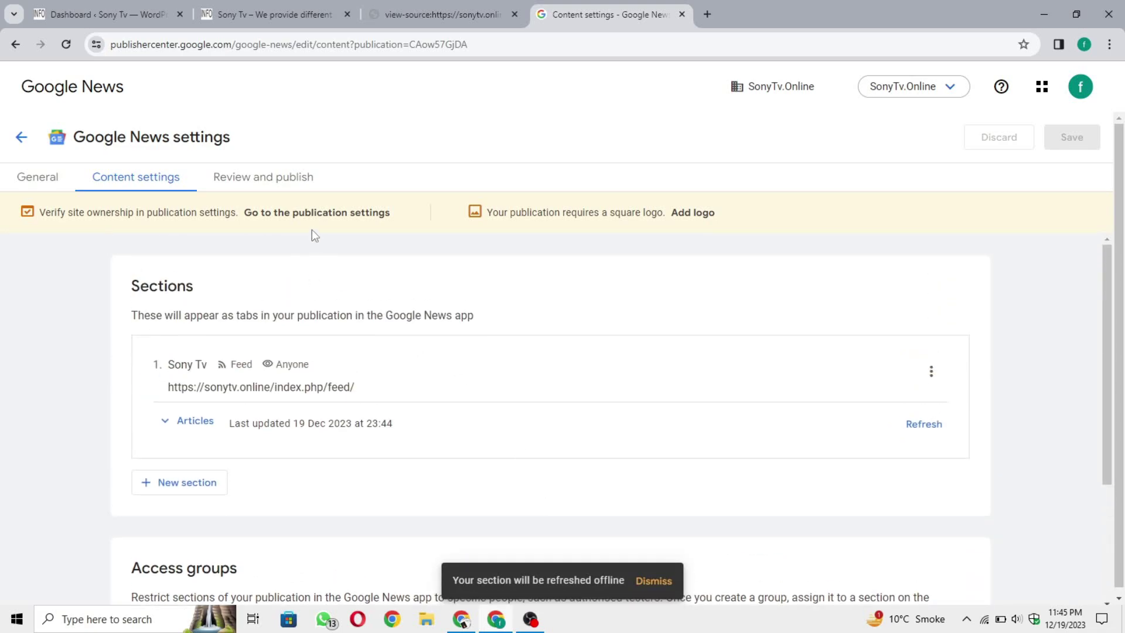
- Go to the publication settings and review the general publication name, country and primary language
click(352, 225)
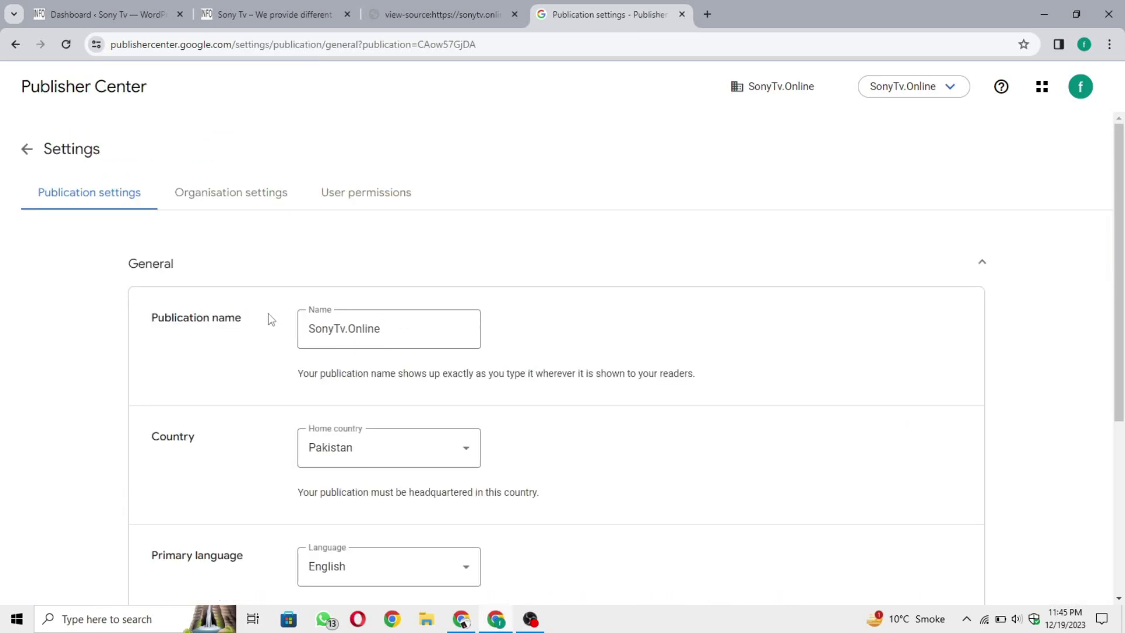
drag(271, 319, 141, 321)
click(670, 379)
scroll(613, 379, down, 3)
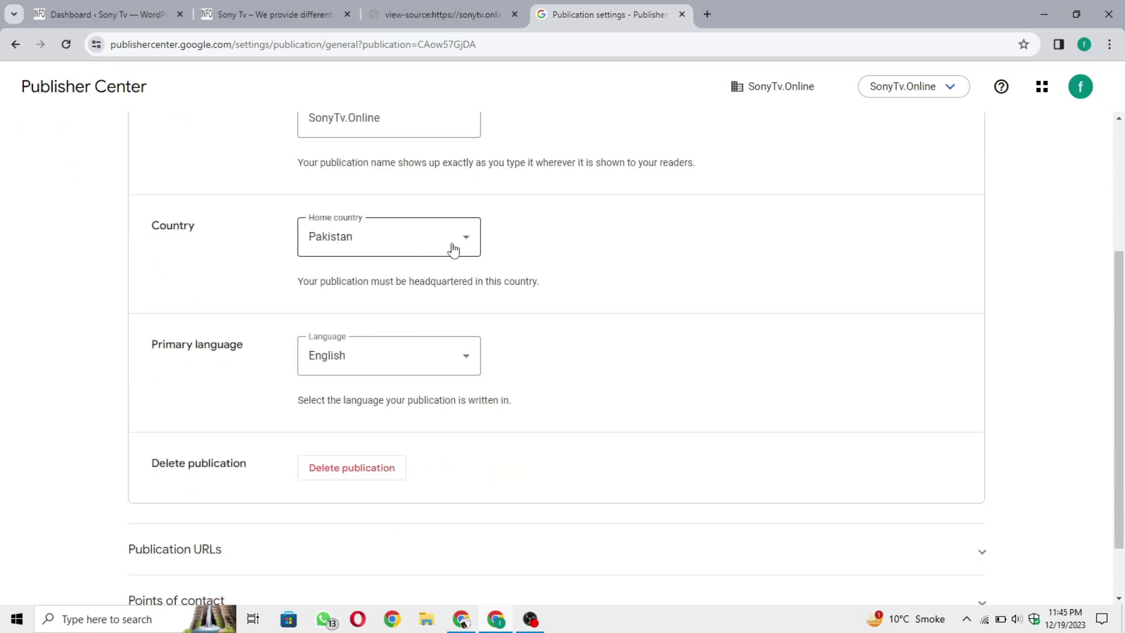
scroll(518, 366, down, 1)
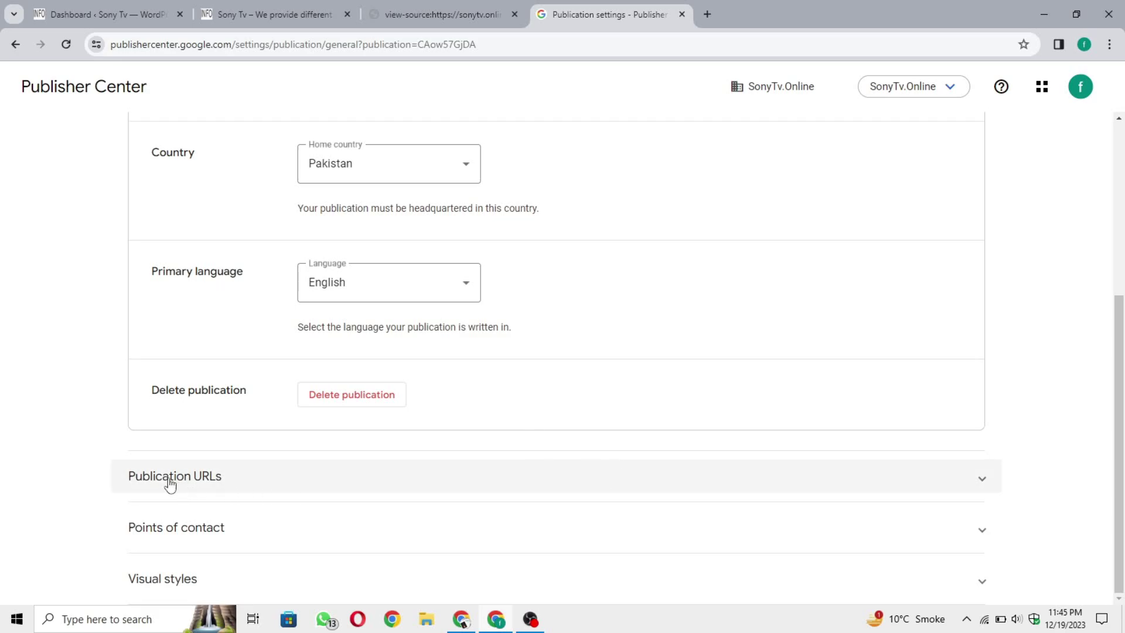
- Check the verification status of the primary and additional publication URLs, and collapse that section
click(226, 482)
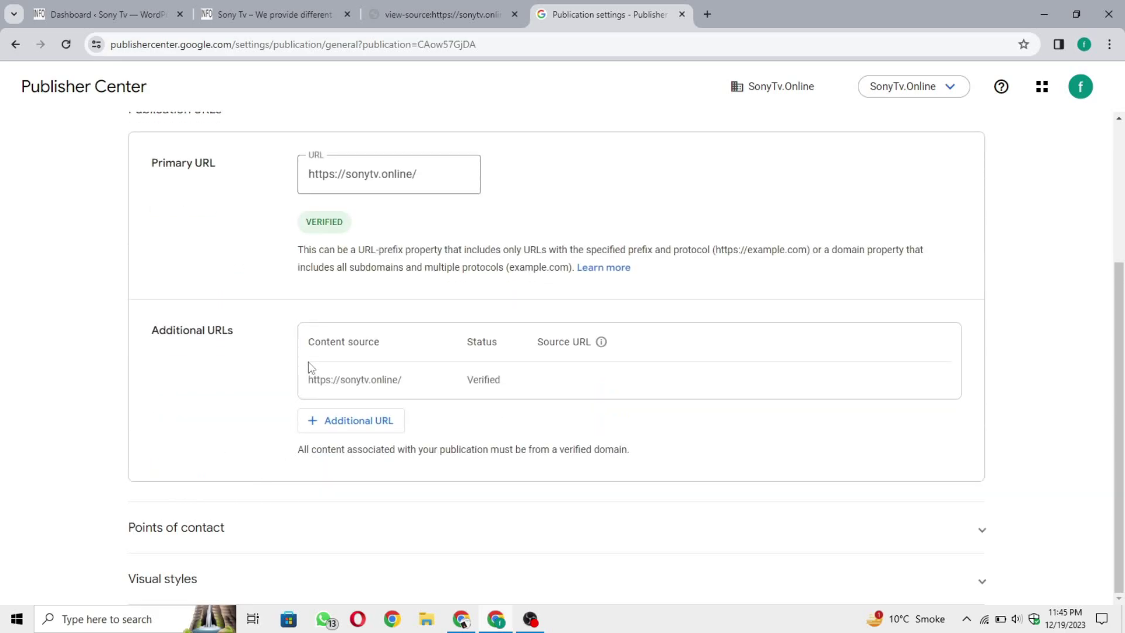
scroll(419, 376, up, 1)
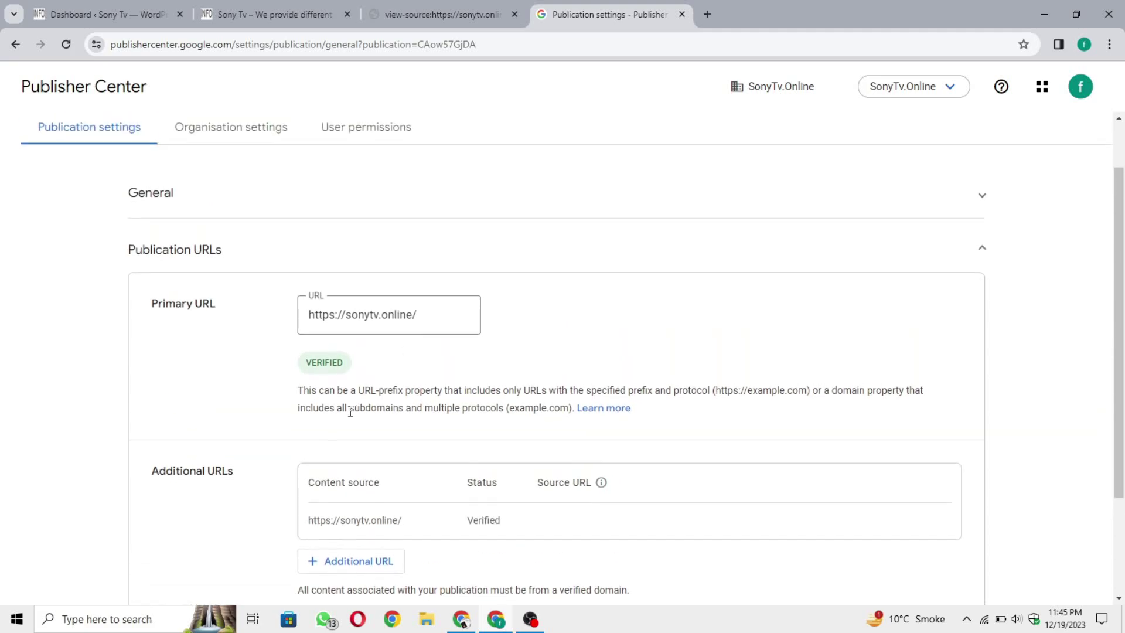
scroll(289, 432, down, 2)
drag(150, 331, 263, 339)
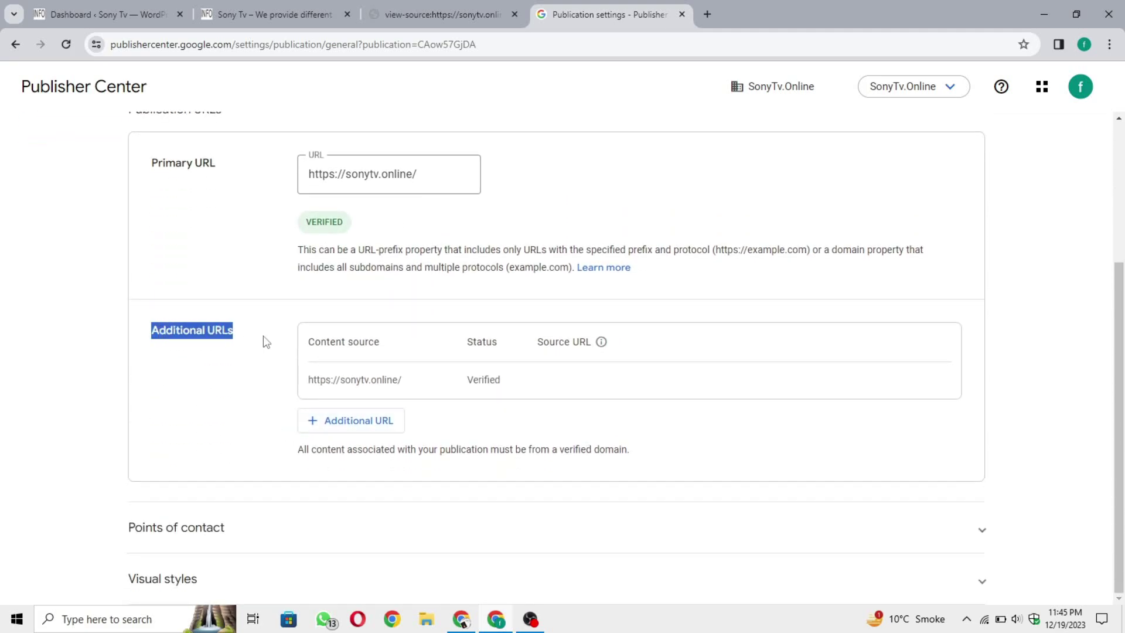
click(320, 360)
scroll(520, 382, up, 3)
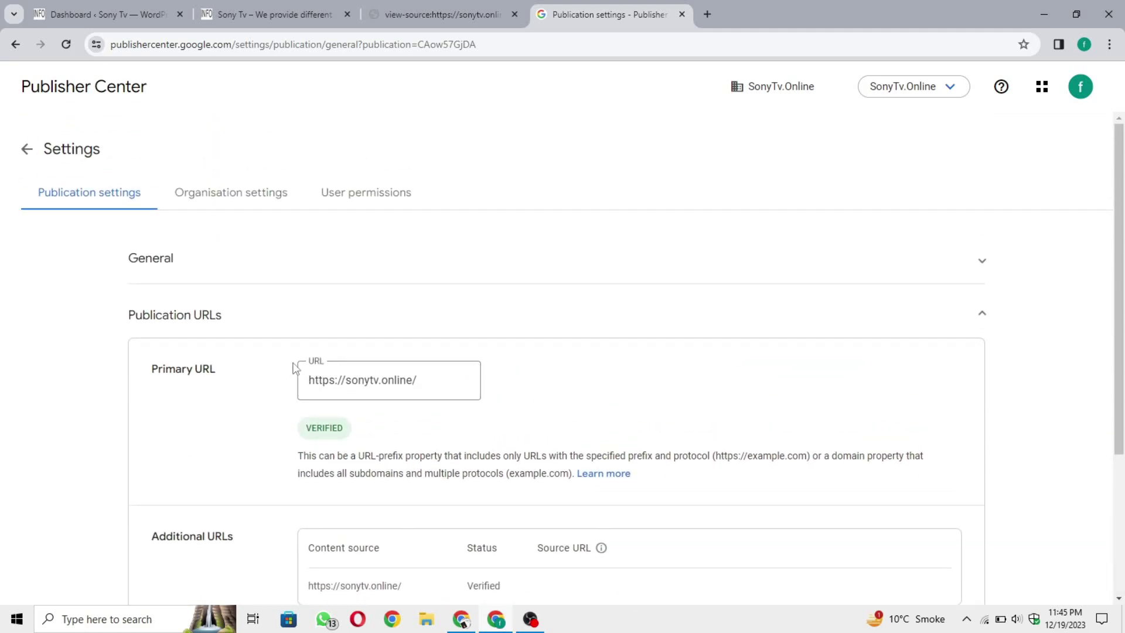
click(233, 327)
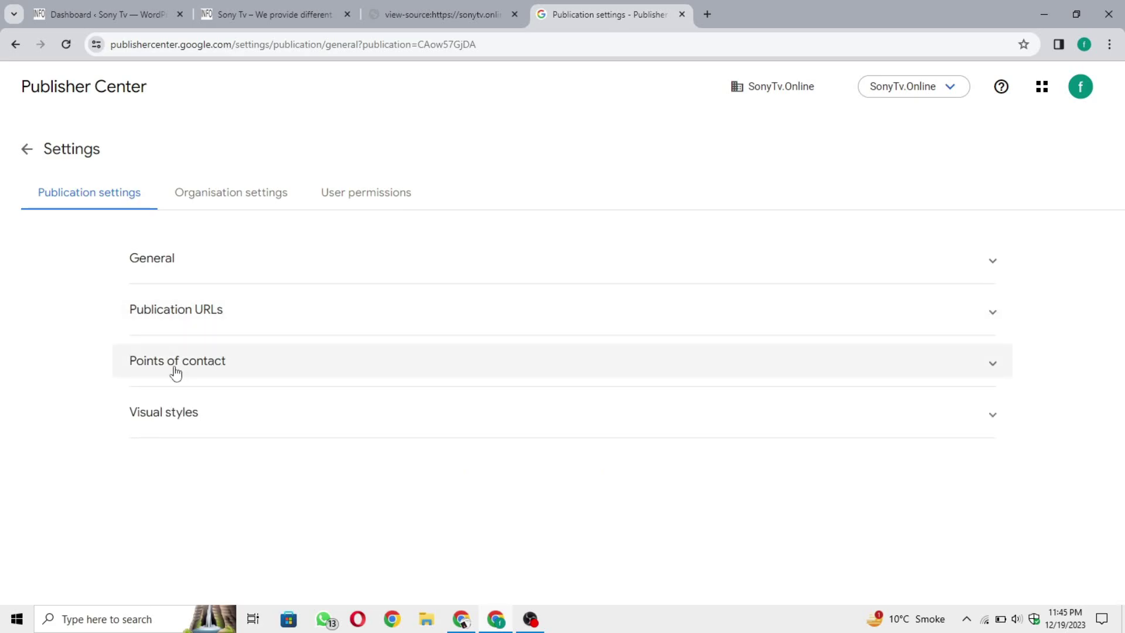
- In the points of contact, add a contact for the publication using the Gmail account's e-mail address
click(215, 370)
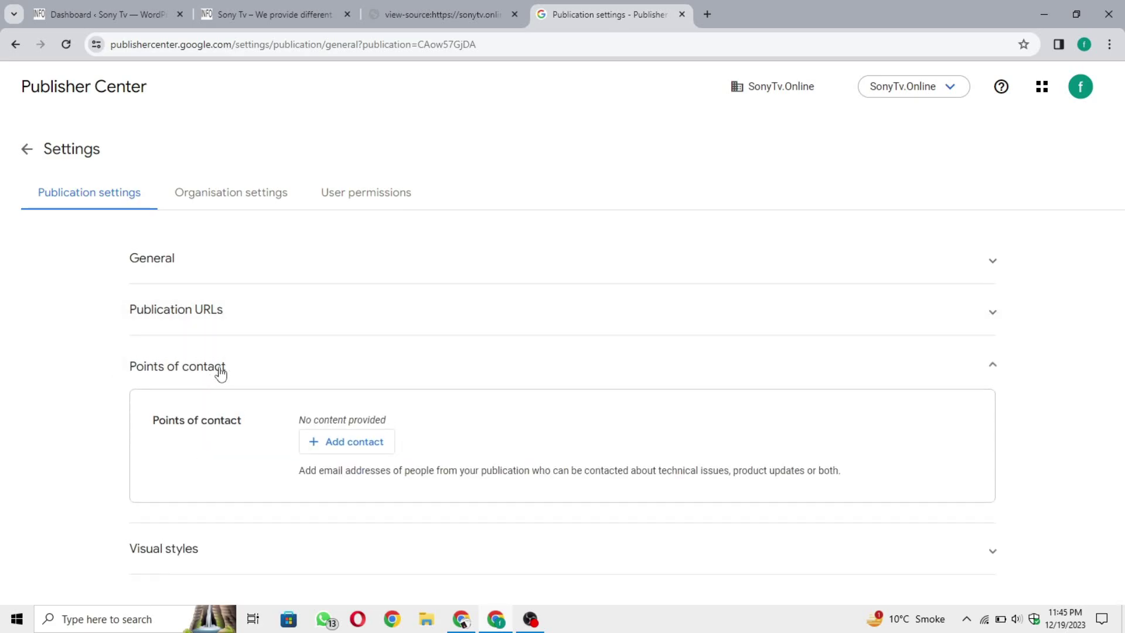
click(341, 449)
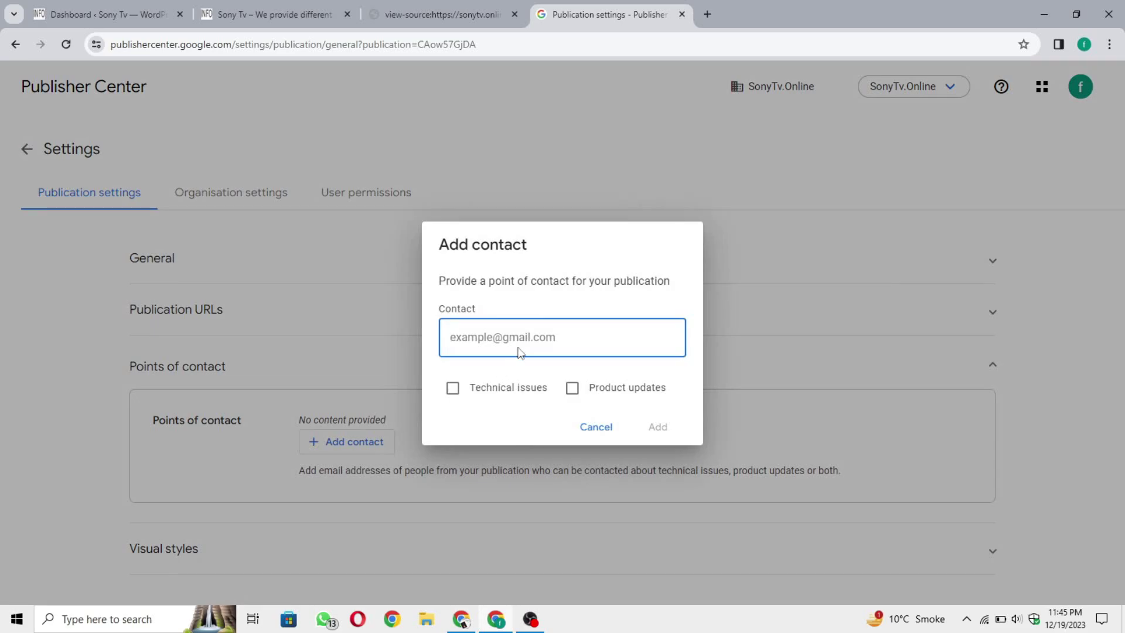
click(707, 14)
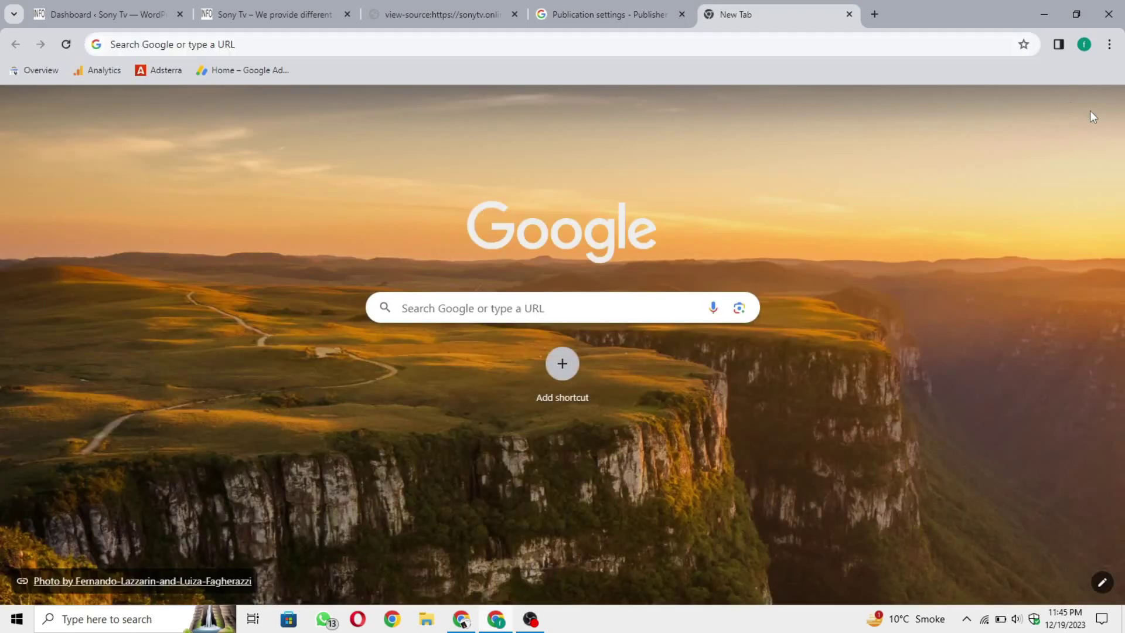
click(1094, 109)
click(609, 15)
key(ctrl+v)
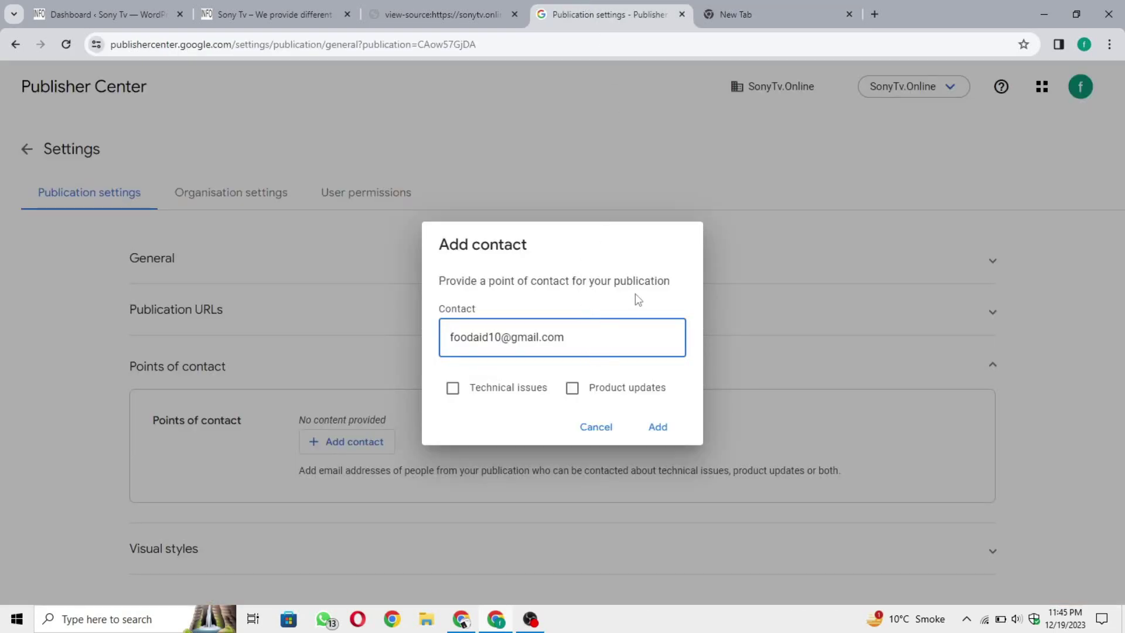
click(657, 432)
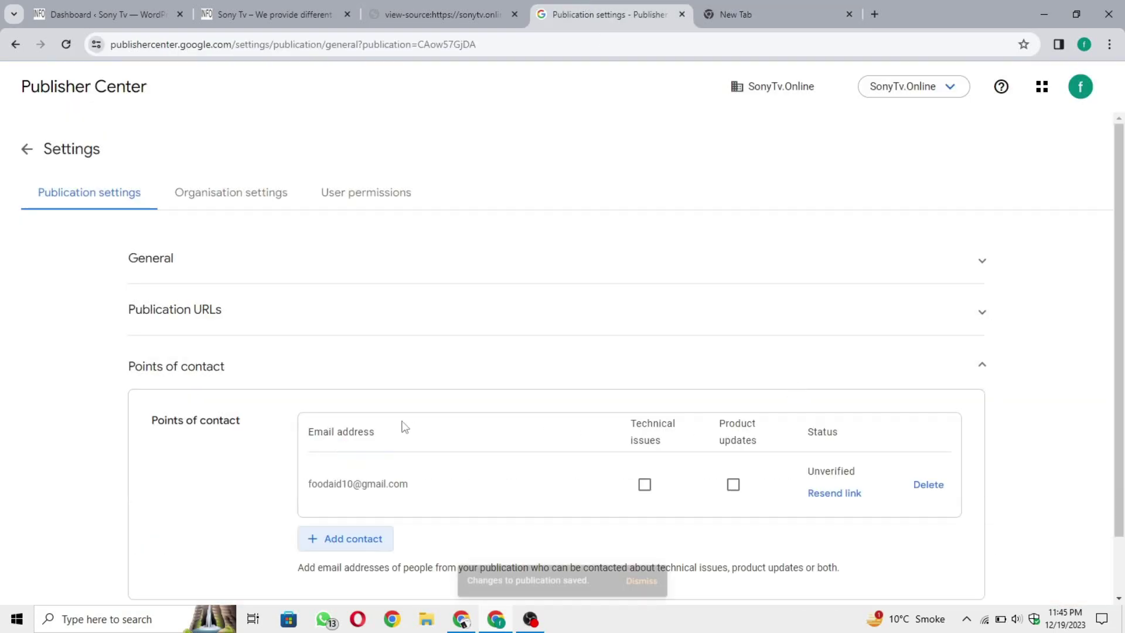
- Enable Technical issues and Product updates notifications for the newly added contact
scroll(763, 526, down, 1)
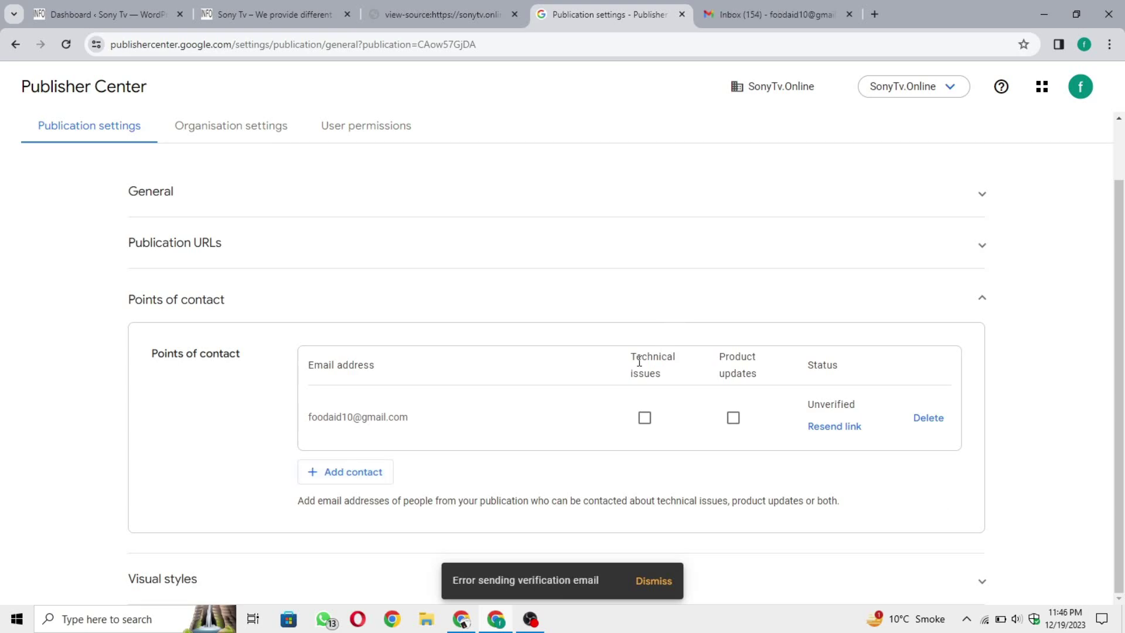
drag(631, 366, 771, 384)
click(675, 422)
click(645, 418)
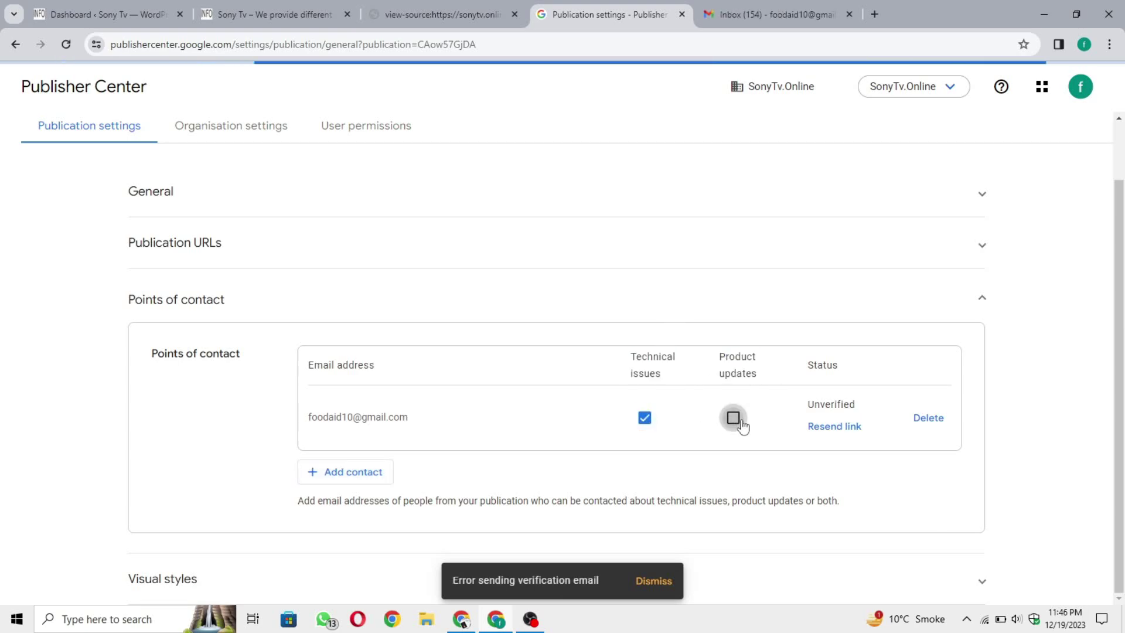
click(733, 418)
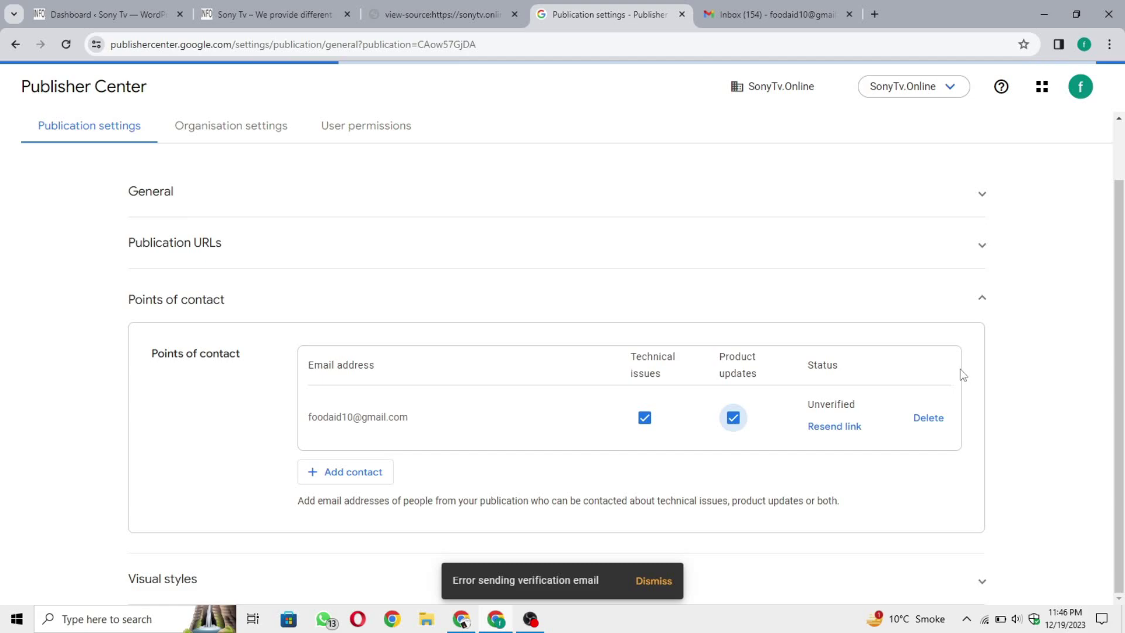
click(735, 418)
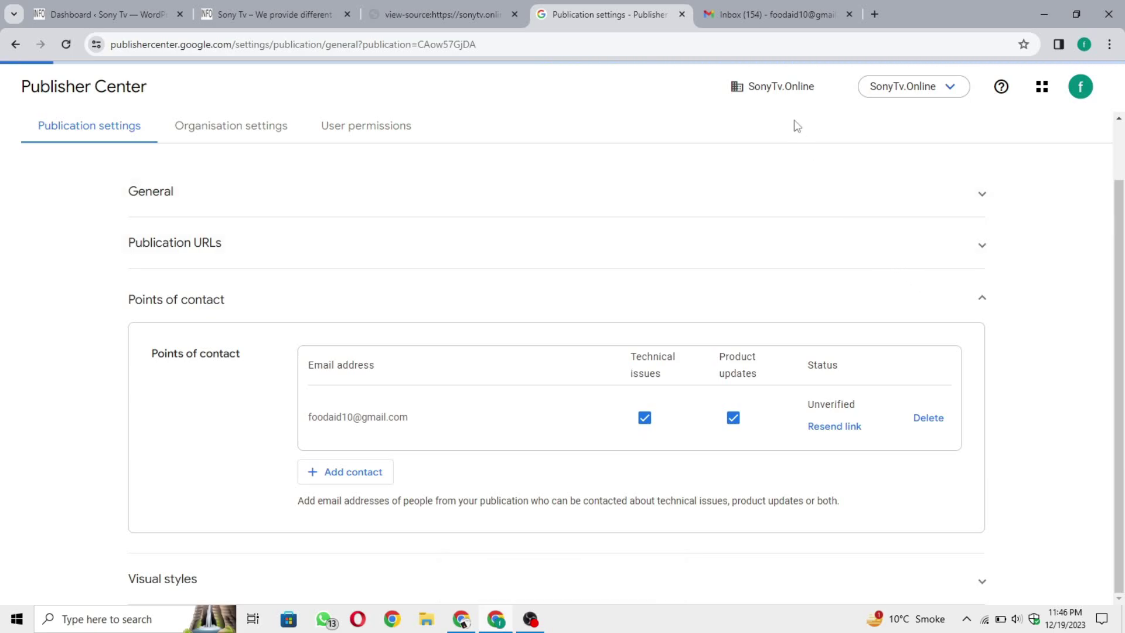
- Switch to Gmail, refresh the inbox, and follow the Google News Technical Issues confirmation link to subscribe to those emails
click(771, 14)
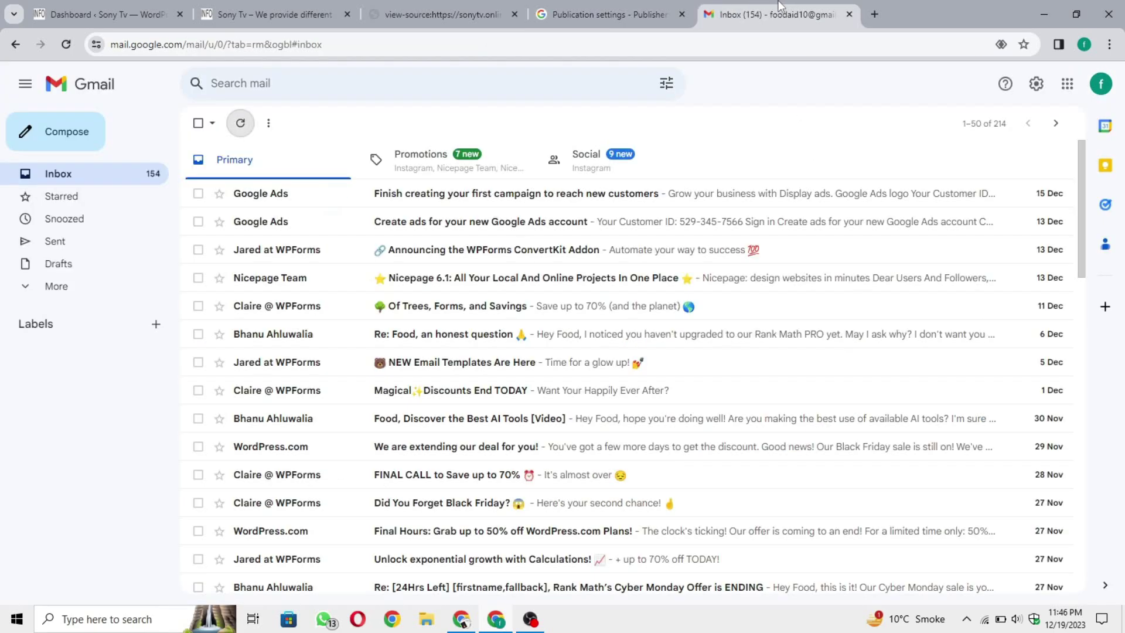
click(237, 125)
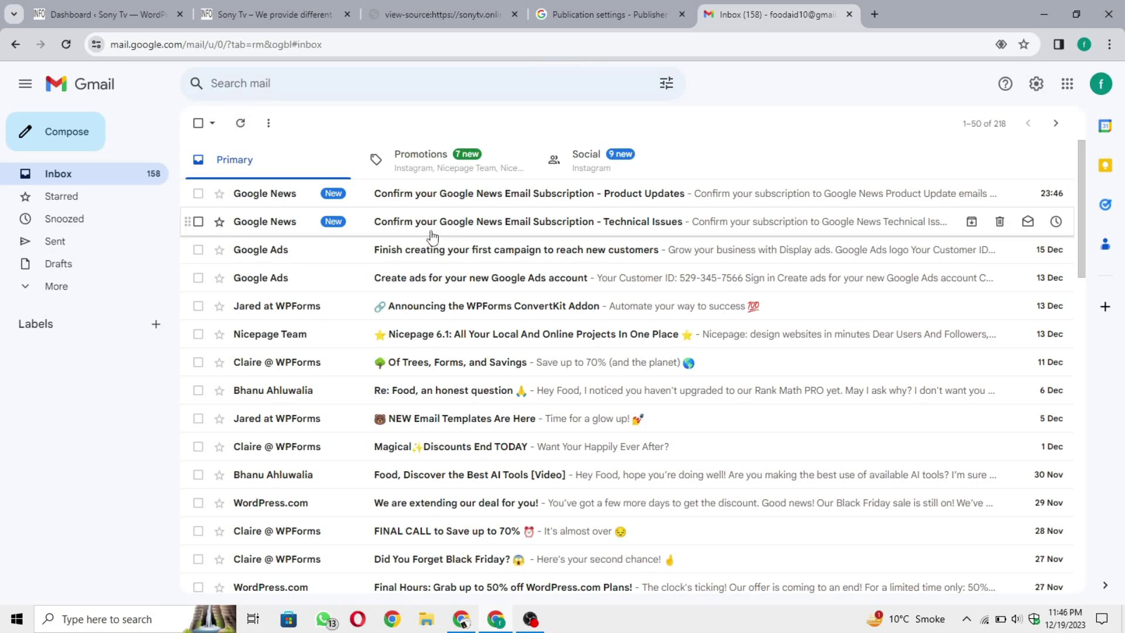
click(432, 235)
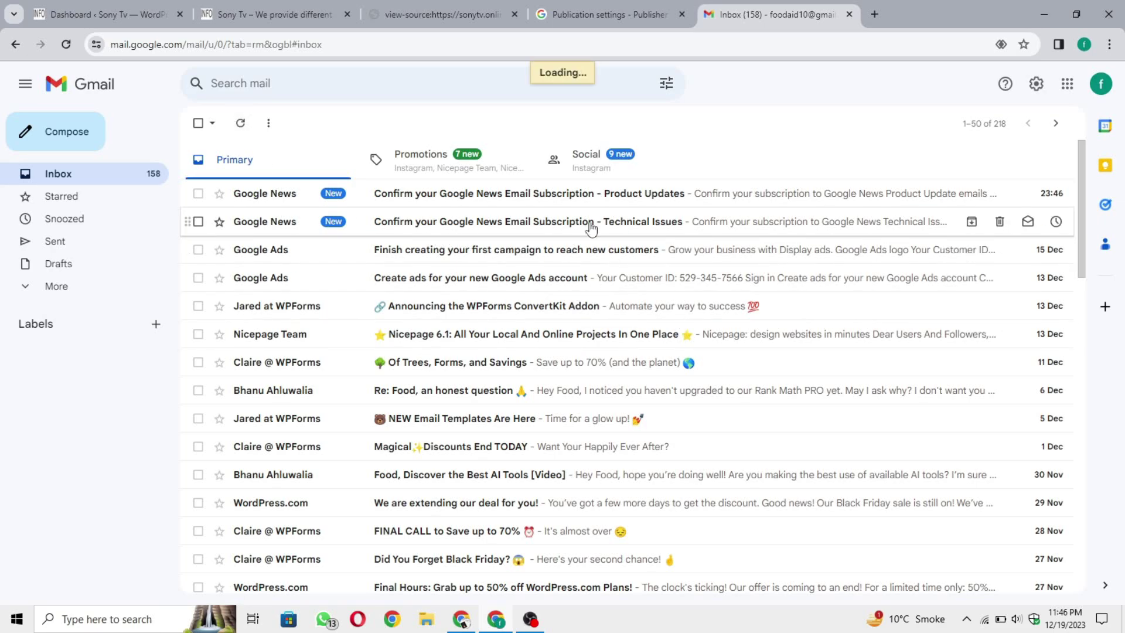
scroll(466, 339, down, 3)
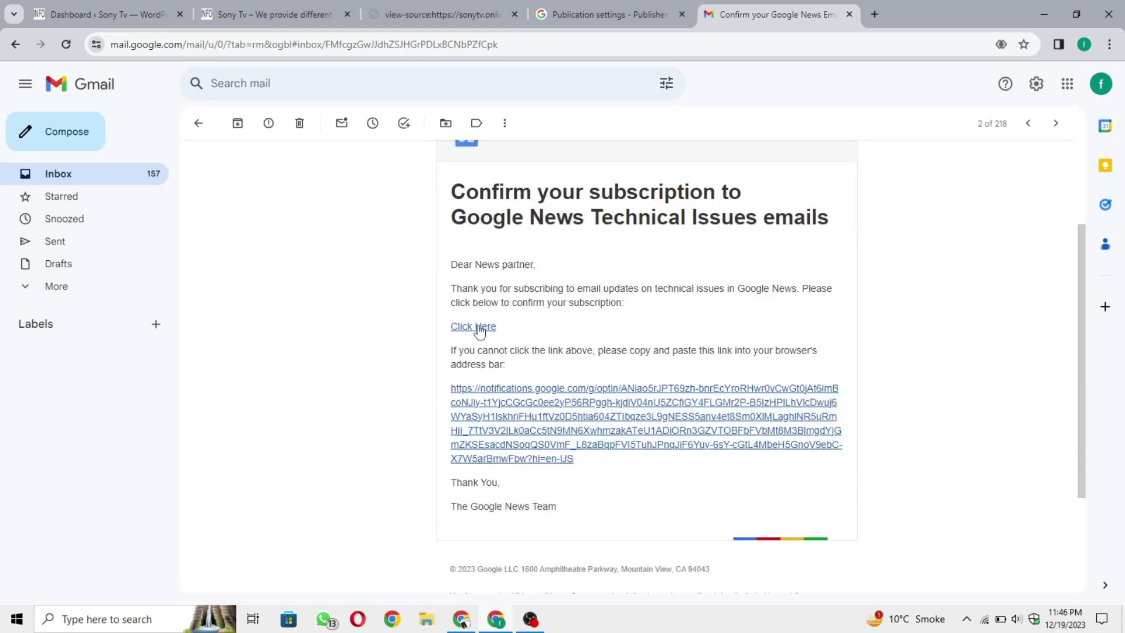
click(479, 329)
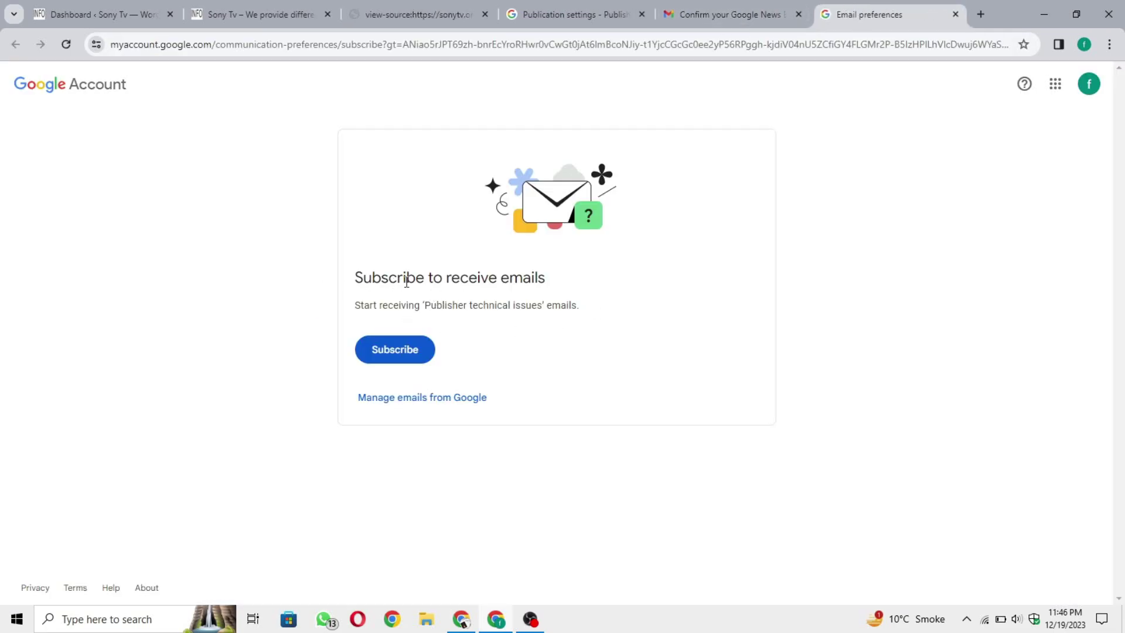
click(432, 349)
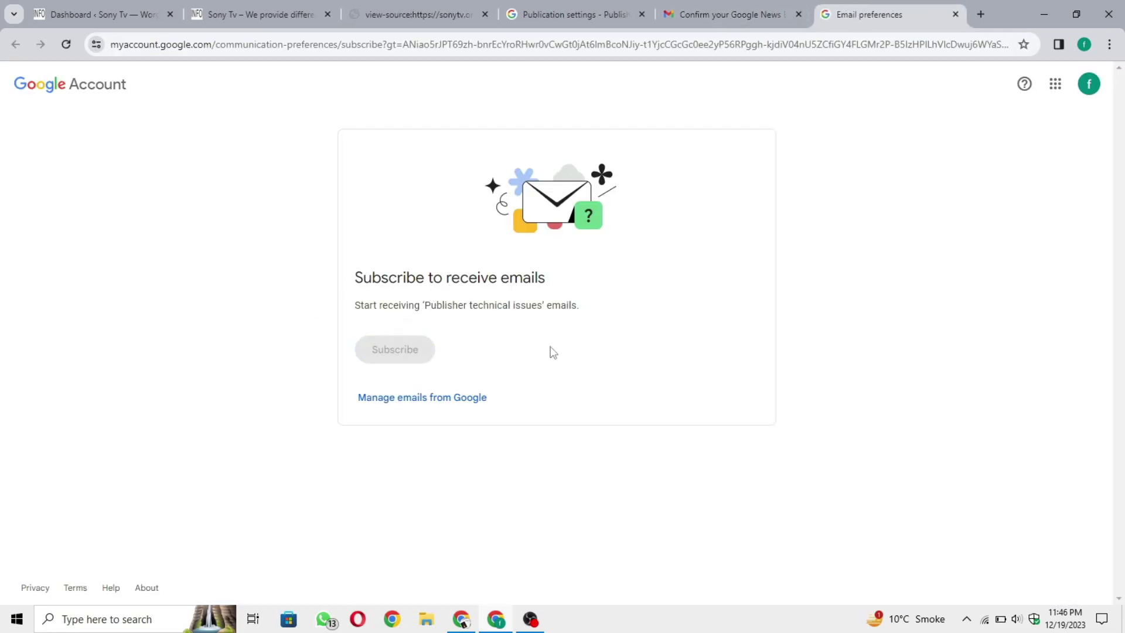
- Back in the inbox, confirm the Google News Product Updates subscription through its email link and close the email preferences pages
click(761, 13)
click(194, 126)
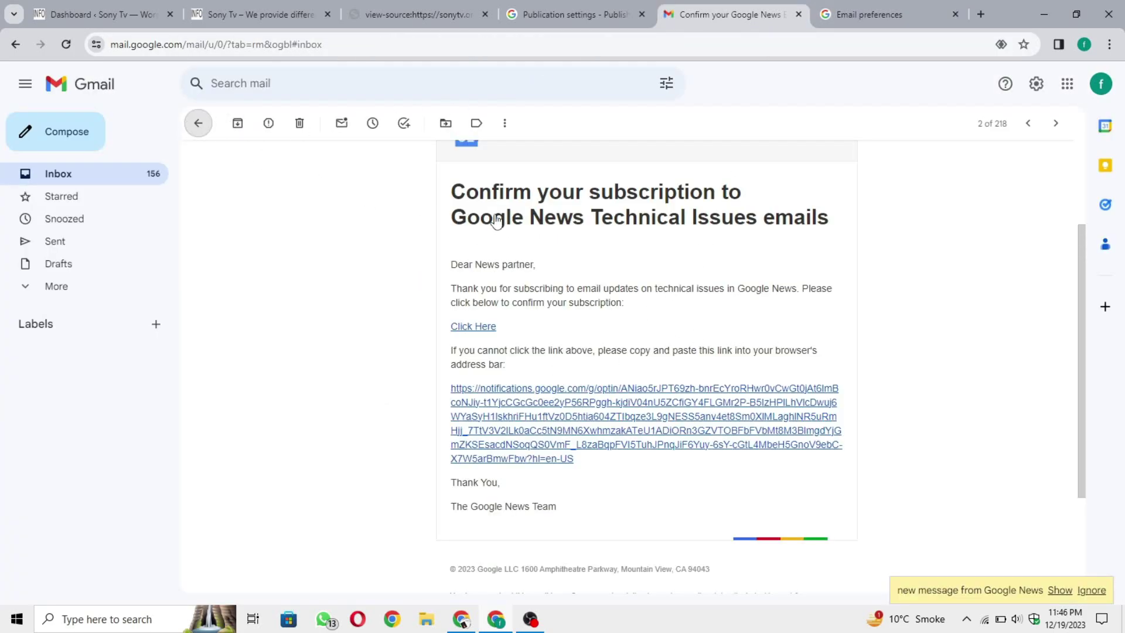
click(464, 227)
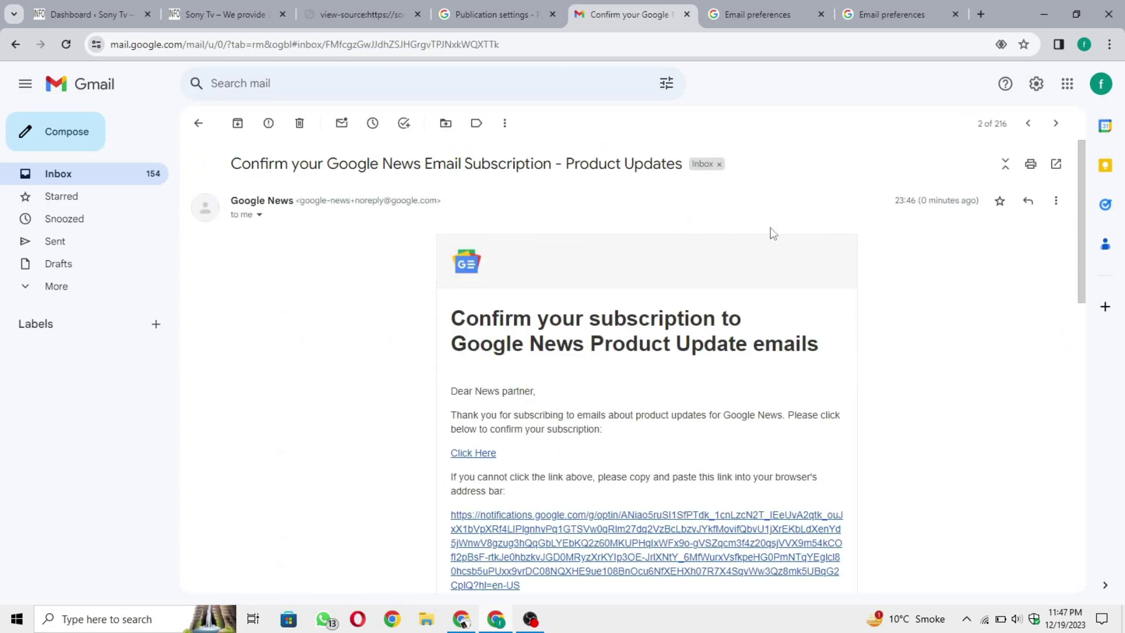
click(475, 453)
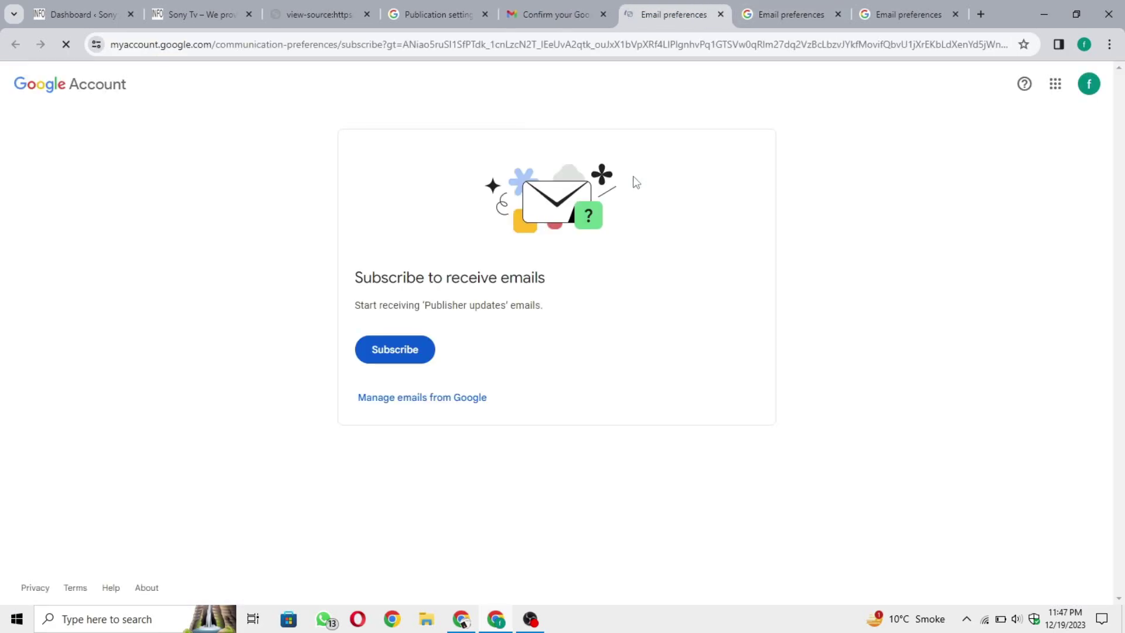
click(378, 346)
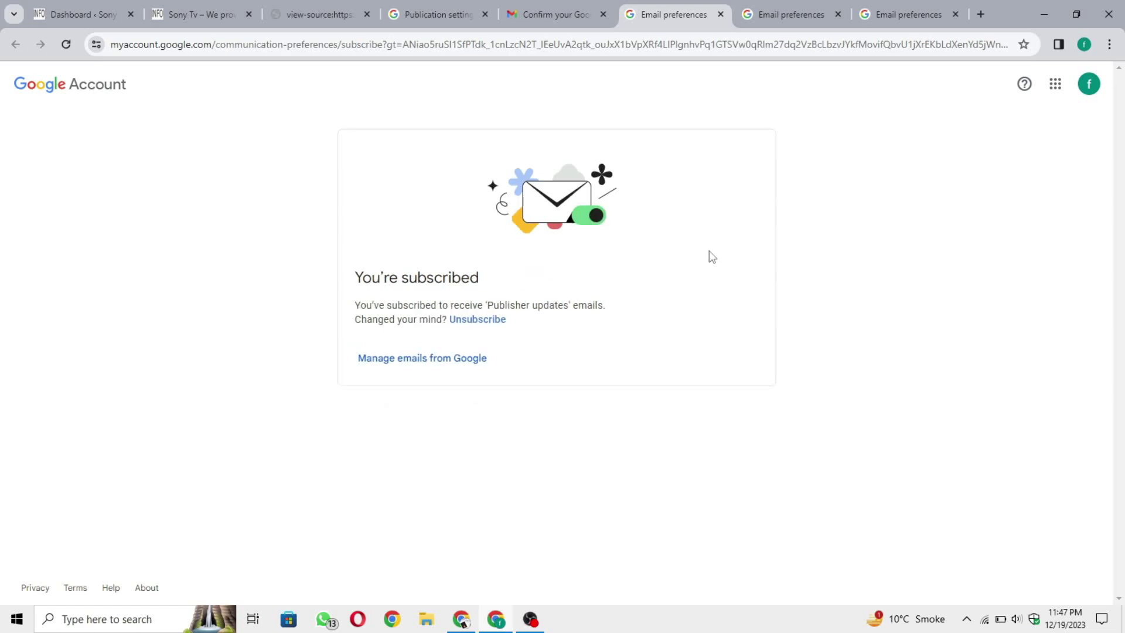
click(722, 15)
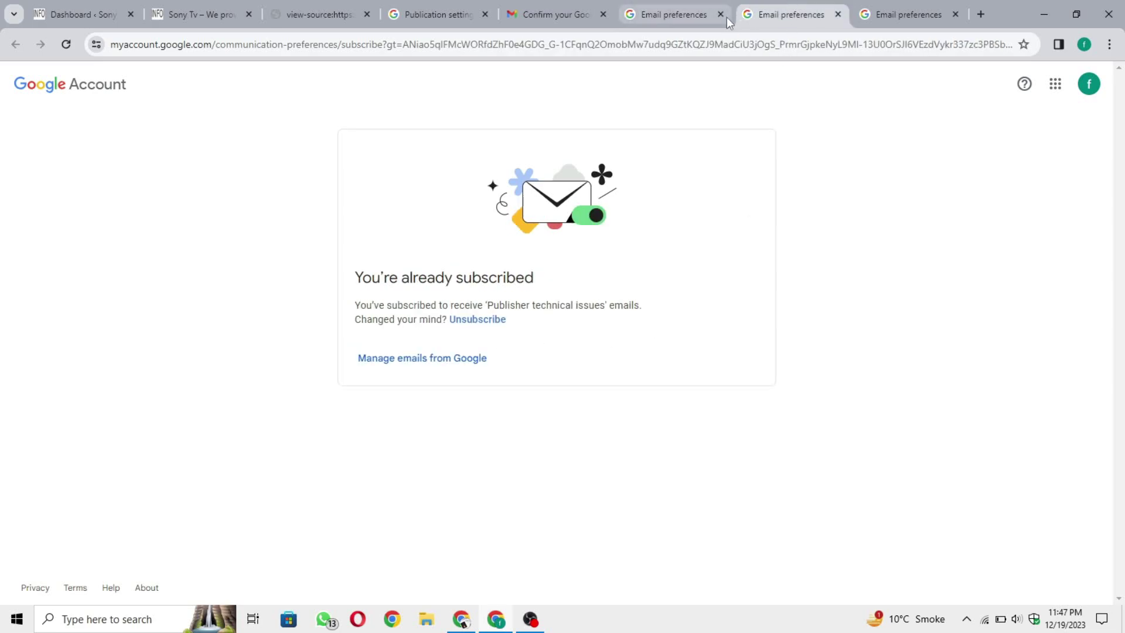
click(722, 15)
click(723, 17)
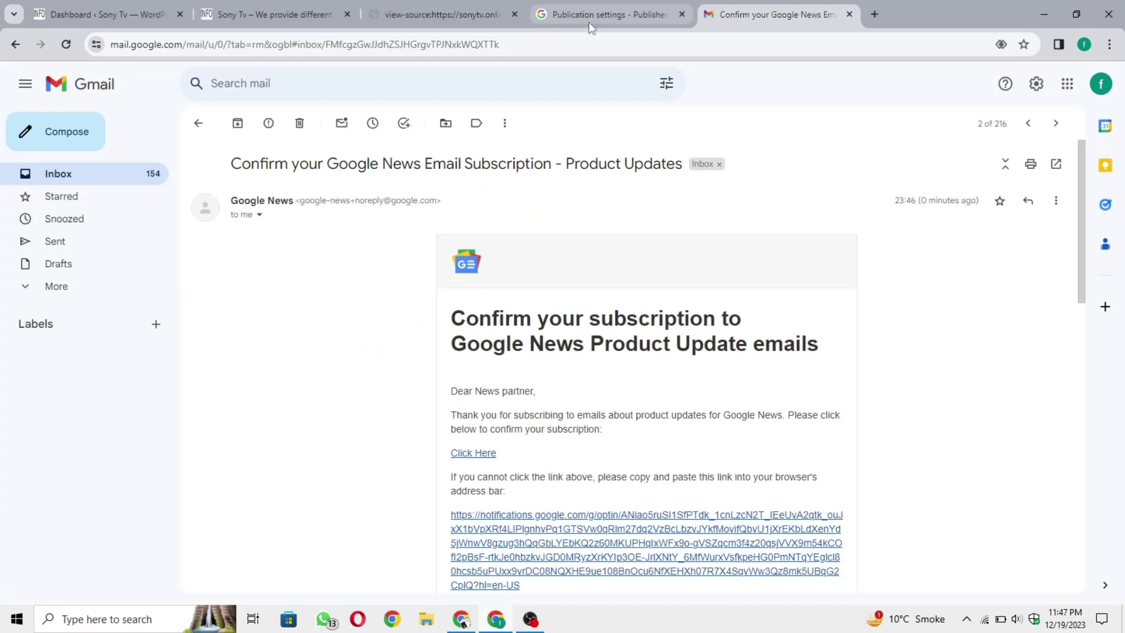
- Return to Publisher Center, reload the publication settings and check the contact's verification status under points of contact
click(590, 23)
click(65, 46)
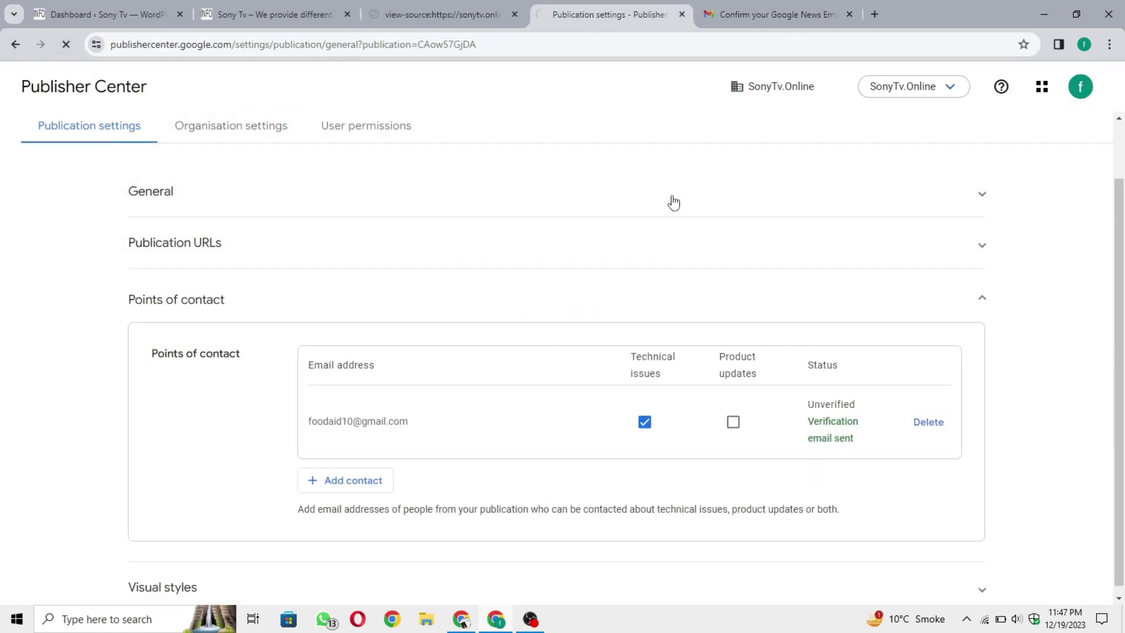
scroll(576, 341, down, 4)
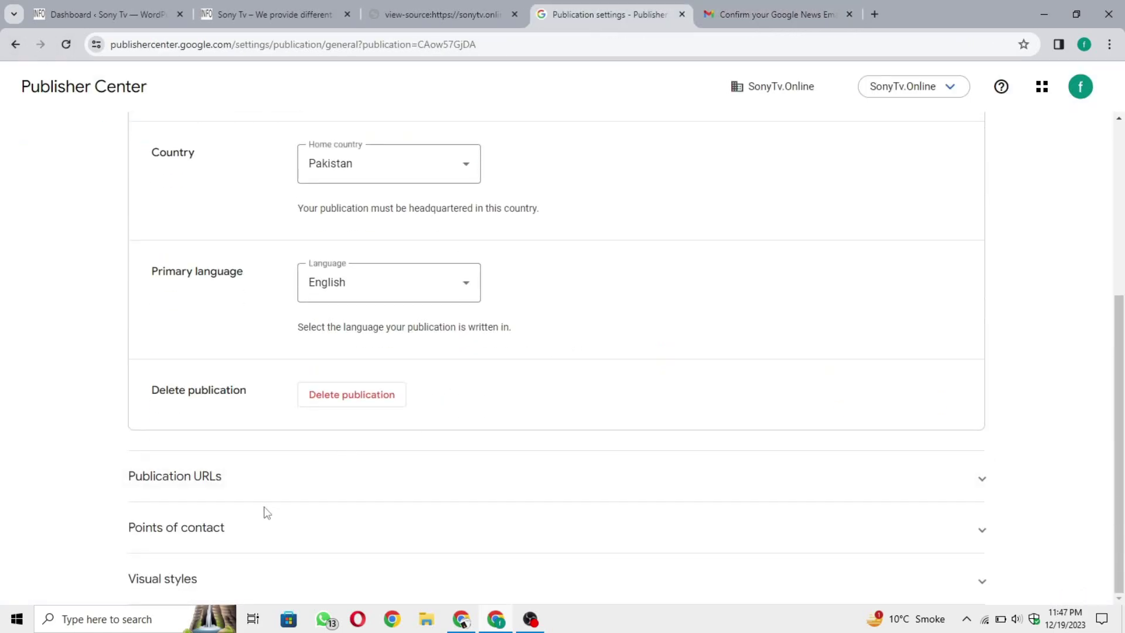
click(238, 537)
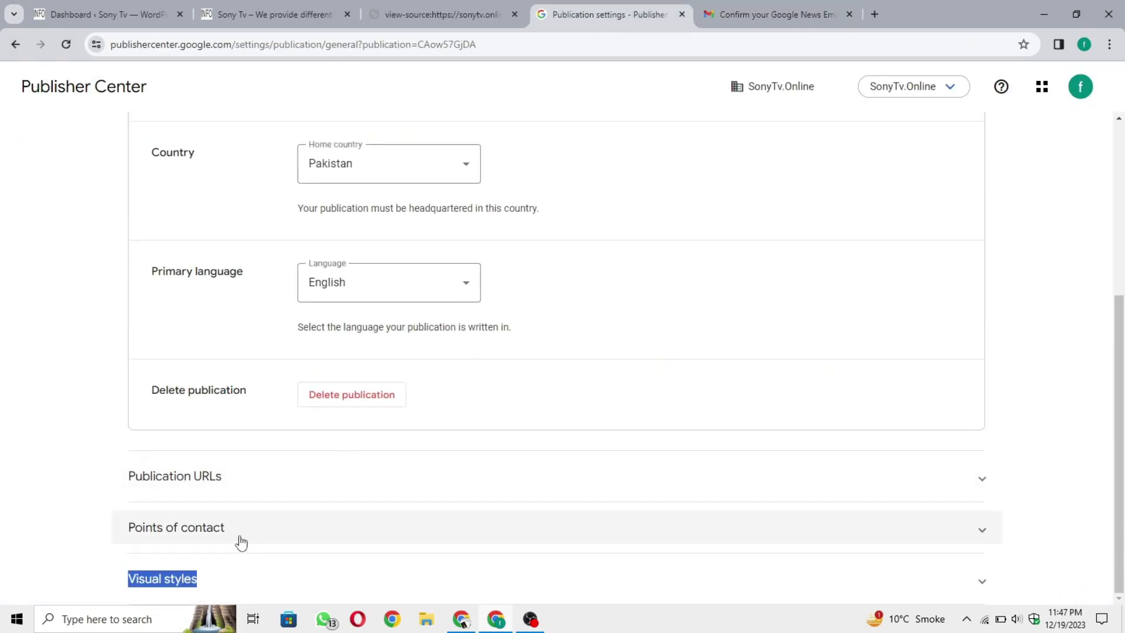
drag(847, 434, 798, 442)
click(833, 446)
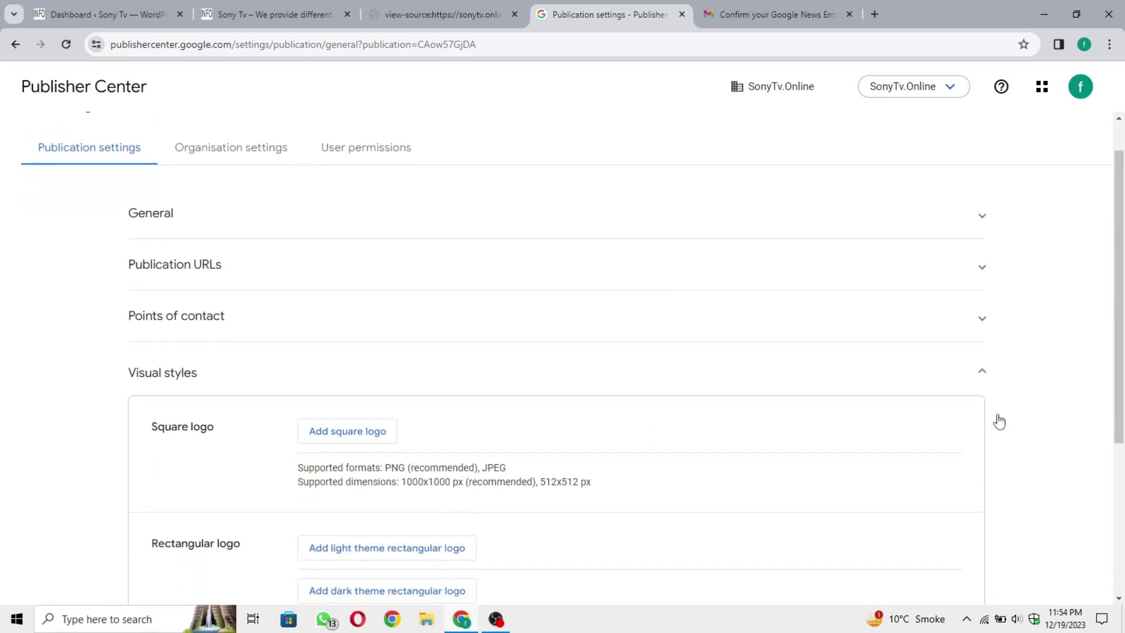
- In the visual styles, check the supported square logo dimensions and upload the Sony image from Downloads as the square logo
scroll(663, 347, down, 2)
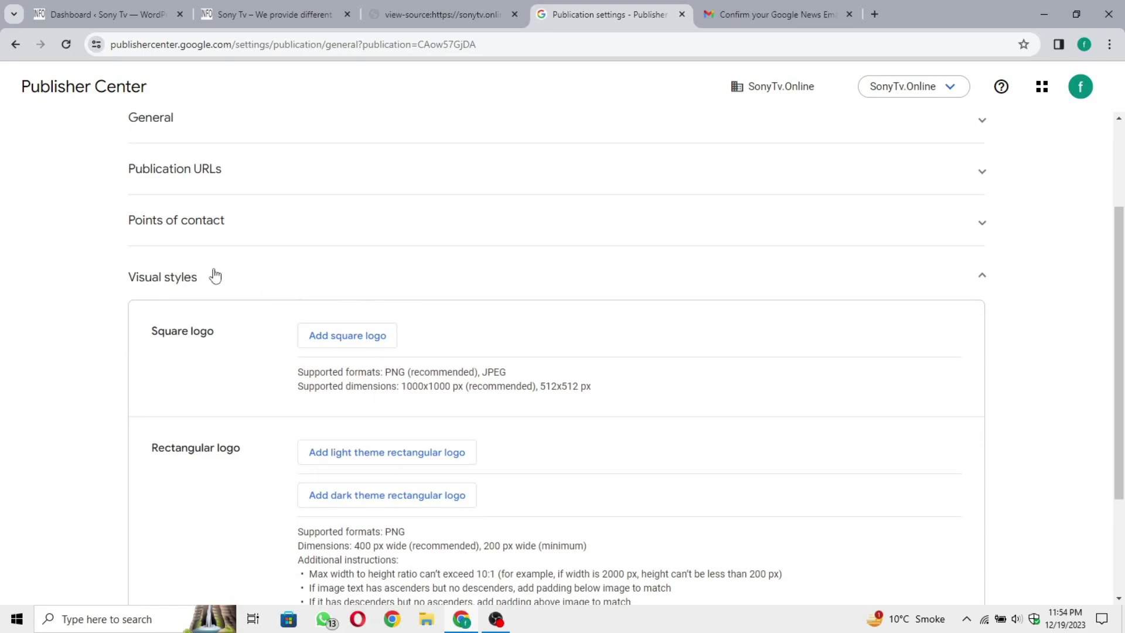
scroll(203, 283, down, 3)
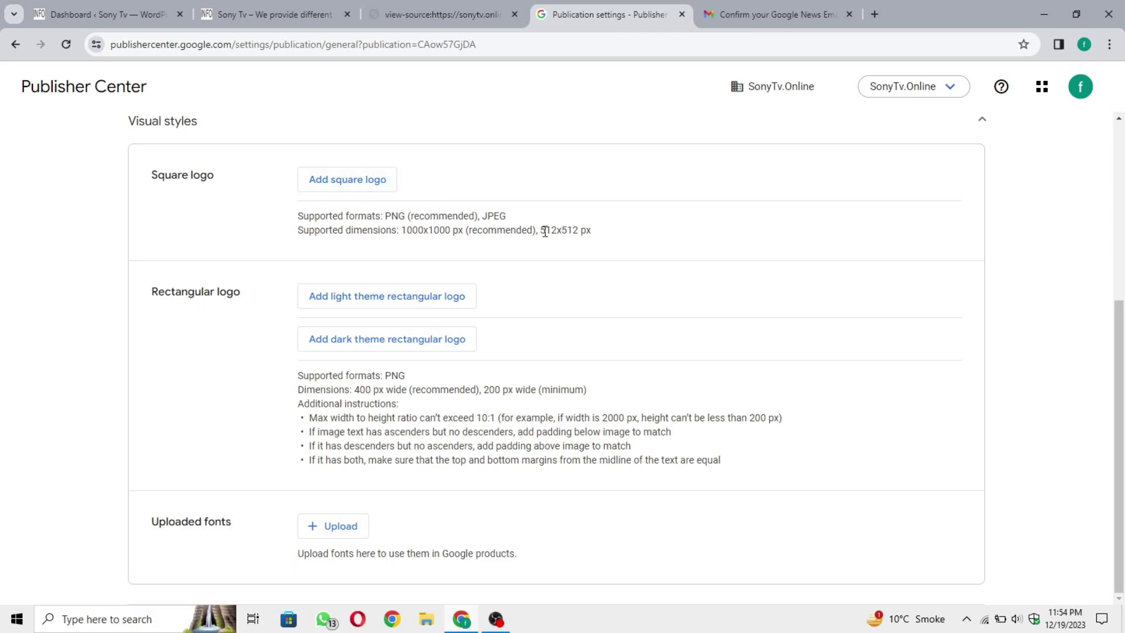
mouse_move(538, 231)
mouse_down()
mouse_move(600, 236)
mouse_move(516, 220)
mouse_move(469, 232)
mouse_move(545, 230)
mouse_up()
click(583, 236)
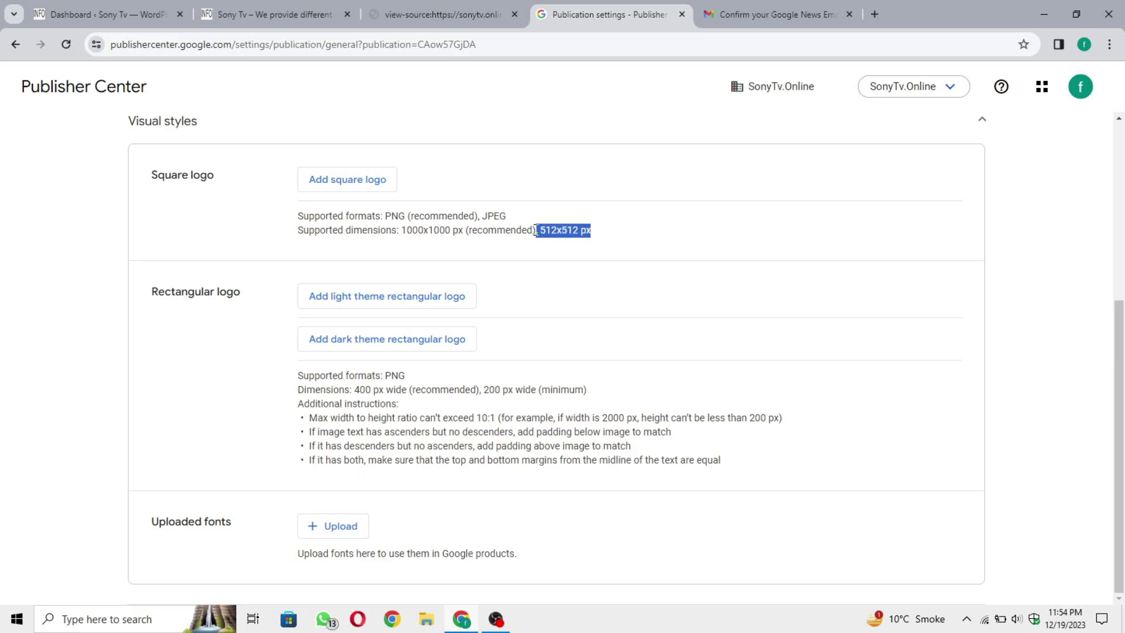
click(545, 235)
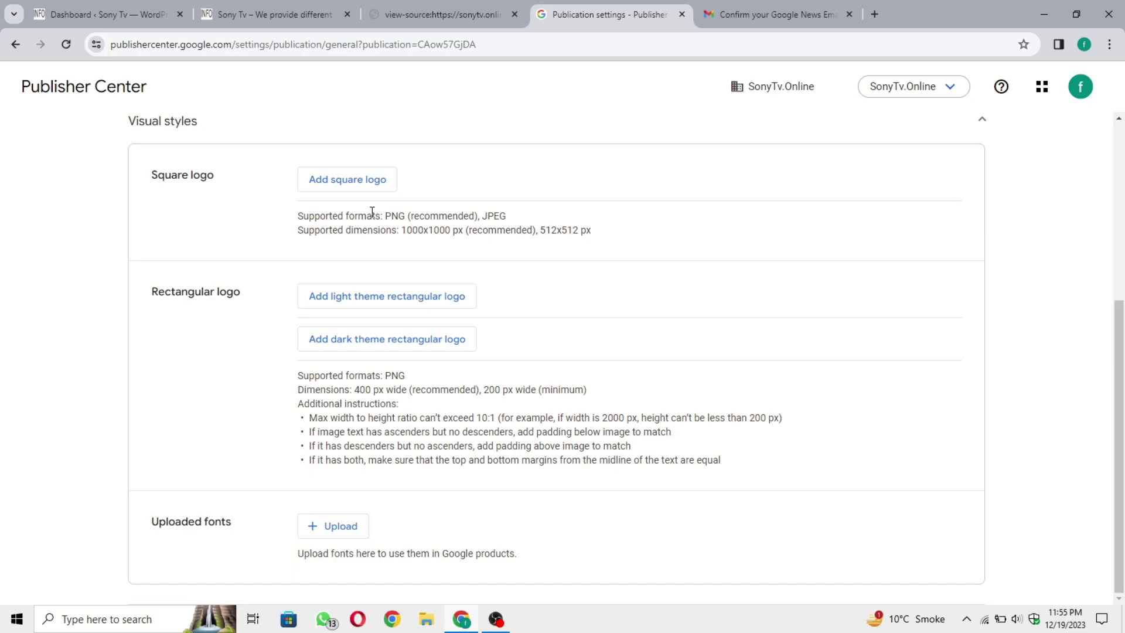
click(371, 194)
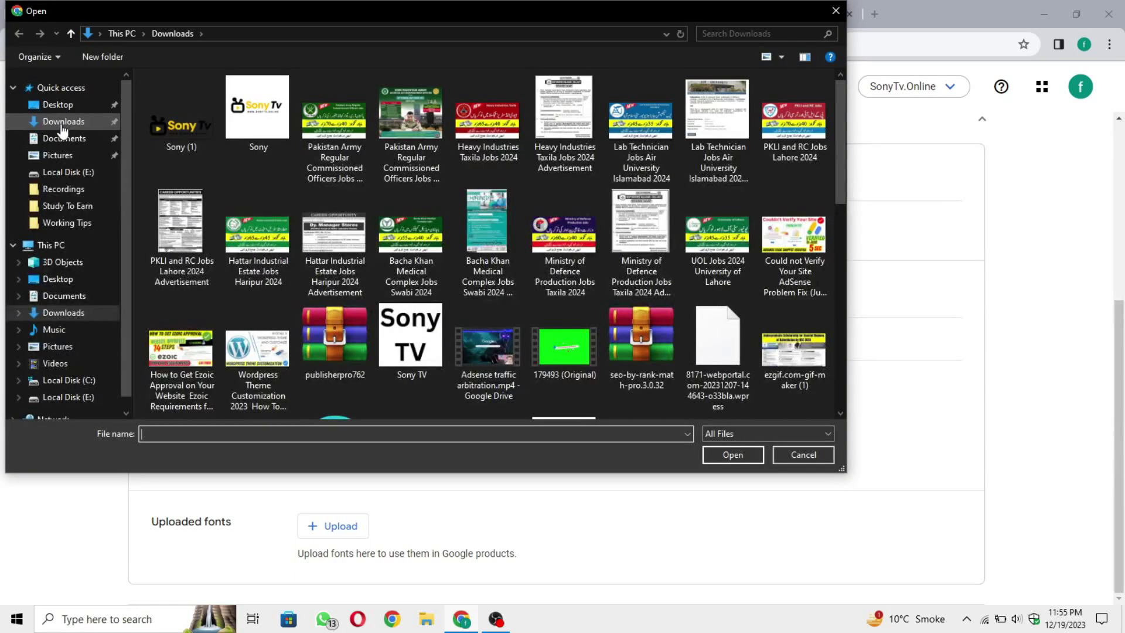
click(269, 123)
click(723, 449)
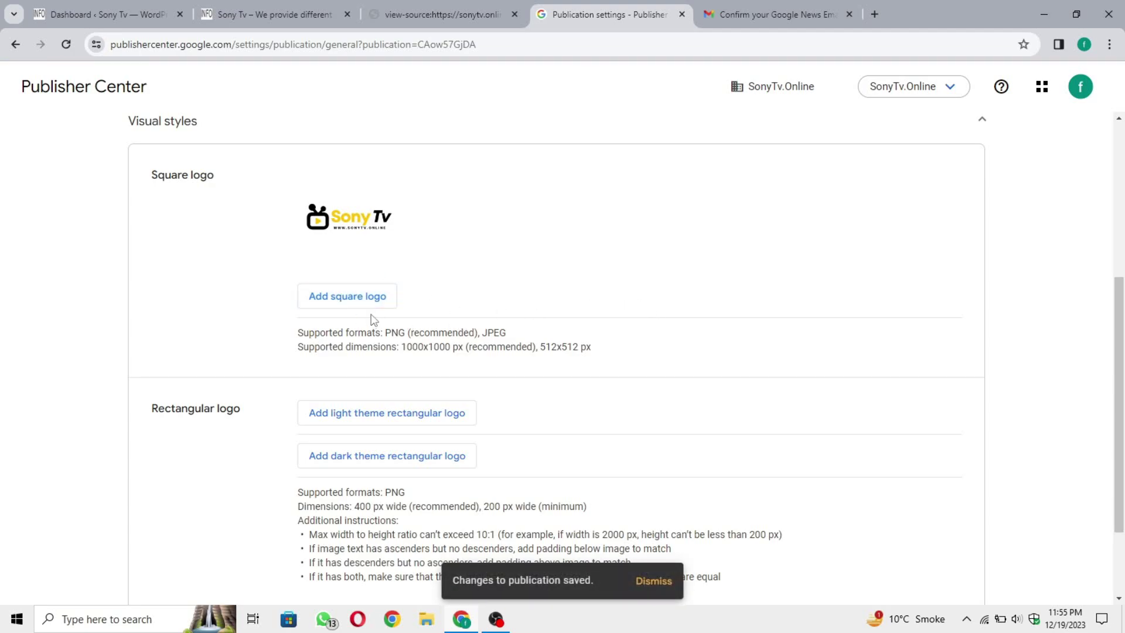
- Upload the Sony (1) image from Downloads as the light theme rectangular logo
scroll(472, 397, down, 1)
drag(153, 344, 244, 340)
click(245, 341)
click(393, 347)
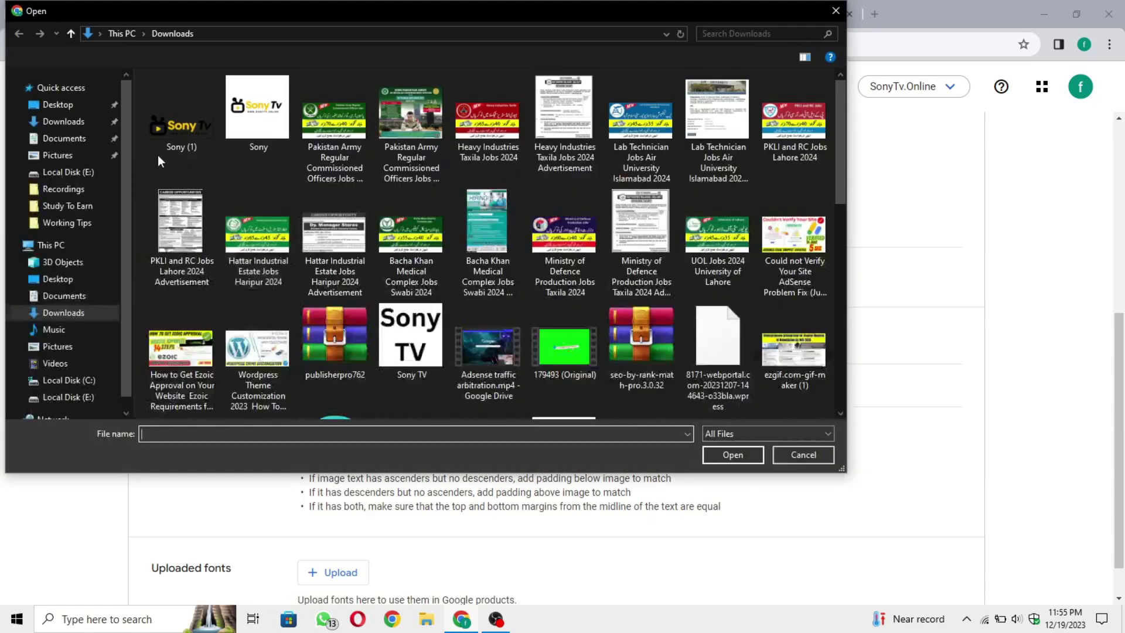
click(203, 142)
double_click(204, 144)
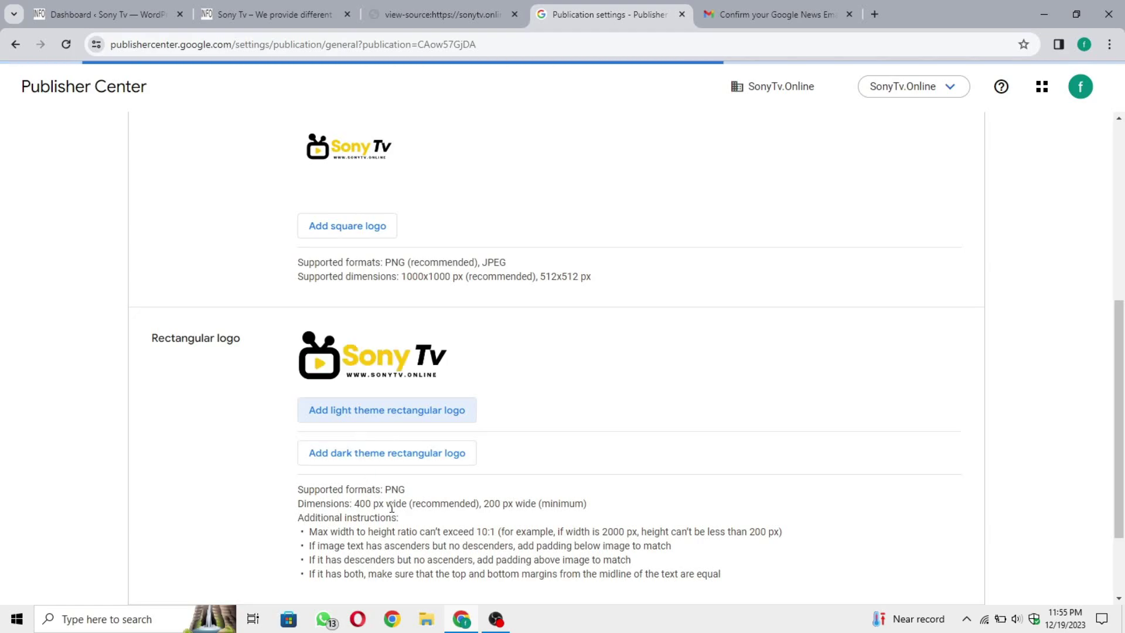
- Review the recommended width and other dimension requirements for the rectangular logo
scroll(354, 438, down, 1)
drag(354, 434, 379, 439)
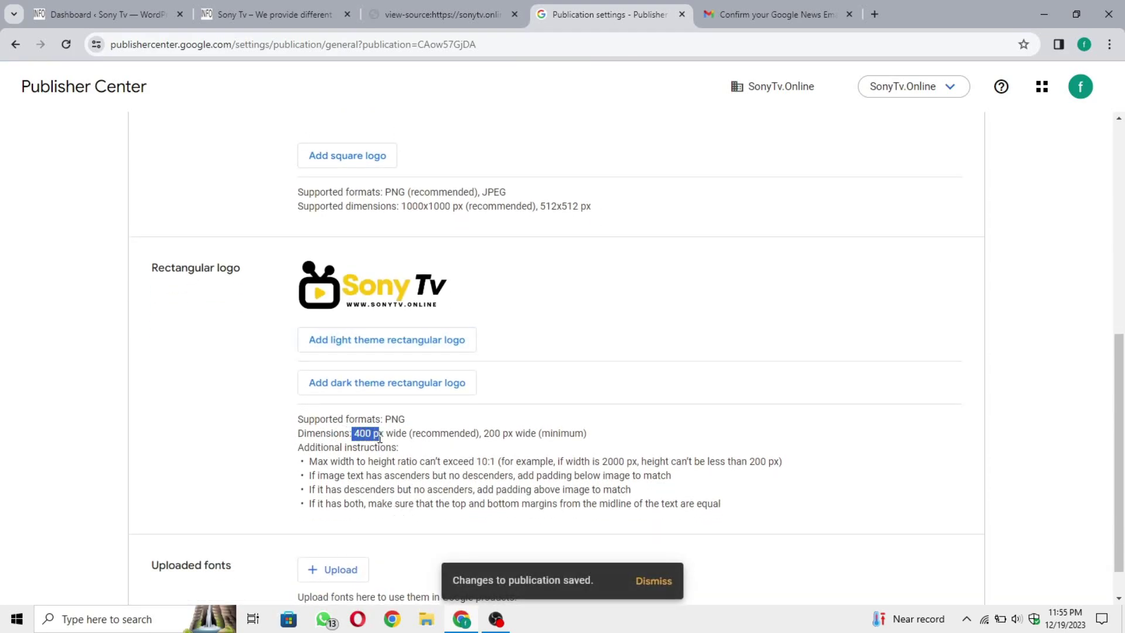
click(376, 446)
drag(383, 434, 362, 438)
click(420, 446)
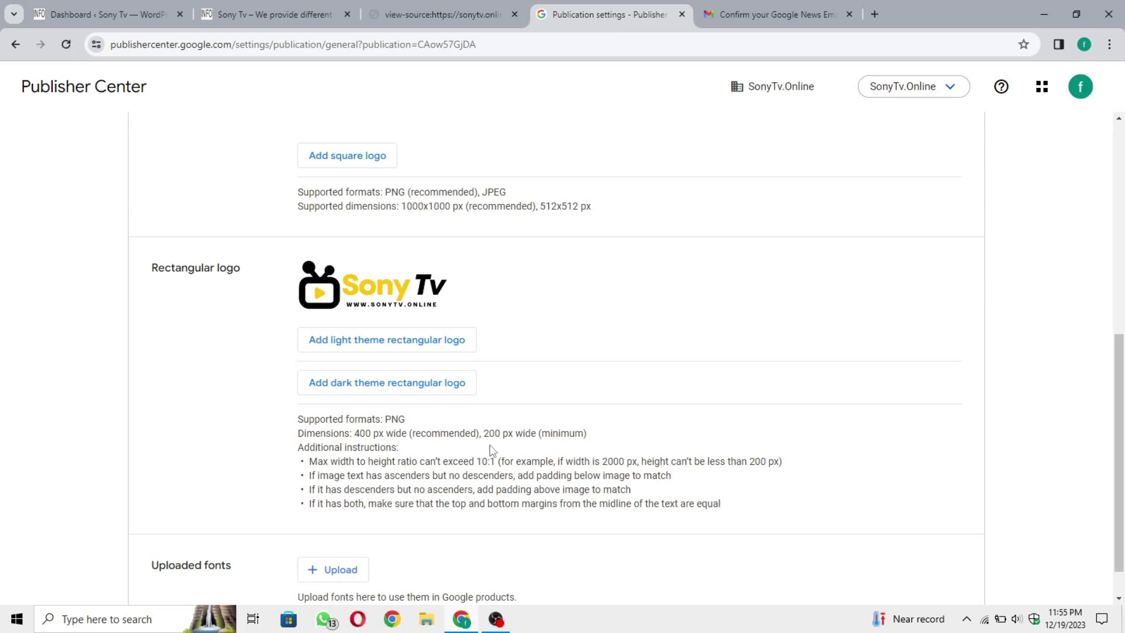
- Check the recommended 400 px width and upload the Sony (1) image from Downloads as the dark theme rectangular logo
drag(355, 433, 388, 435)
click(408, 434)
click(424, 394)
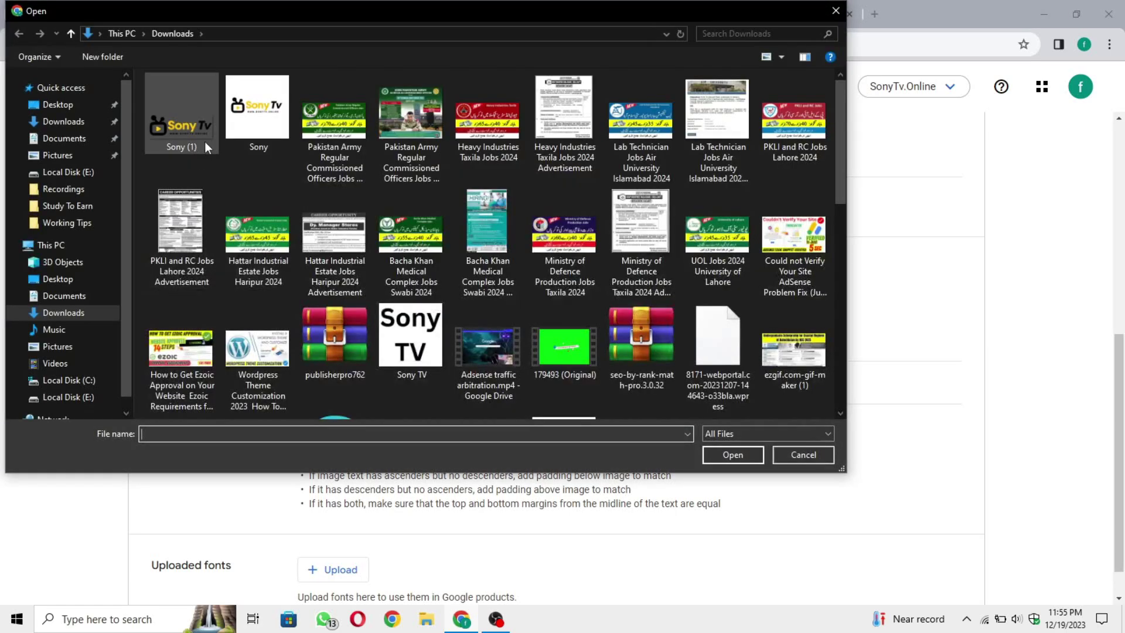
double_click(336, 203)
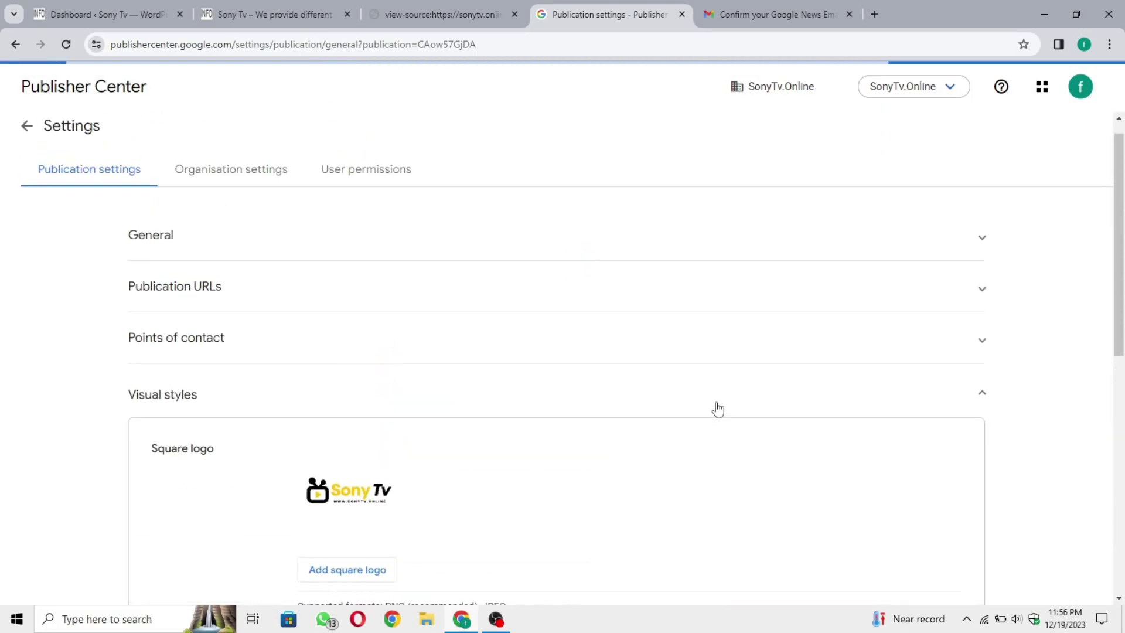
scroll(703, 400, down, 3)
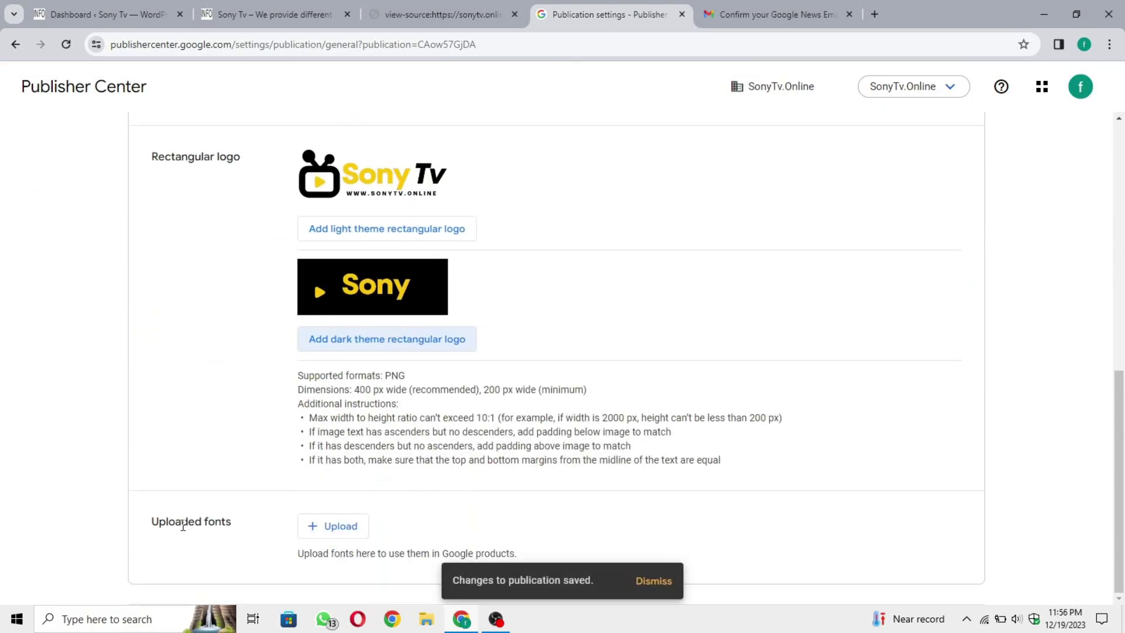
drag(146, 526, 237, 533)
click(326, 530)
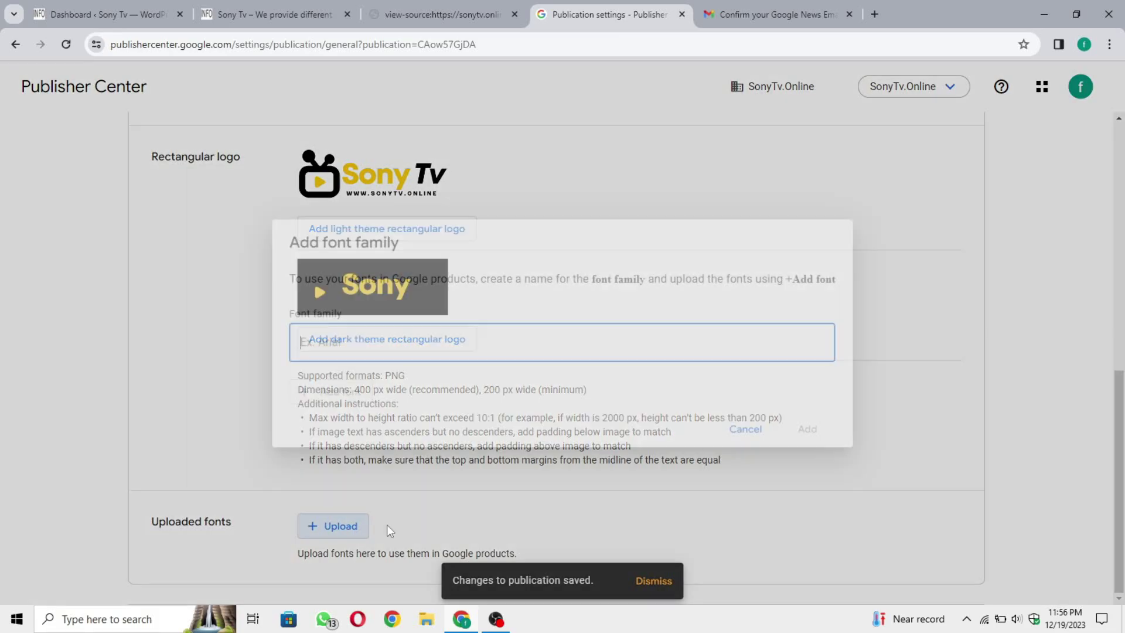
text(A)
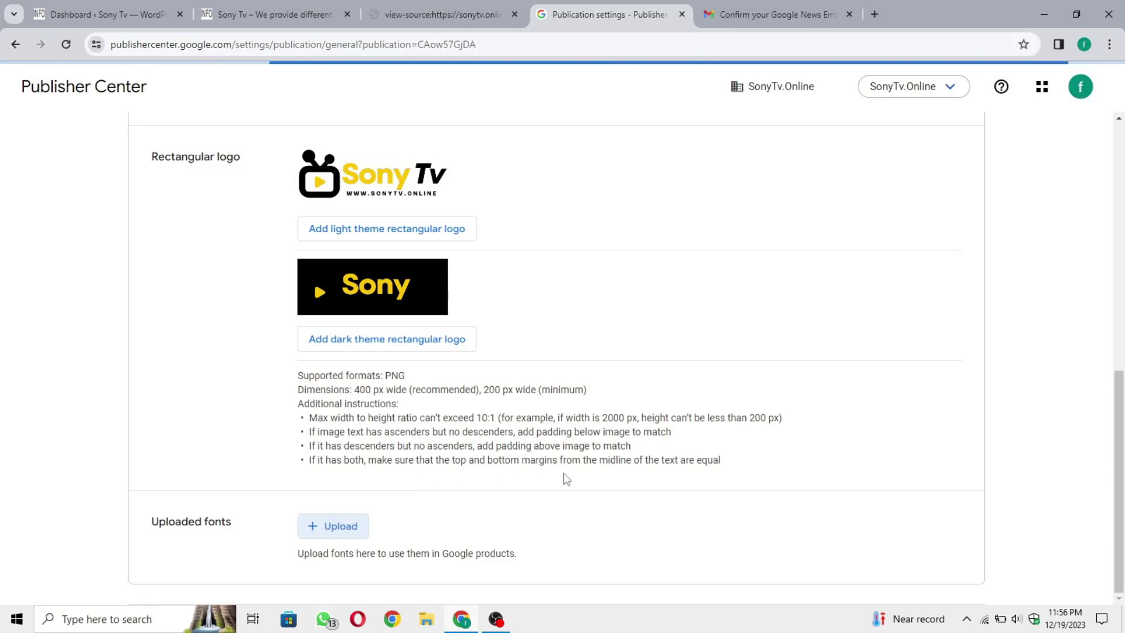
- Review the uploaded square and rectangular logos and compare them with the header logo on the sonytv.online homepage
scroll(597, 488, down, 2)
scroll(867, 478, up, 8)
scroll(568, 340, down, 3)
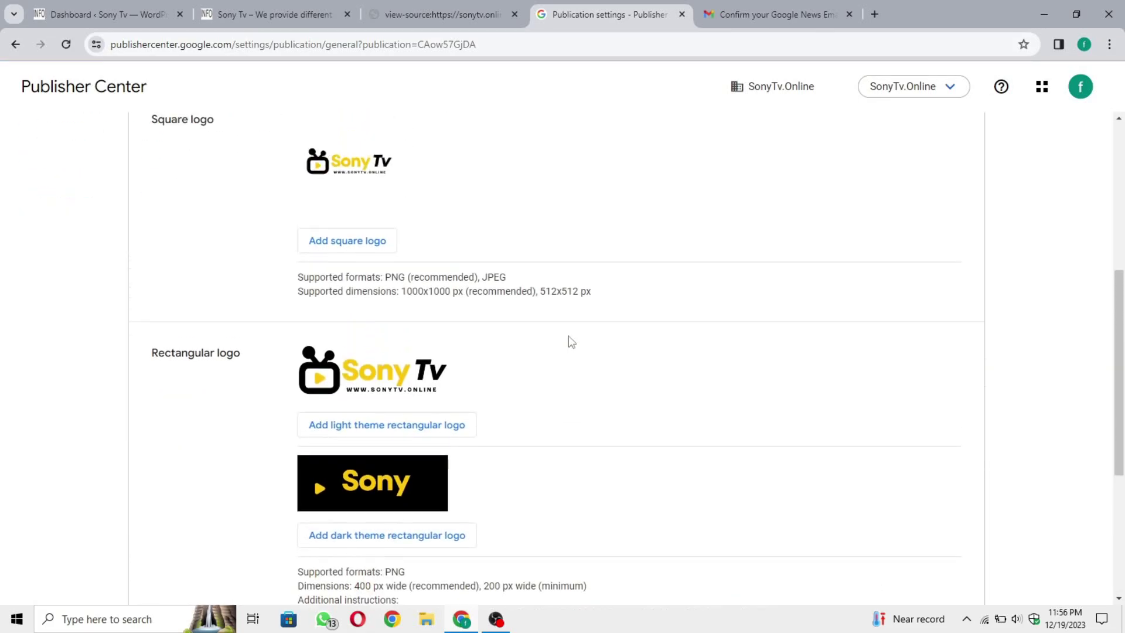
scroll(540, 342, up, 1)
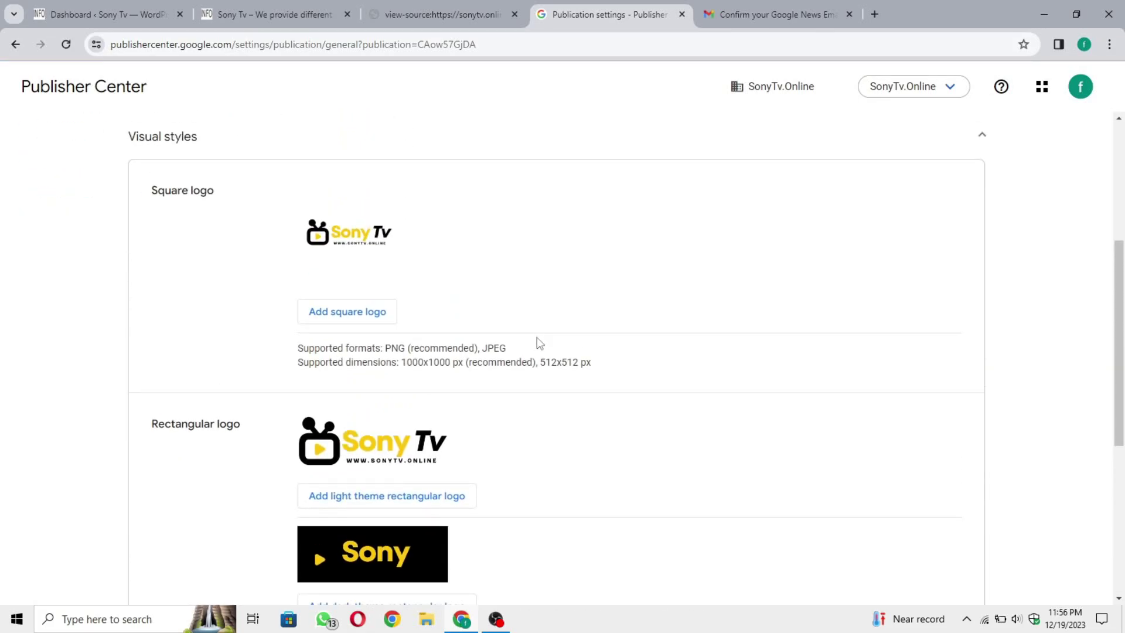
scroll(644, 404, down, 1)
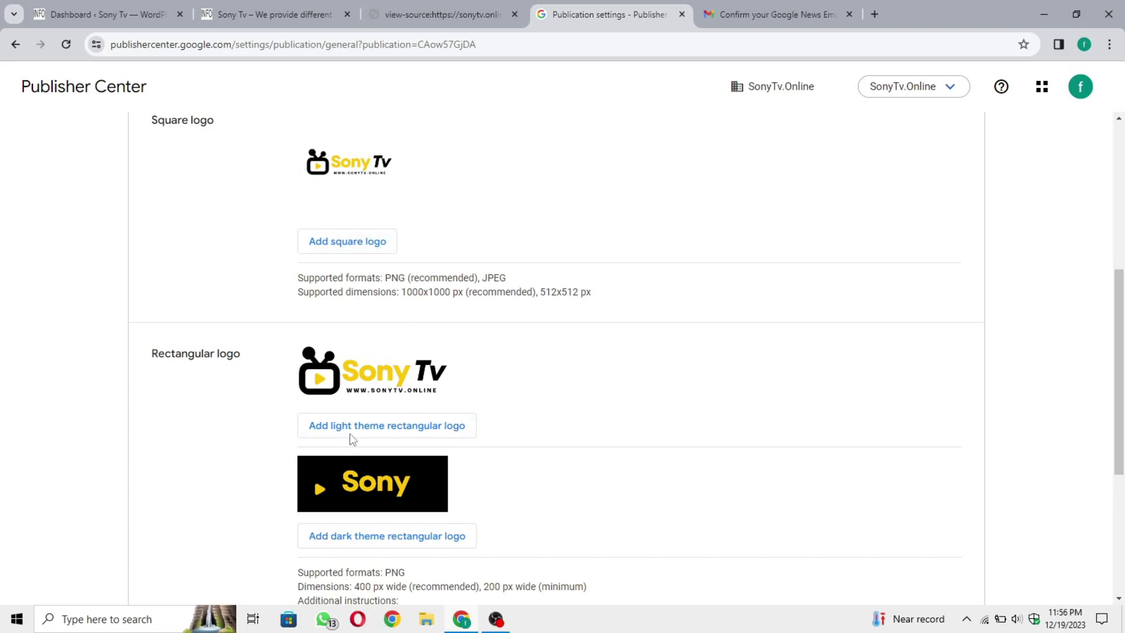
click(244, 8)
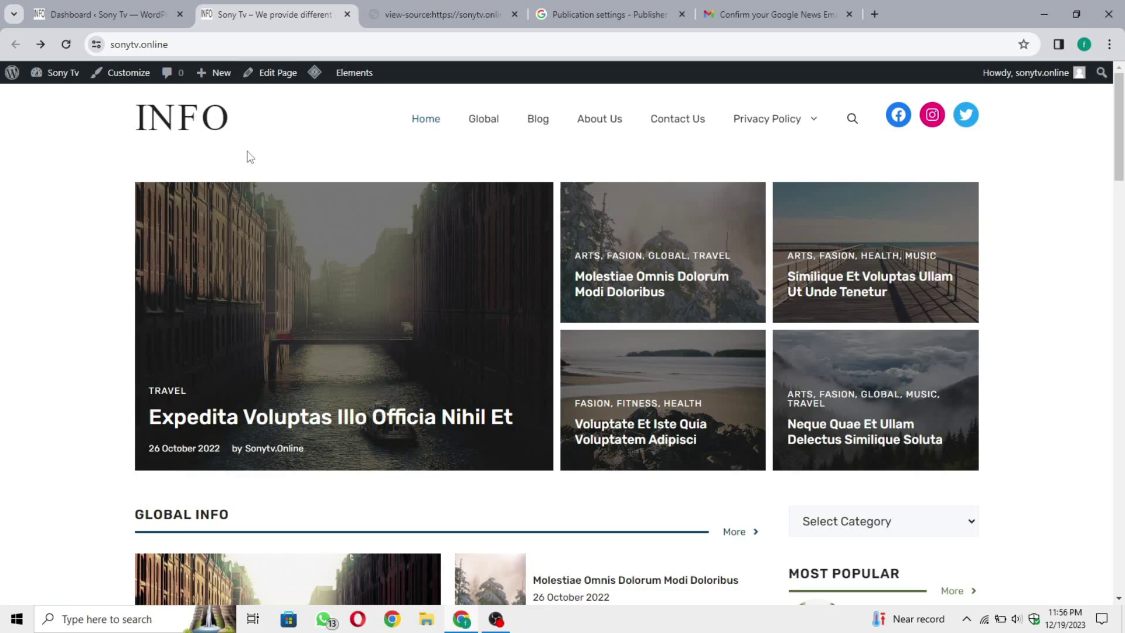
- Open the site identity settings of the theme customizer from the WordPress dashboard
click(56, 2)
mouse_move(59, 319)
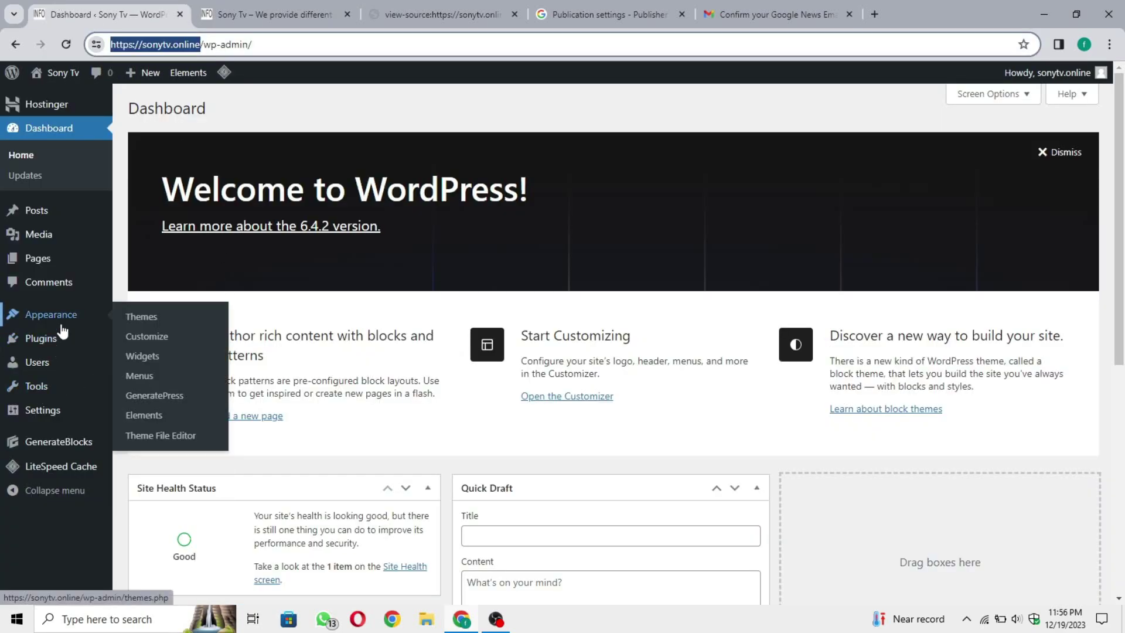
click(154, 336)
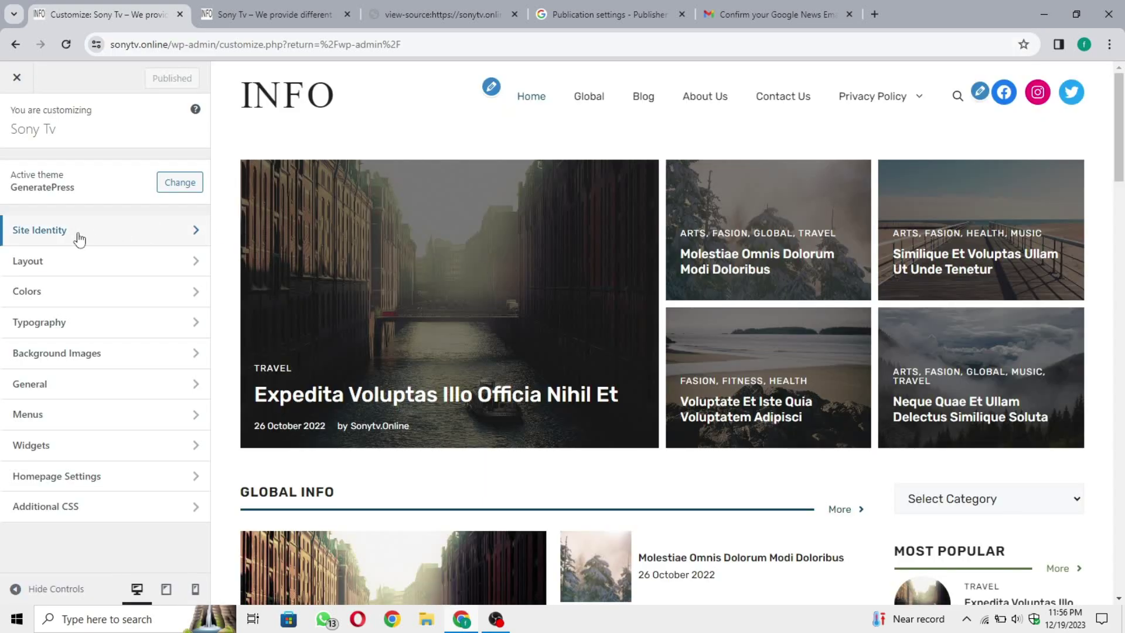
click(106, 241)
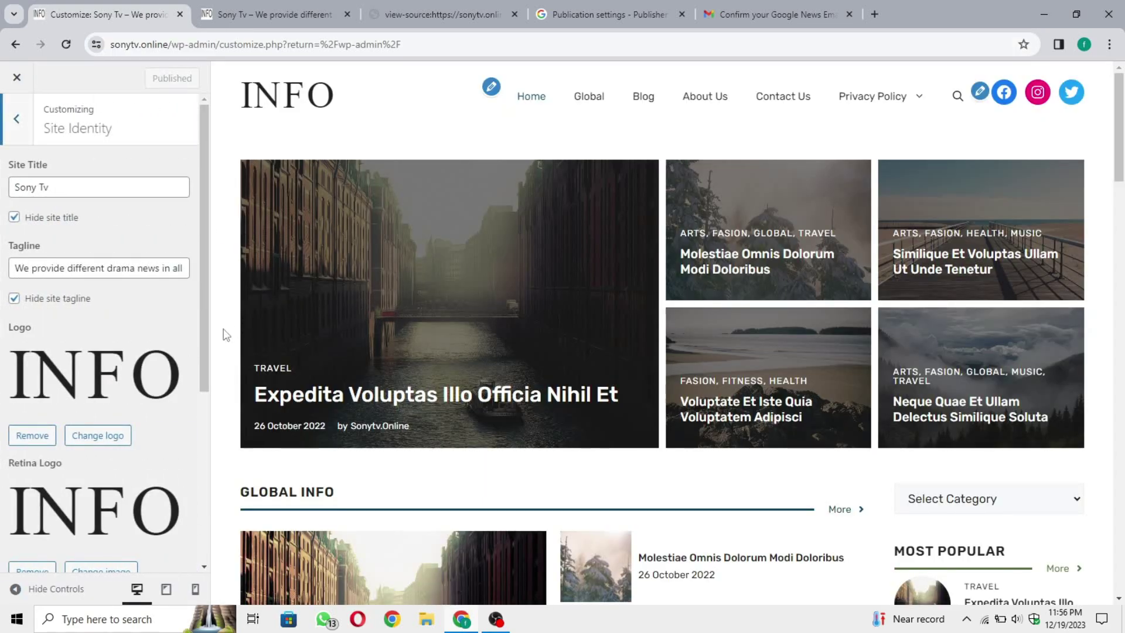
- Remove the existing INFO images from the site logo and the retina logo
scroll(76, 334, down, 1)
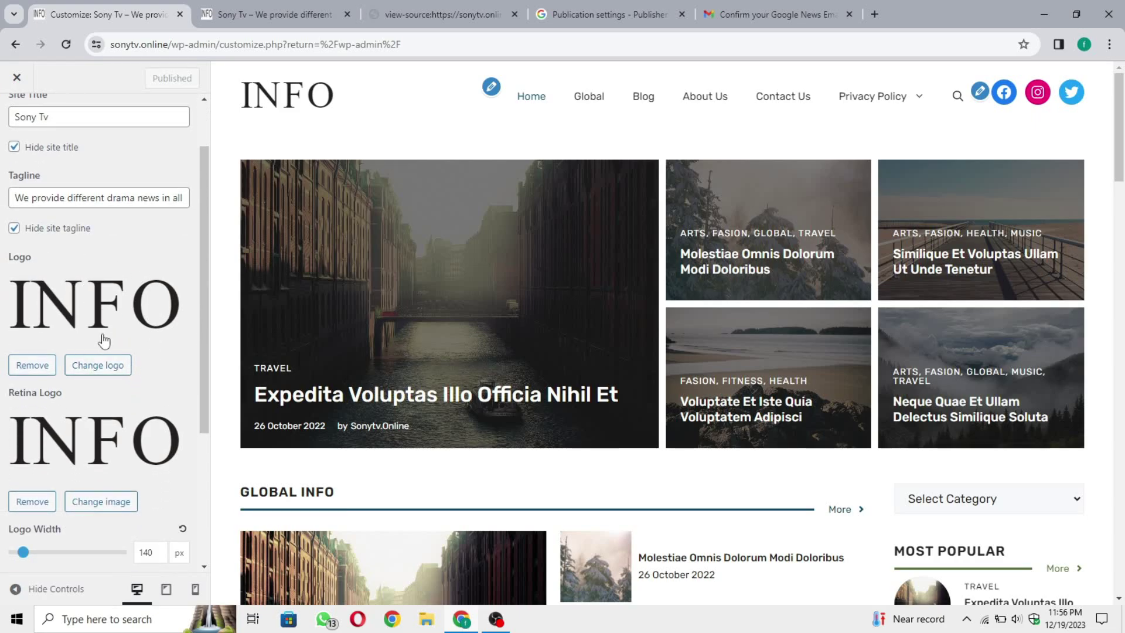
click(32, 365)
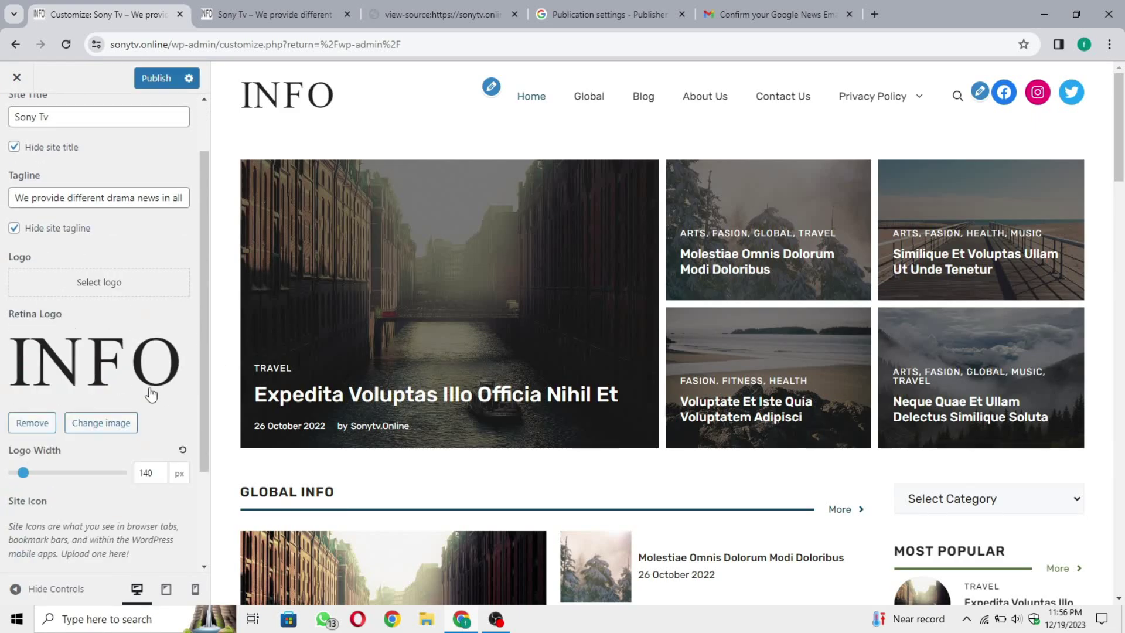
click(32, 421)
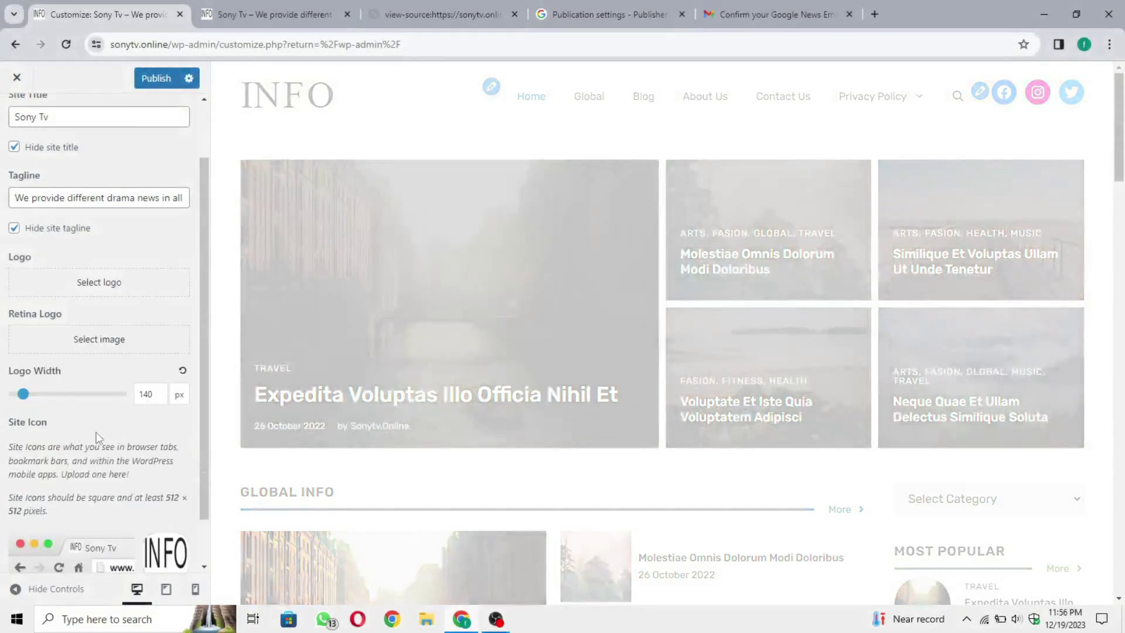
- Upload the Sony (1) image from Downloads and set it as the site logo without cropping
click(124, 286)
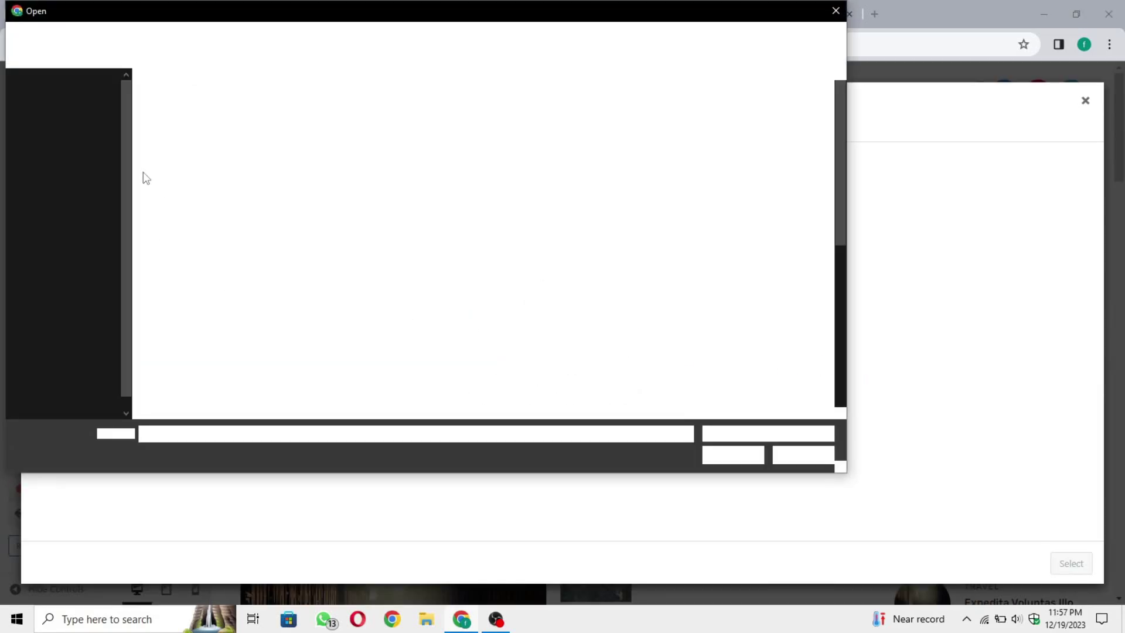
double_click(187, 111)
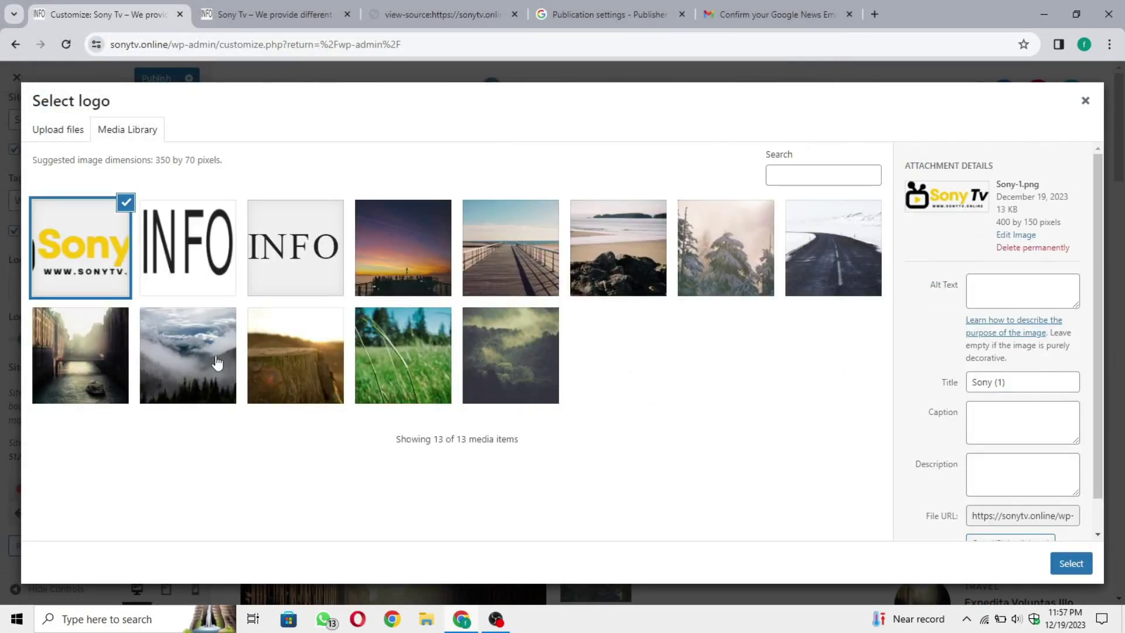
click(1072, 563)
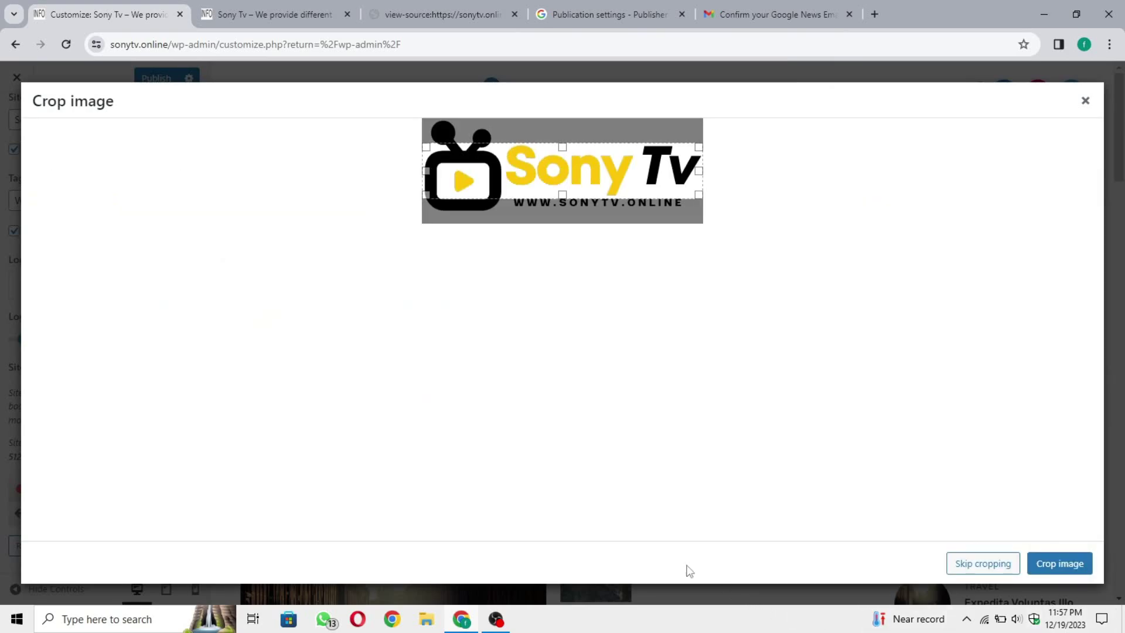
click(983, 564)
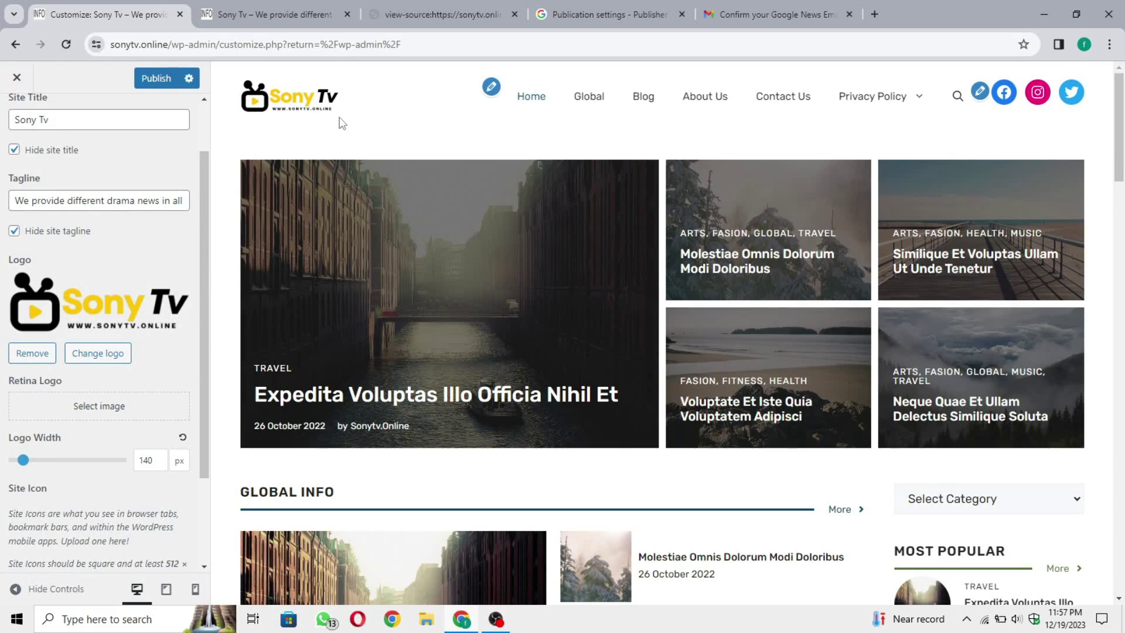
- Set the first Sony Tv image in the media library as the retina logo
click(138, 407)
click(121, 223)
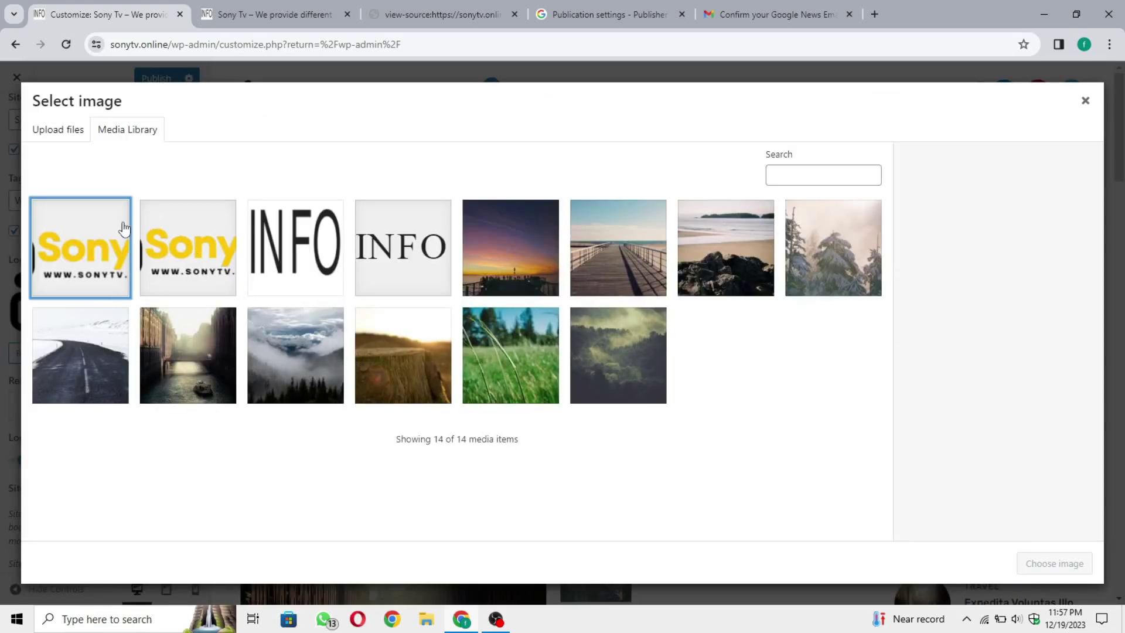
click(1054, 563)
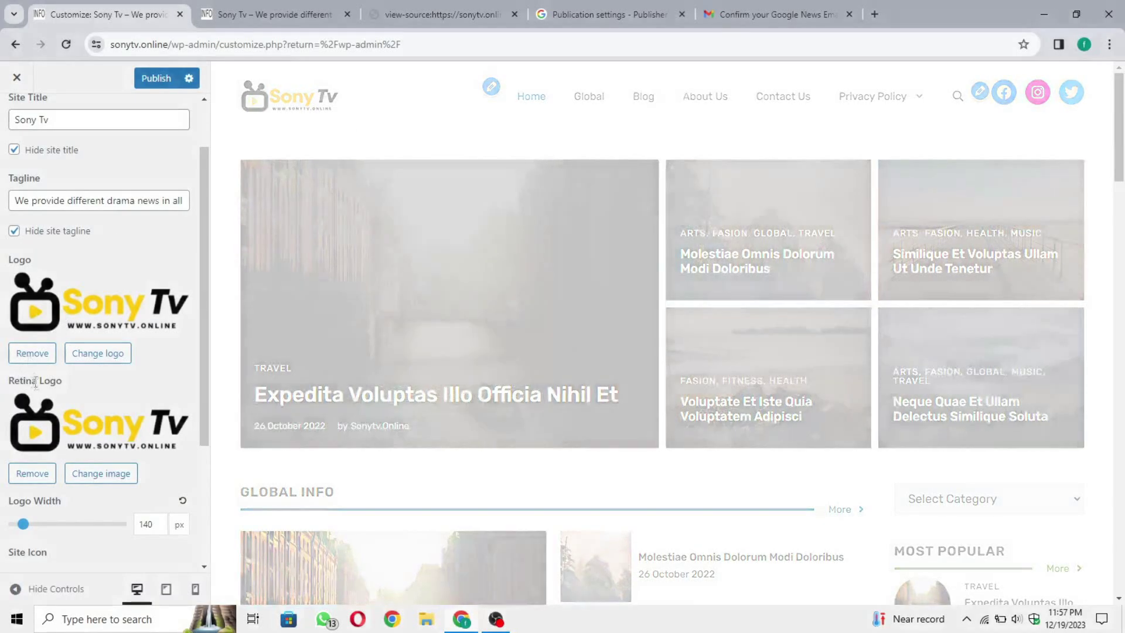
drag(8, 381, 64, 383)
click(66, 382)
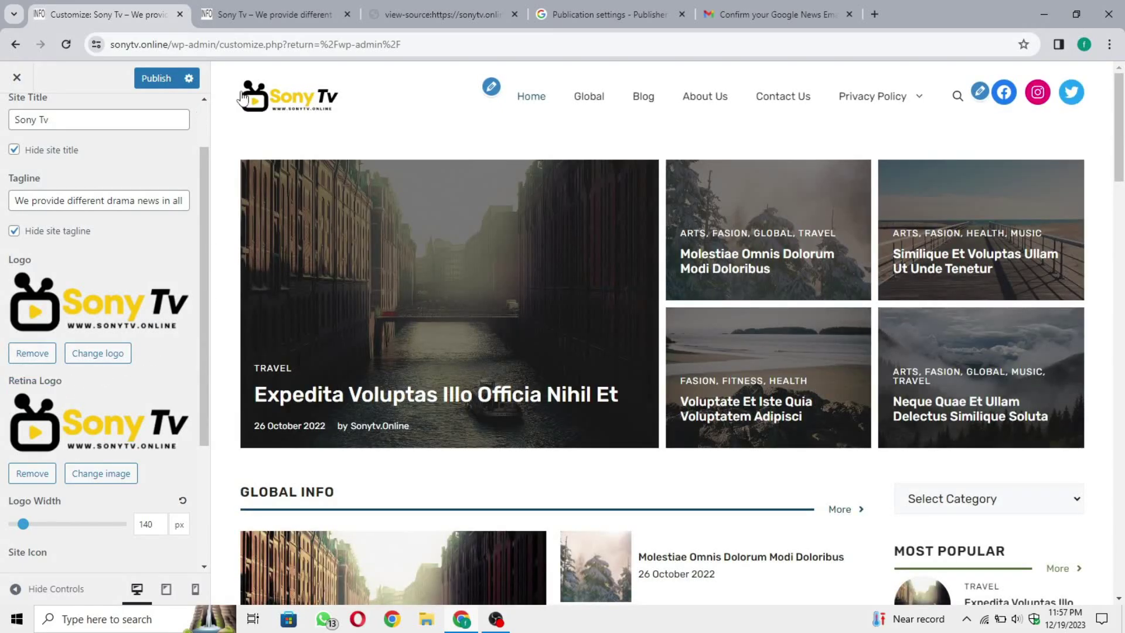
- Publish the site identity changes and leave the site identity section
scroll(130, 451, down, 2)
scroll(130, 451, up, 3)
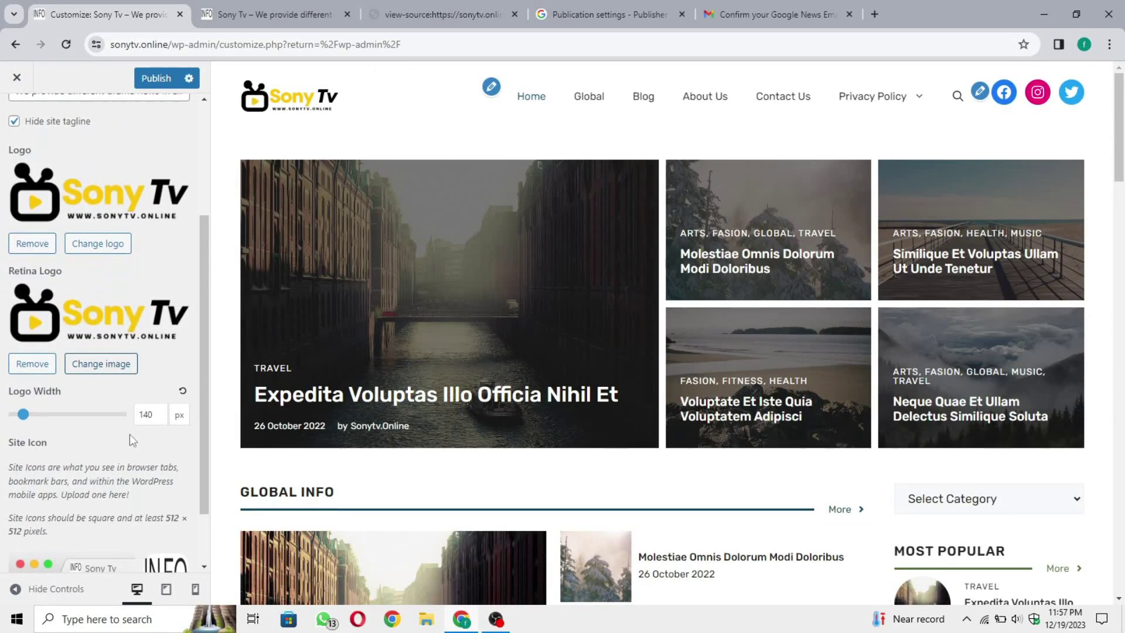
click(156, 78)
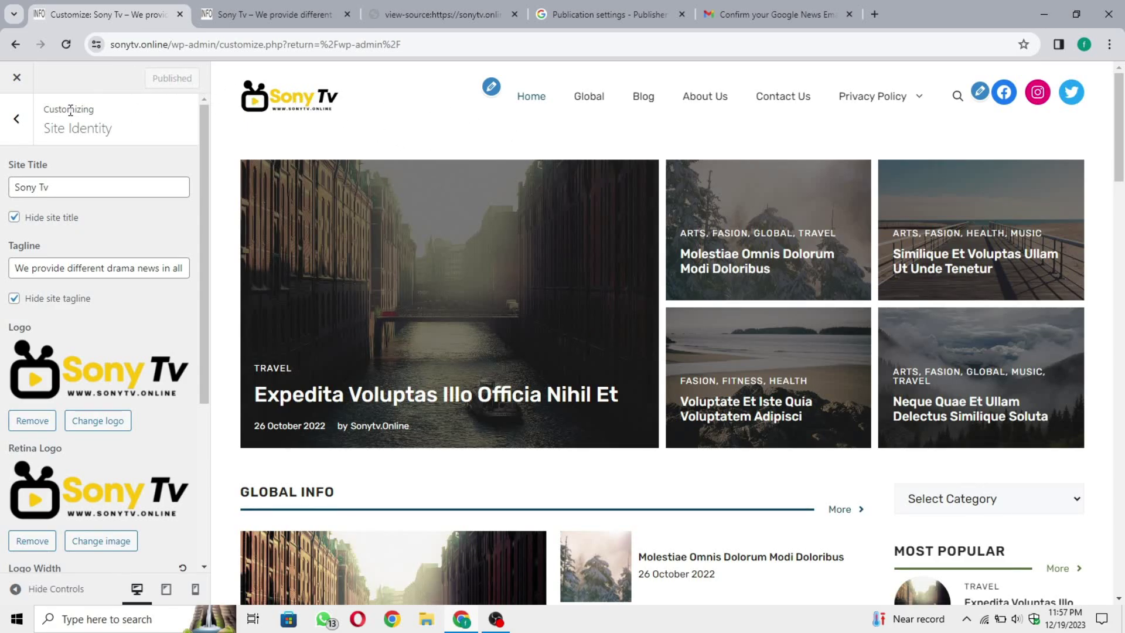
click(21, 124)
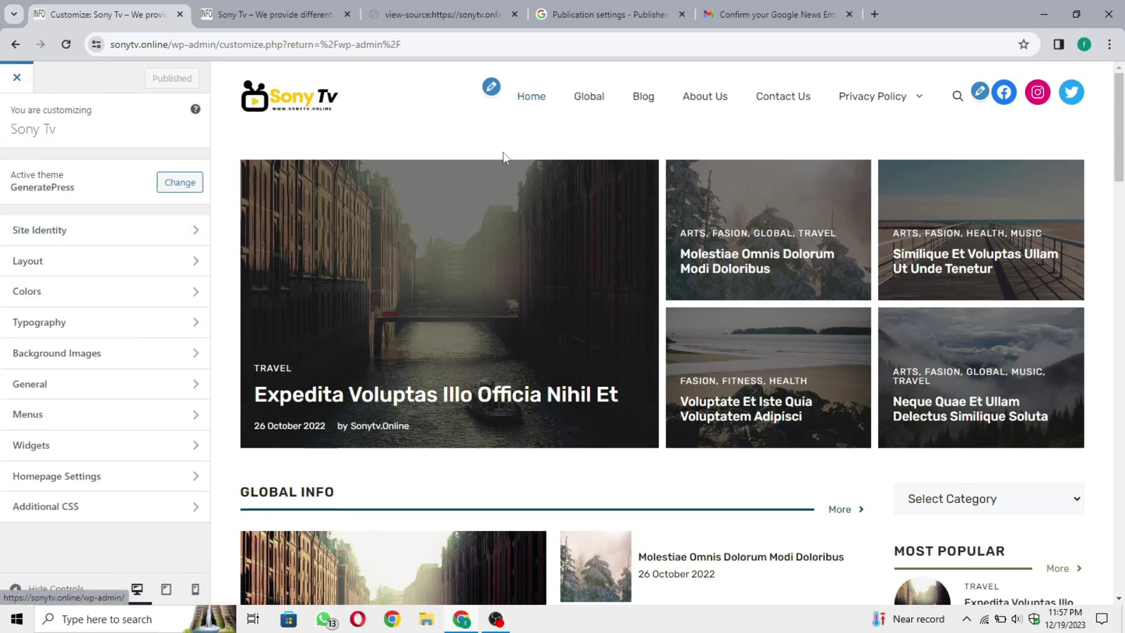
- Close the customizer and reload the sonytv.online homepage to check its header logo
click(17, 77)
key(ctrl+Tab)
click(66, 44)
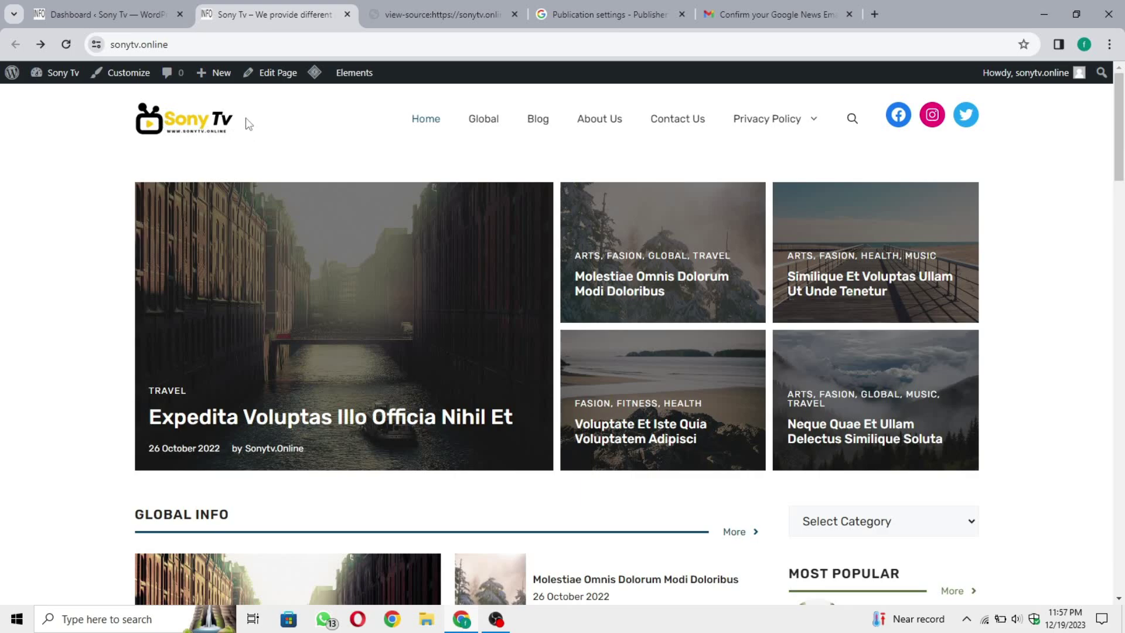
- Return to the Publisher Center publication settings and review the square and rectangular logos in the visual styles
click(445, 14)
click(609, 14)
scroll(315, 357, up, 3)
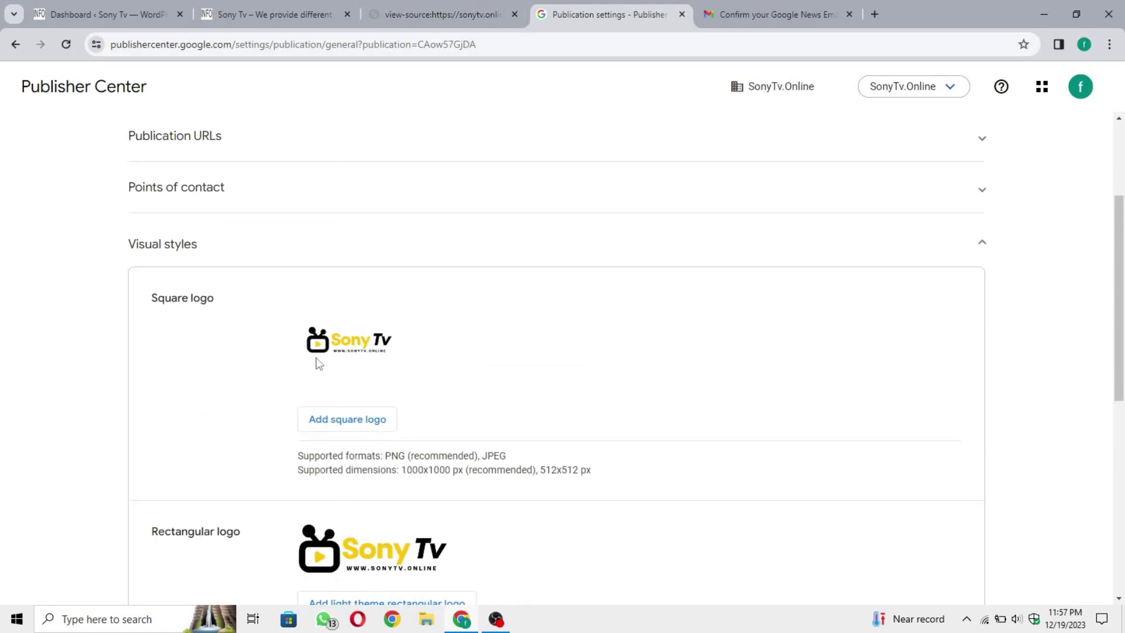
scroll(233, 392, up, 2)
scroll(409, 419, down, 3)
scroll(387, 392, down, 4)
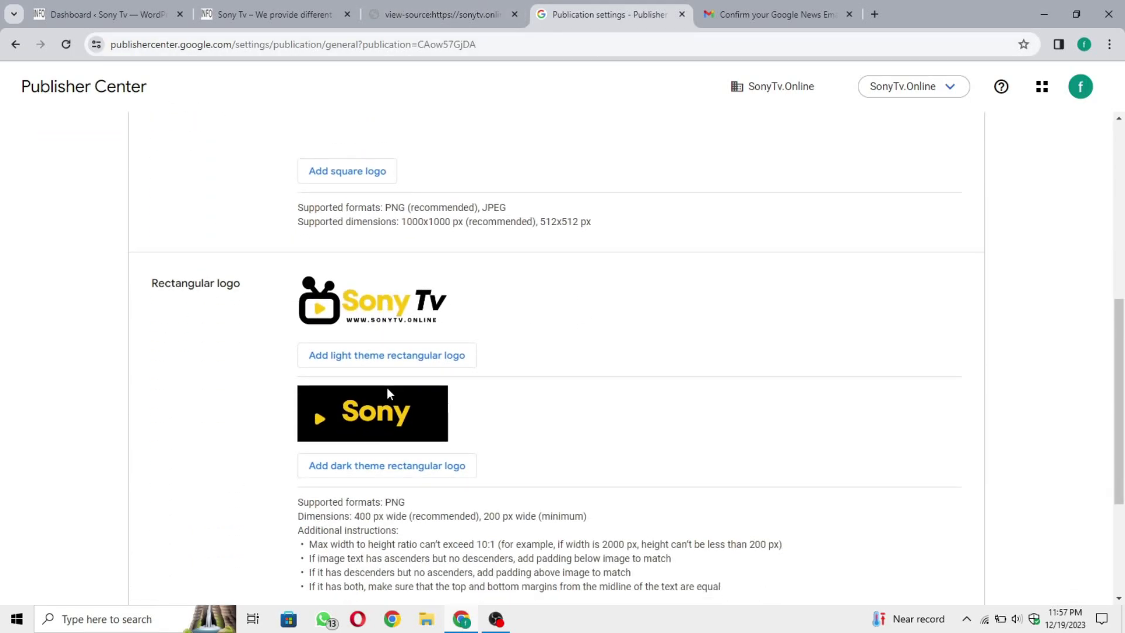
scroll(512, 475, up, 3)
scroll(503, 449, down, 1)
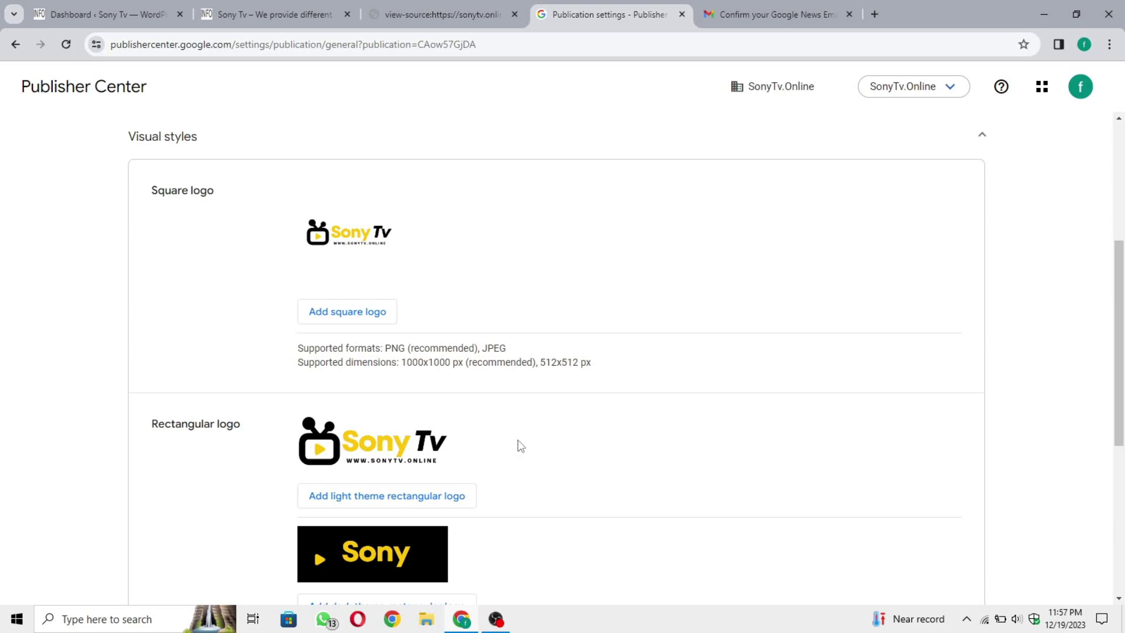
- View the organisation settings and return to the Publisher Center product overview
scroll(274, 331, up, 4)
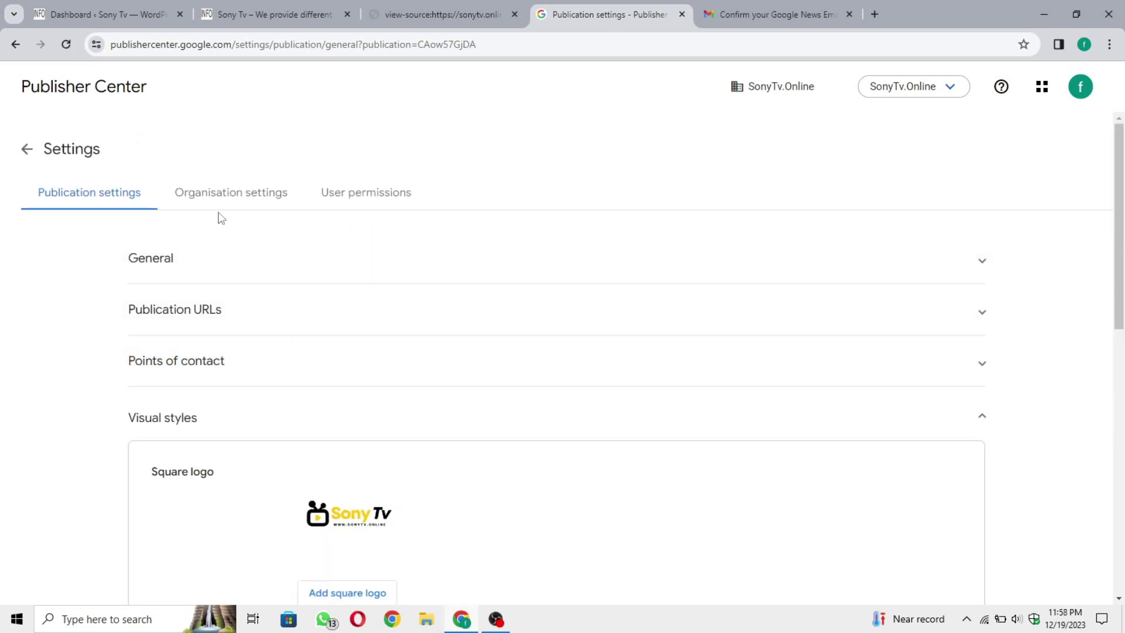
click(280, 205)
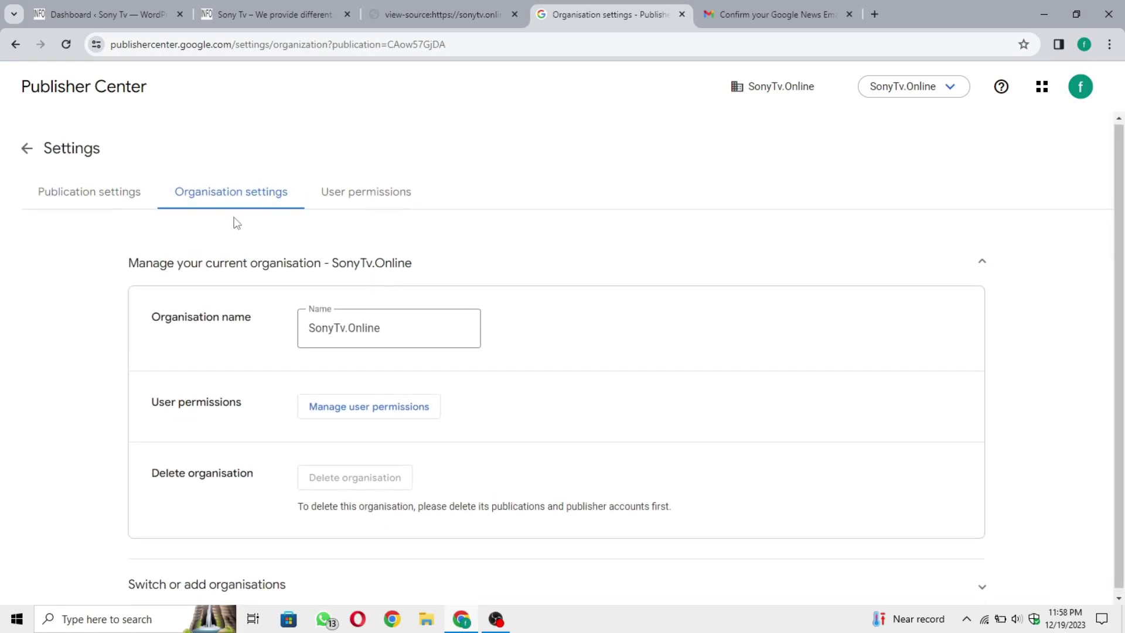
click(26, 142)
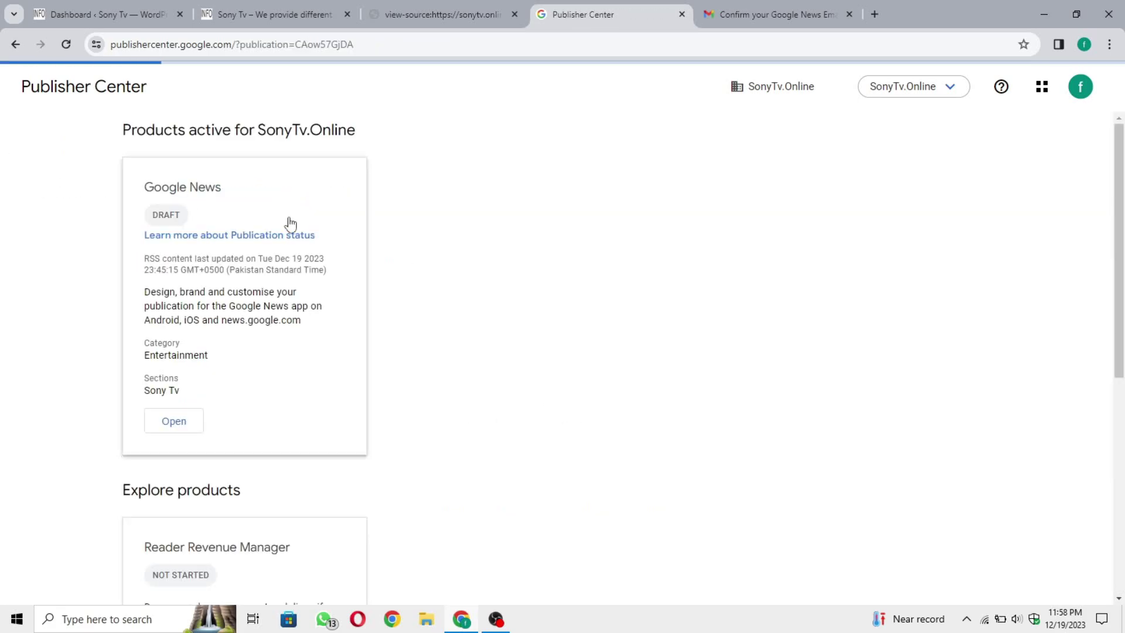
- Open the Google News product for SonyTv.Online and examine its publication status, sections and preview
click(180, 432)
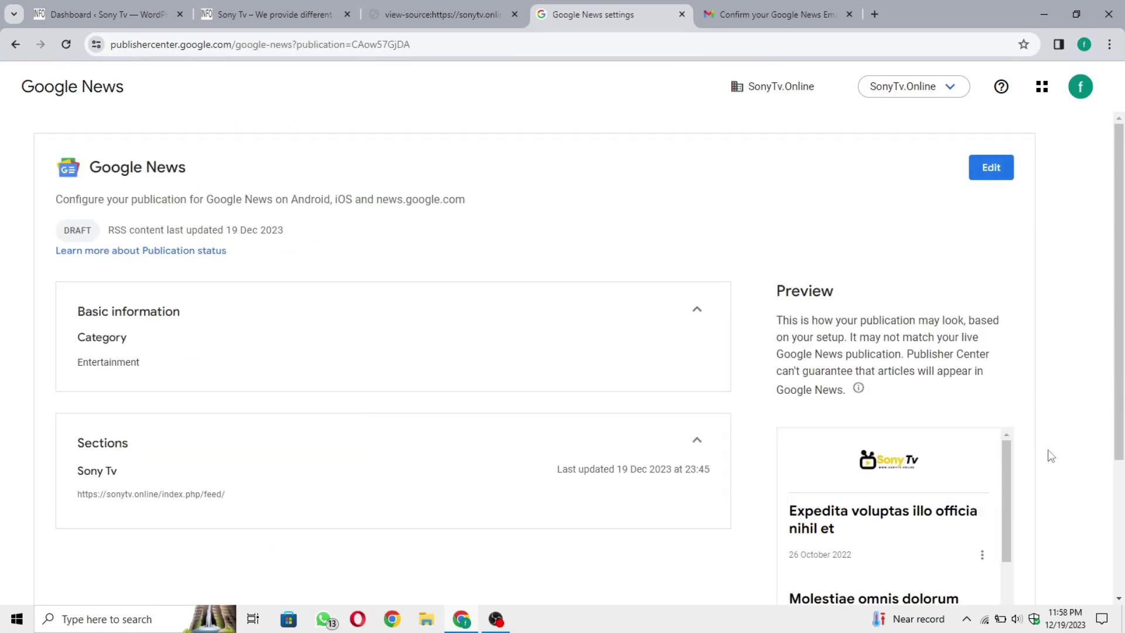
scroll(994, 405, down, 3)
drag(1002, 286, 1037, 296)
scroll(1049, 323, up, 4)
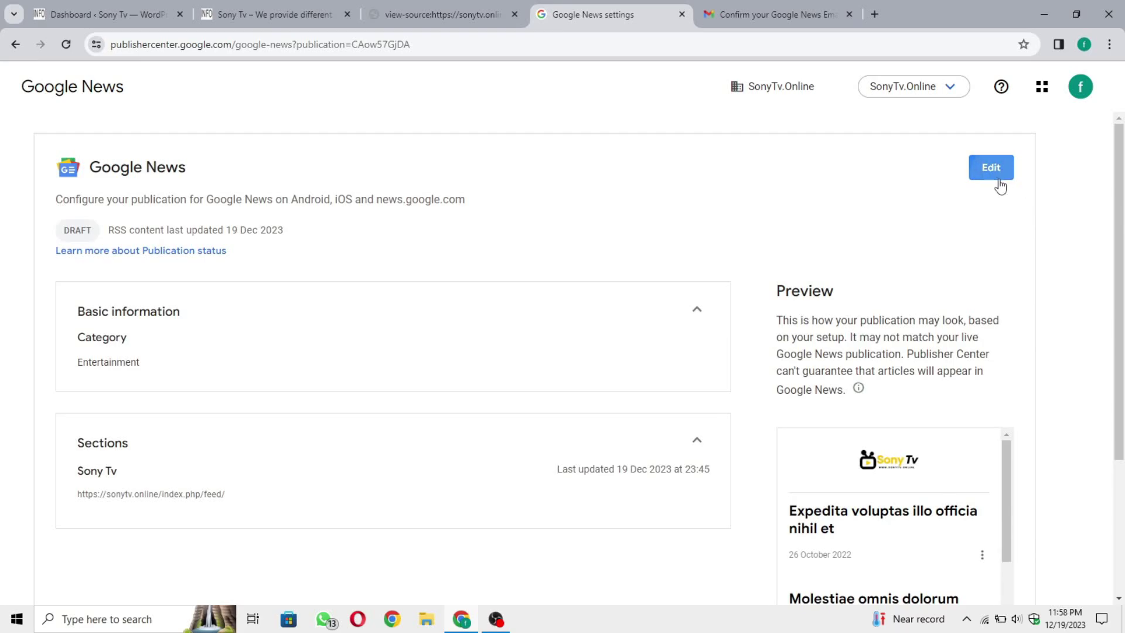
- Open the Google News settings for editing and review the publication category and distribution options
click(996, 177)
scroll(296, 434, down, 3)
scroll(397, 472, up, 3)
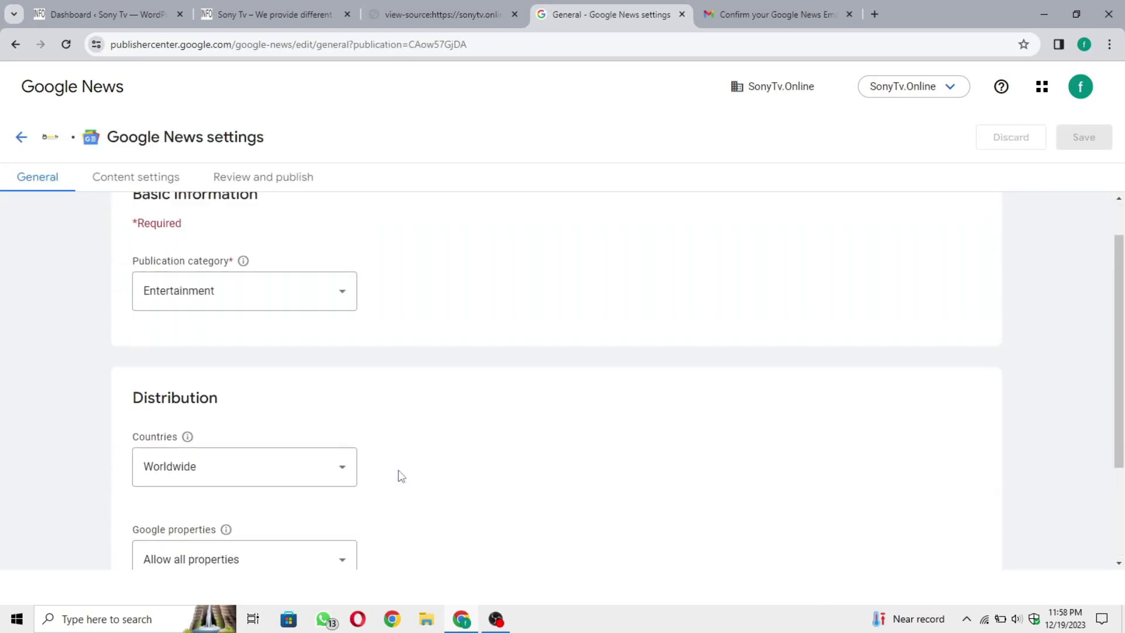
- Expand the article list of the Sony Tv feed section in the Google News content settings and refresh the section
click(148, 189)
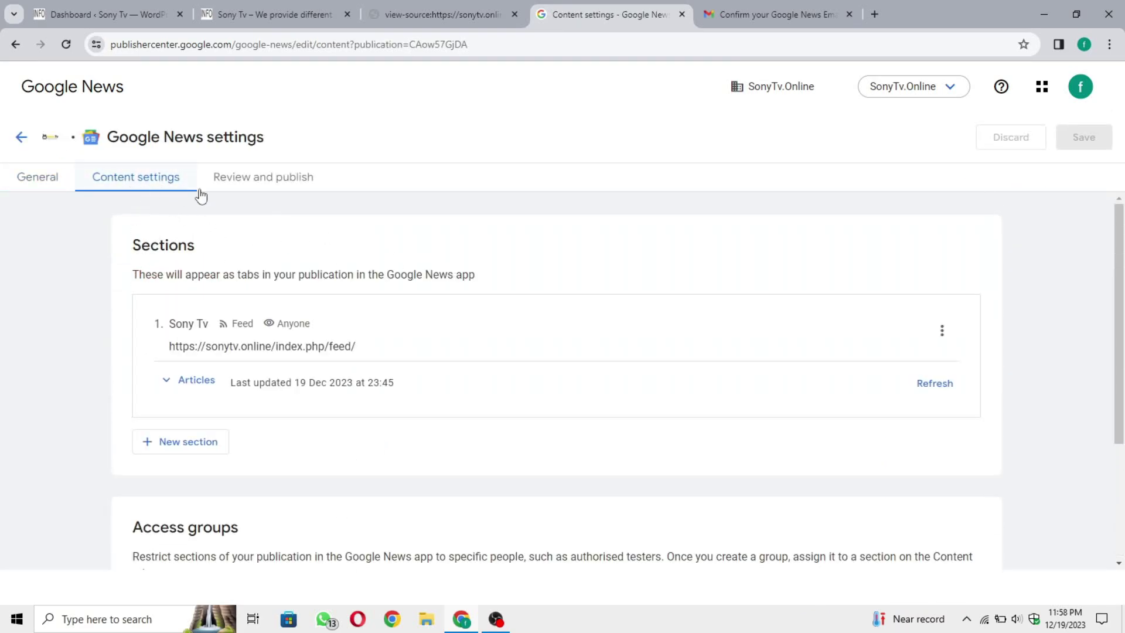
scroll(417, 395, down, 1)
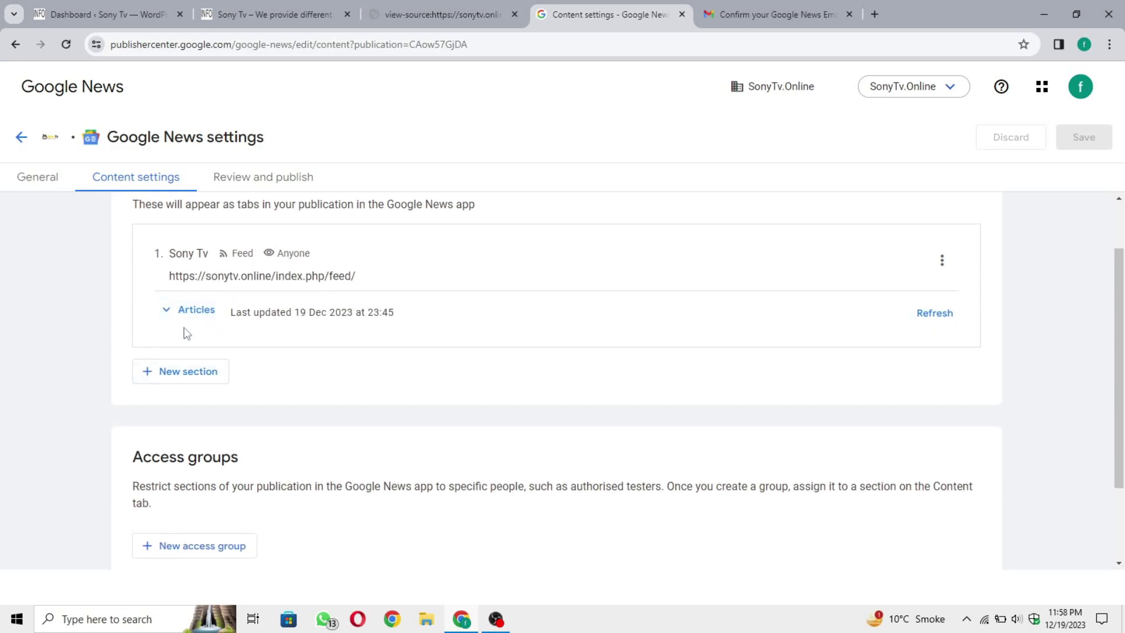
click(188, 309)
scroll(645, 404, down, 5)
scroll(432, 384, up, 5)
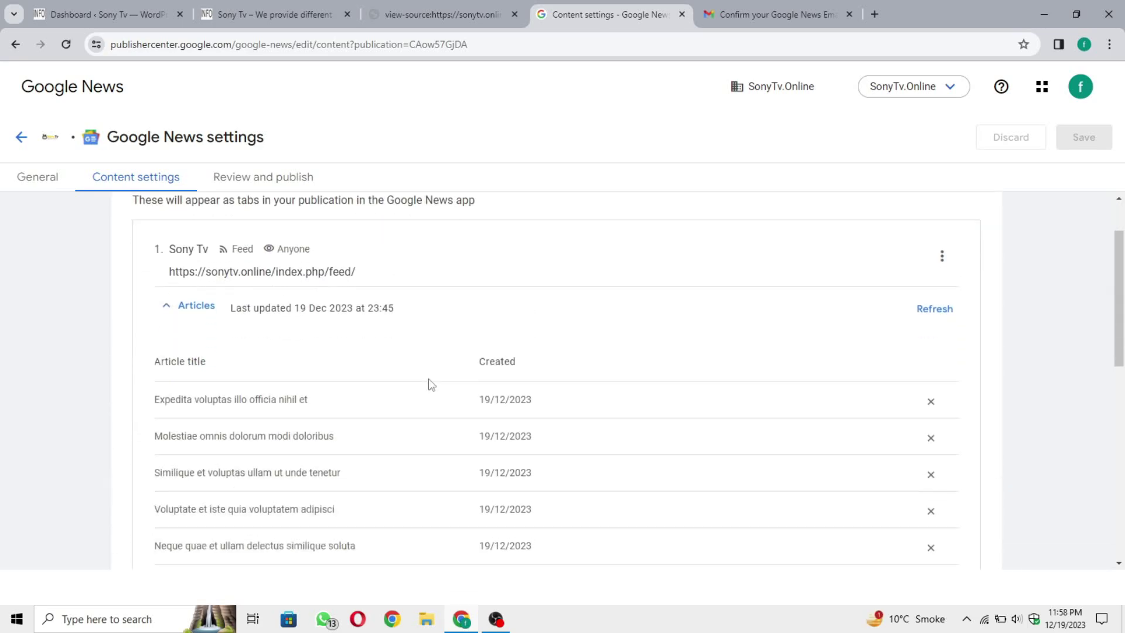
scroll(359, 463, down, 3)
scroll(819, 367, up, 3)
click(935, 313)
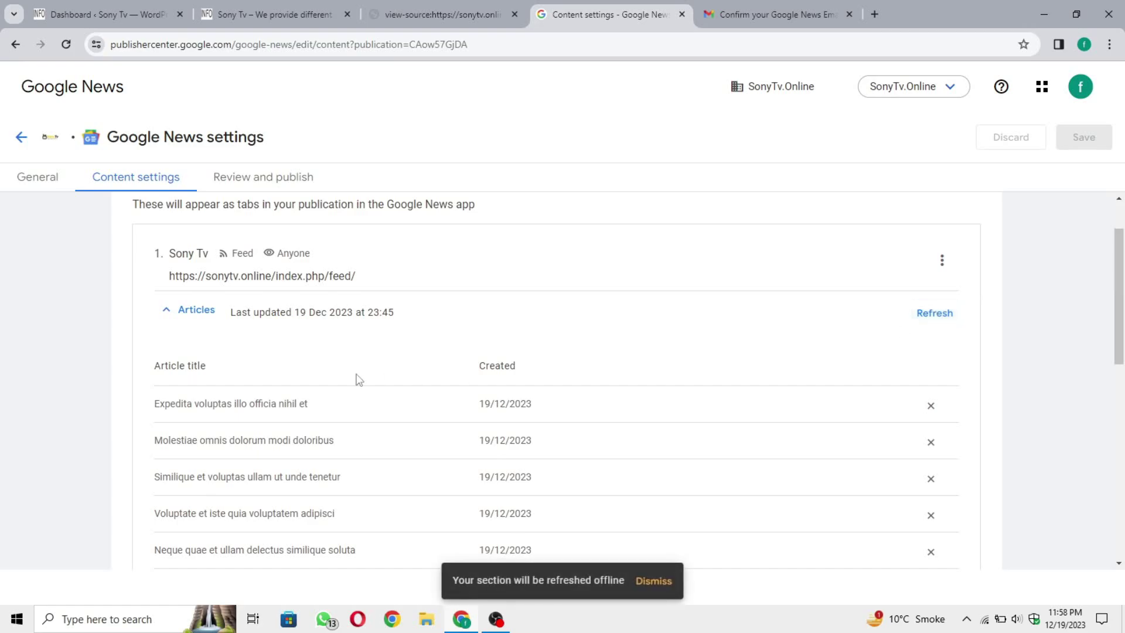
- Look through the article titles and creation dates listed for the Sony Tv feed section
scroll(359, 380, down, 5)
scroll(252, 451, up, 4)
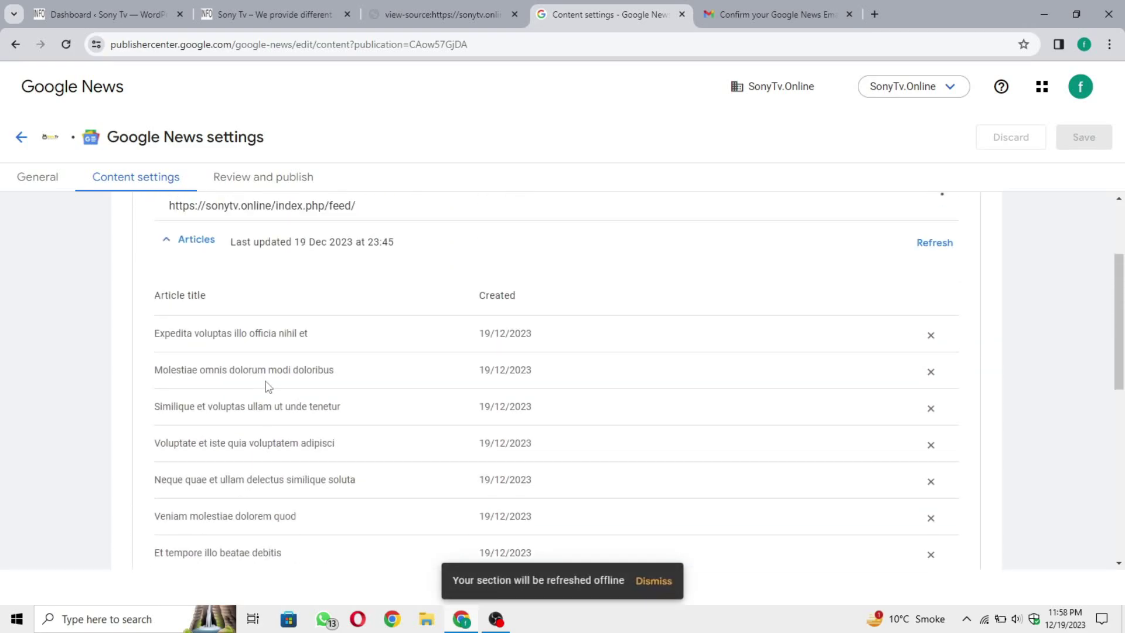
scroll(278, 427, down, 5)
scroll(314, 263, up, 7)
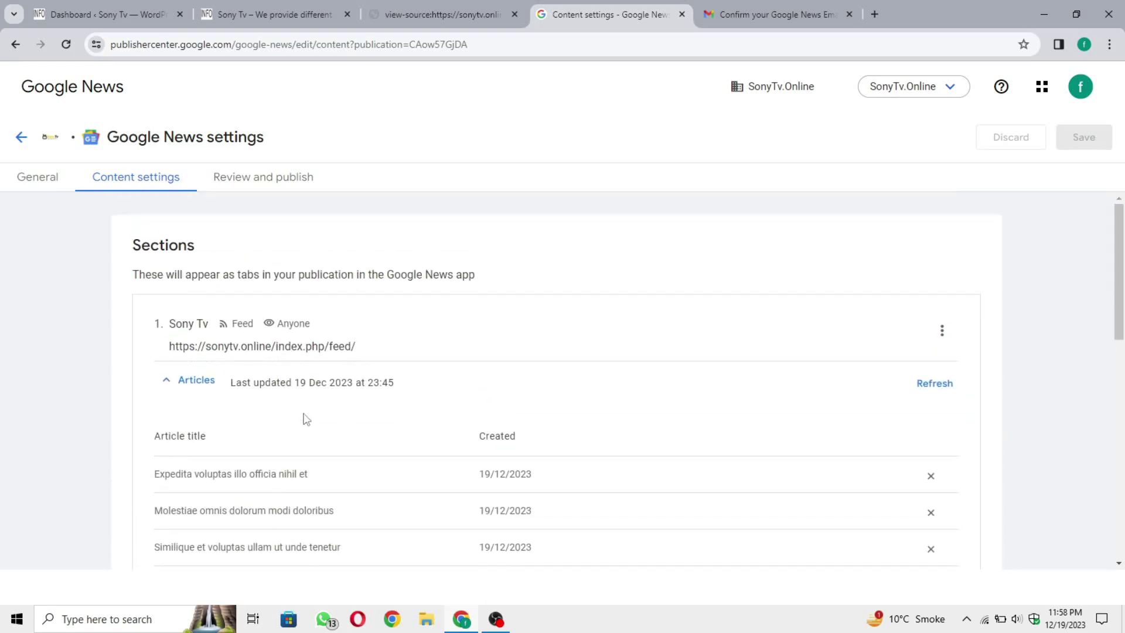
scroll(303, 419, down, 5)
scroll(318, 443, up, 5)
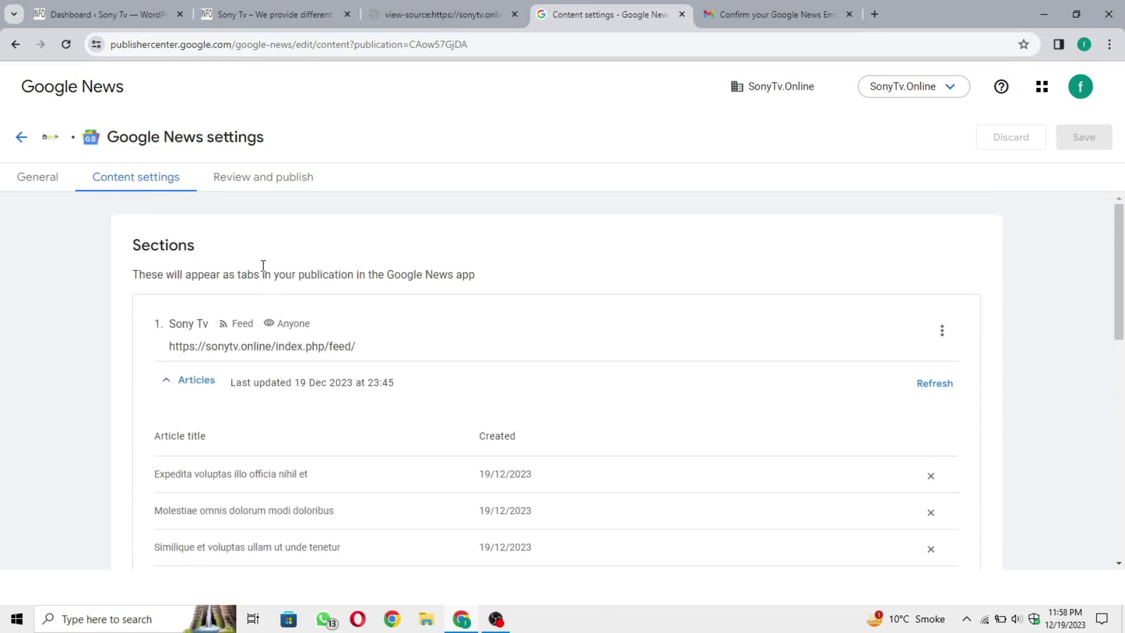
- Examine the review and publish page, including the publishing status, the testing section and the publication preview
click(288, 180)
scroll(726, 385, down, 5)
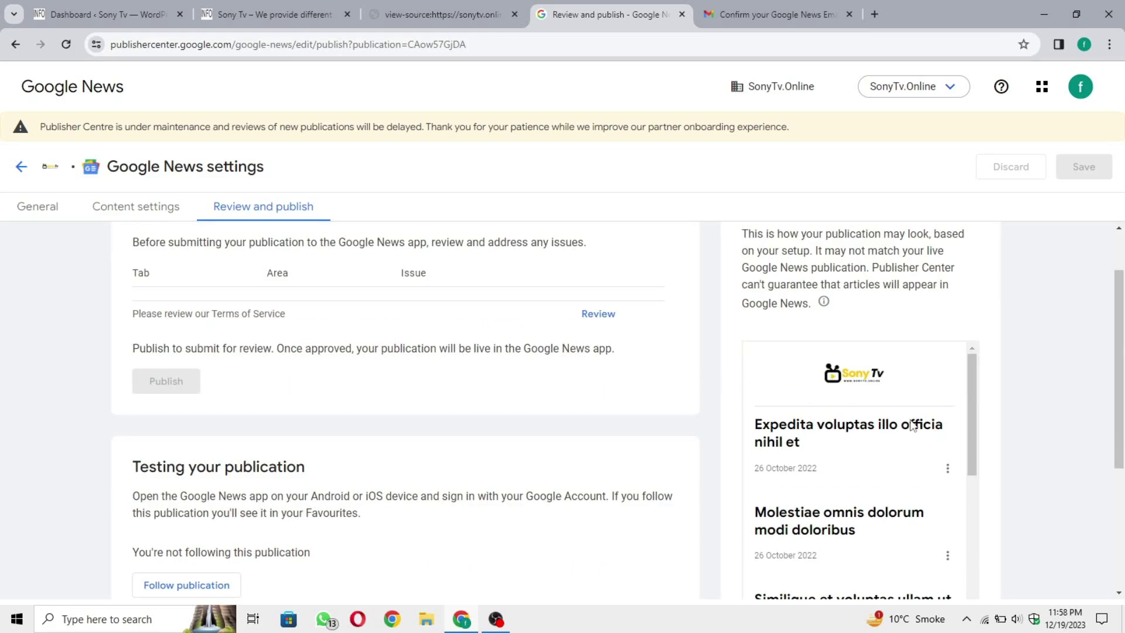
scroll(868, 349, down, 3)
scroll(961, 397, up, 4)
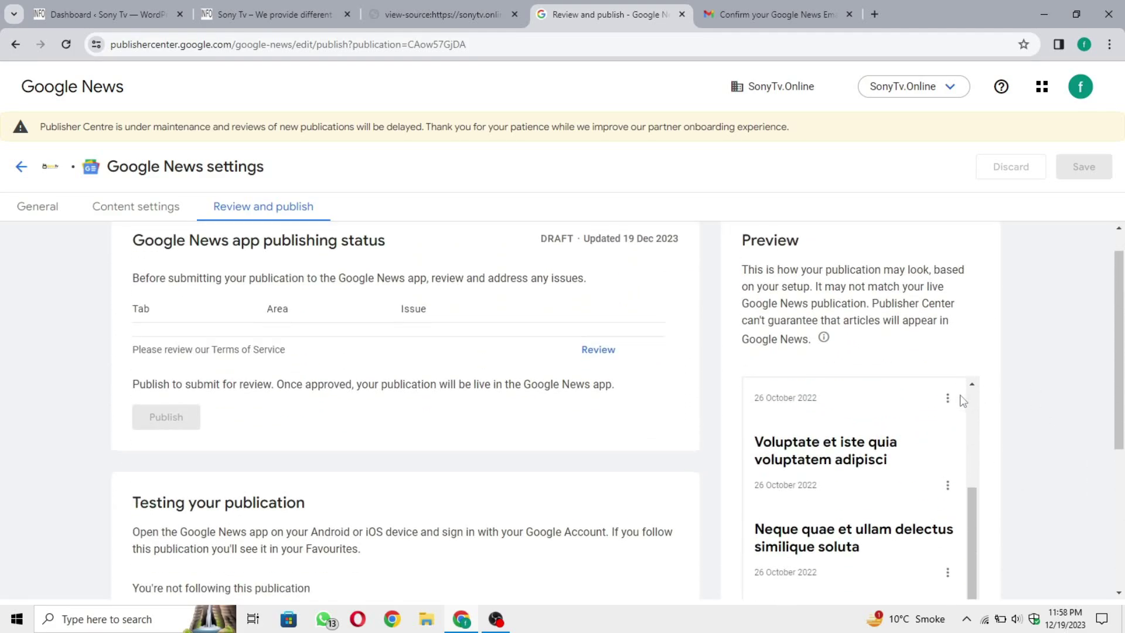
scroll(889, 382, down, 3)
scroll(965, 421, down, 3)
scroll(981, 400, up, 5)
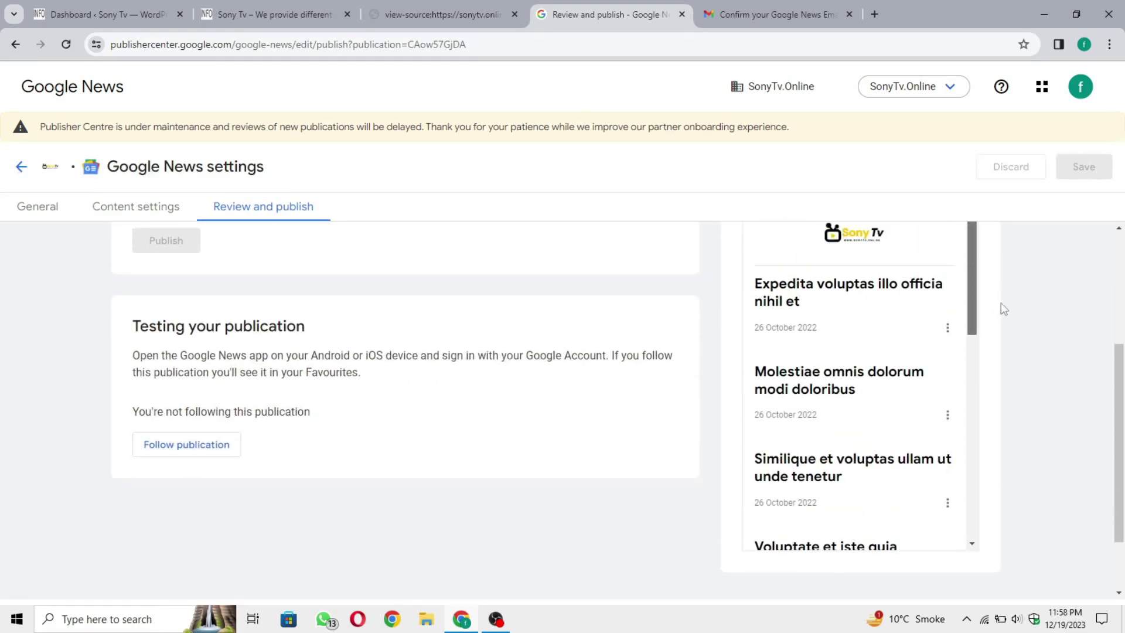
scroll(533, 408, up, 4)
scroll(107, 434, down, 4)
- Follow the publication so it can be tested in the Google News app
drag(111, 340, 316, 338)
click(372, 406)
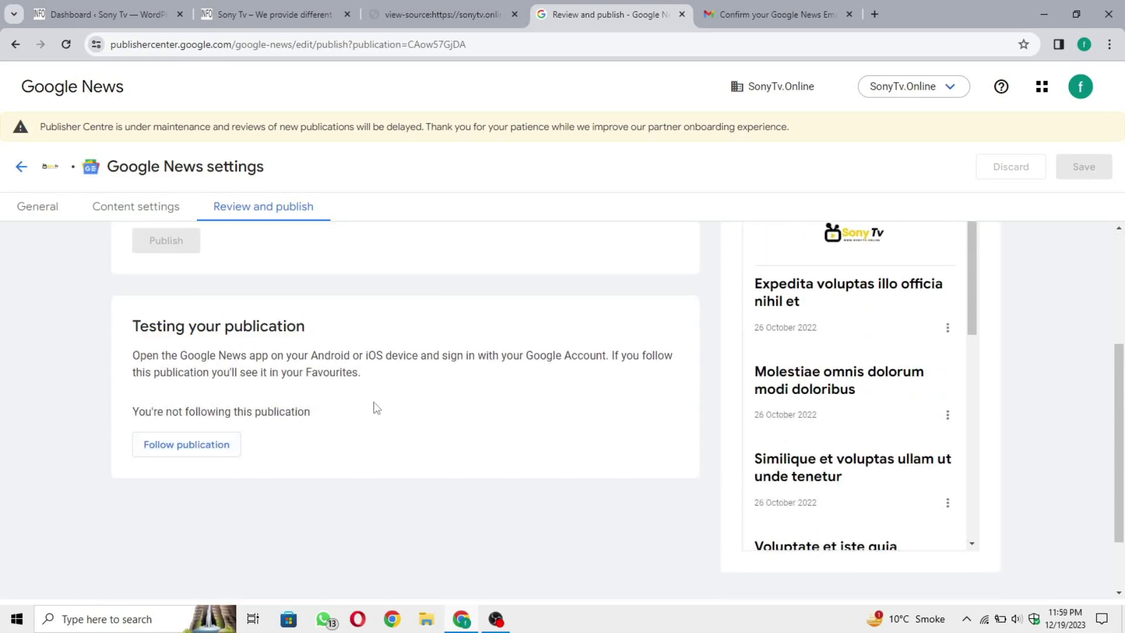
click(188, 444)
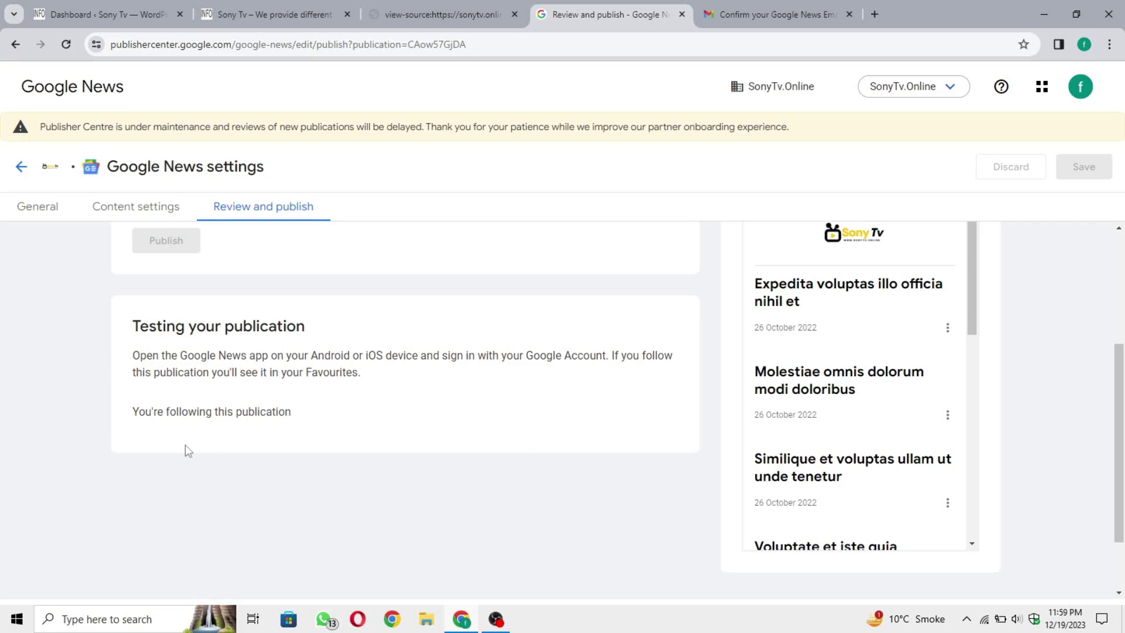
drag(327, 429, 309, 395)
scroll(404, 349, up, 3)
click(348, 399)
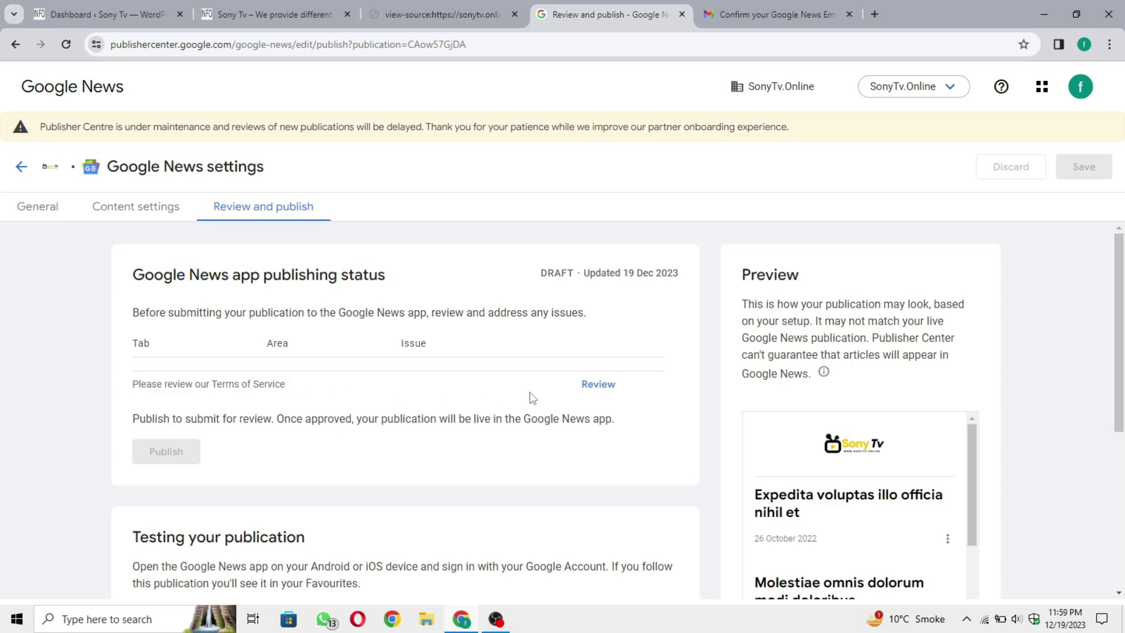
- Open the Terms of Service for review and enter SonyTv.Online as the name
click(607, 392)
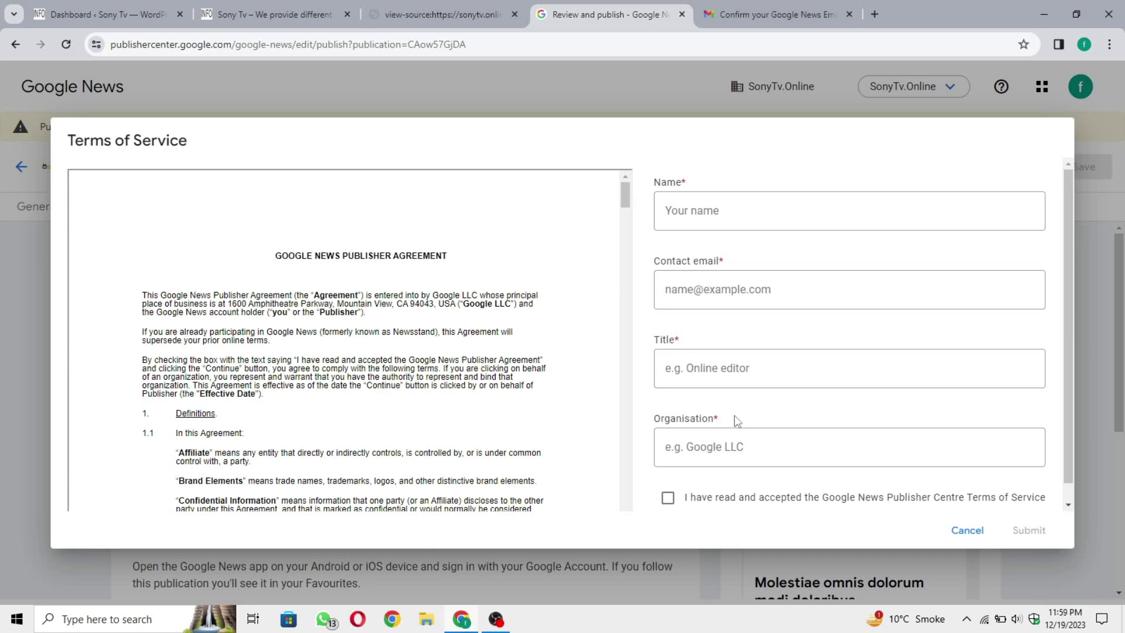
click(723, 214)
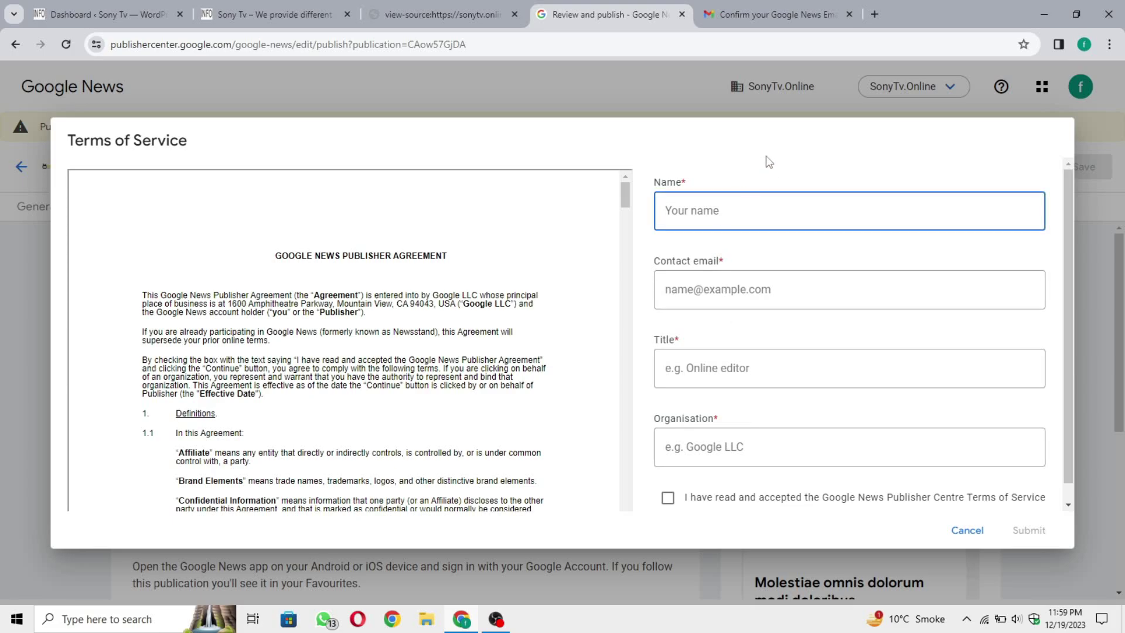
text(SonyTv.Online)
click(767, 177)
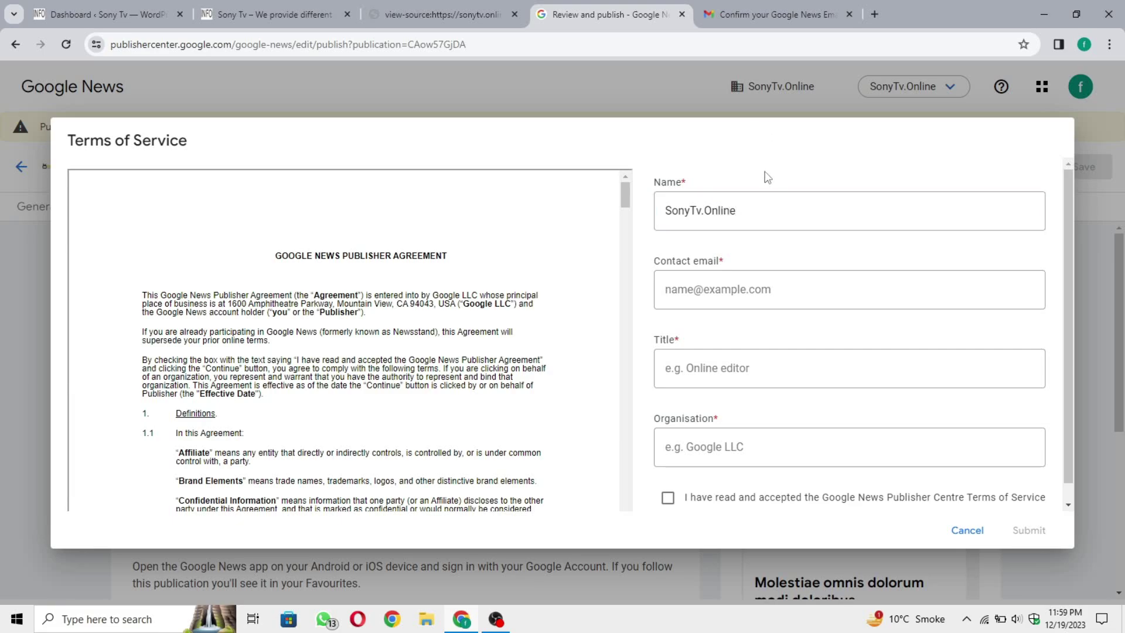
- Copy the account's e-mail address from Gmail and enter it as the contact email in the Terms of Service form
click(714, 280)
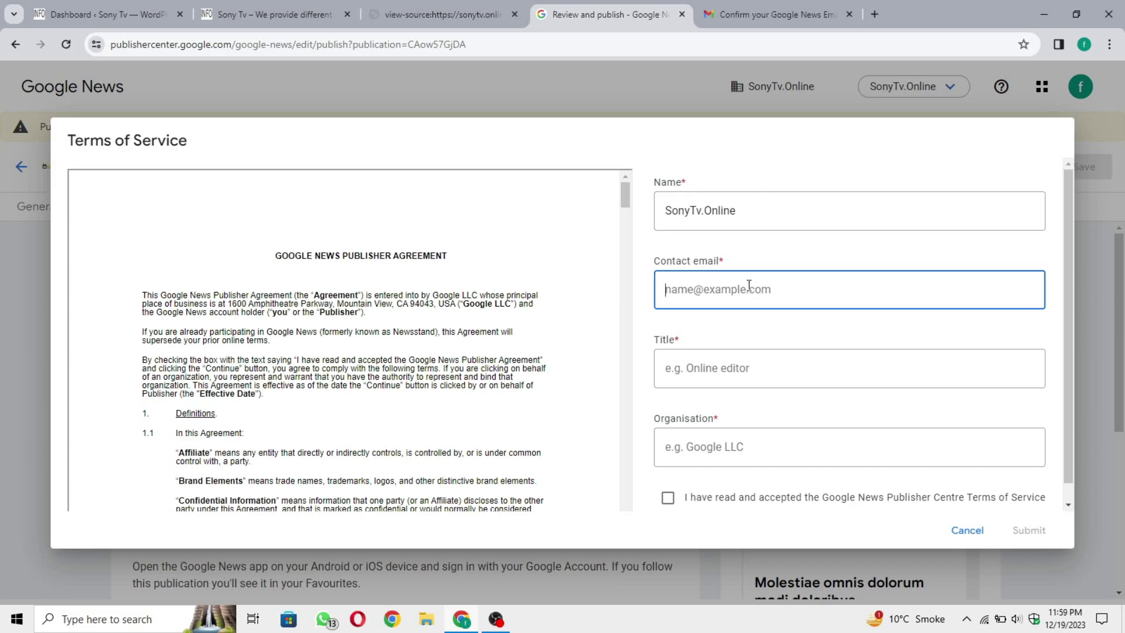
click(803, 10)
click(1089, 99)
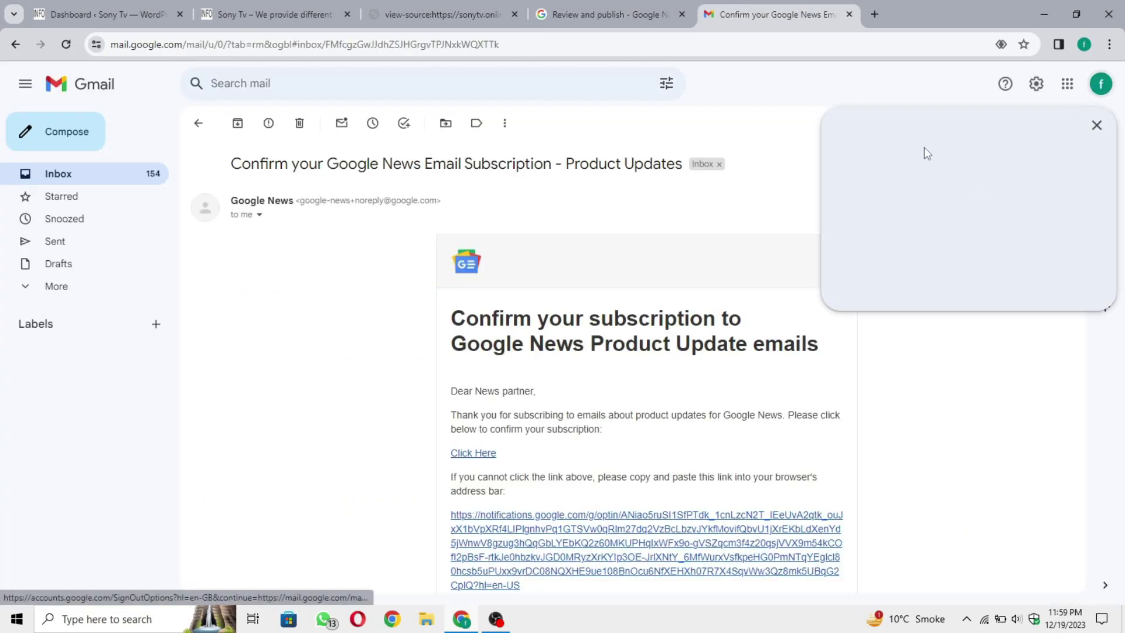
drag(1023, 127, 791, 79)
key(ctrl+c)
click(604, 14)
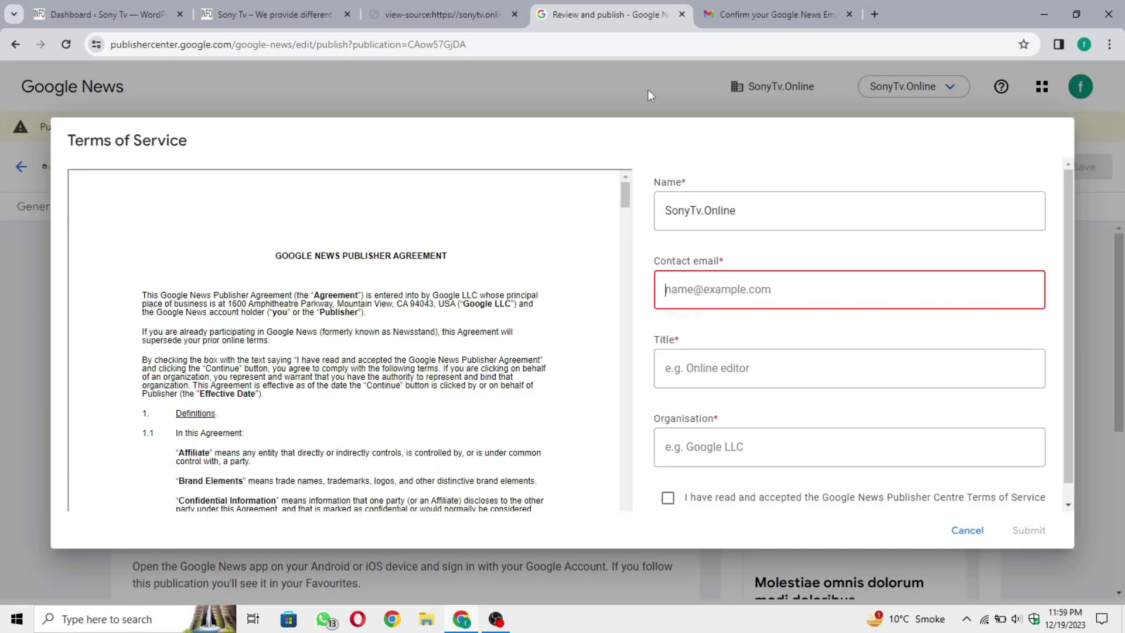
key(ctrl+v)
click(847, 331)
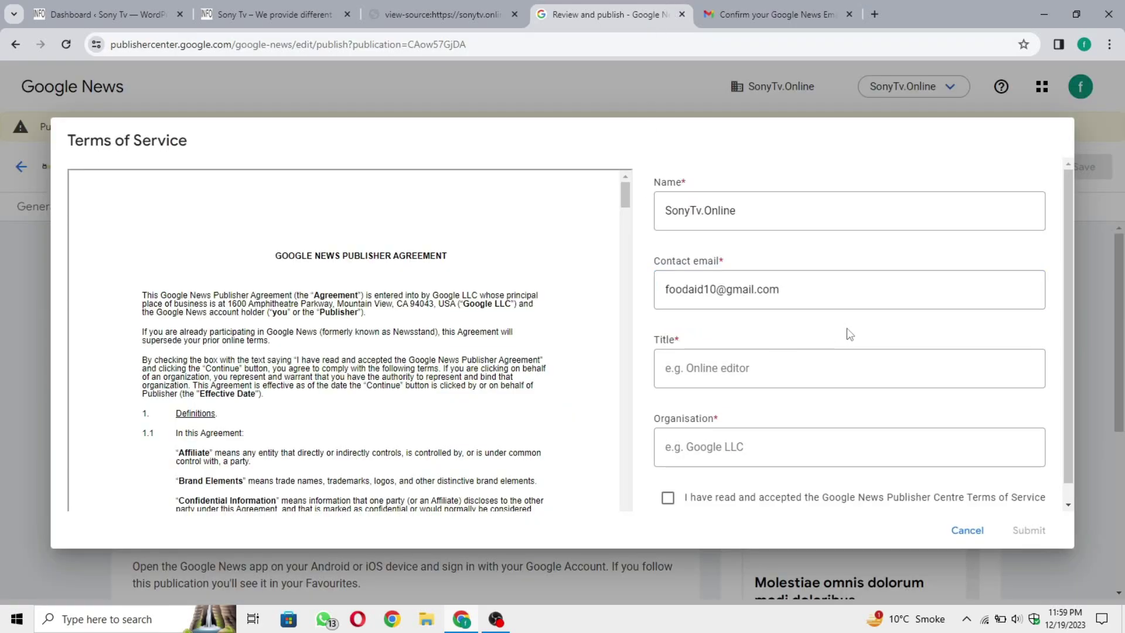
- Set the title to News Blog and the organisation to SonyTv.Online, reusing the text of the name field
click(709, 373)
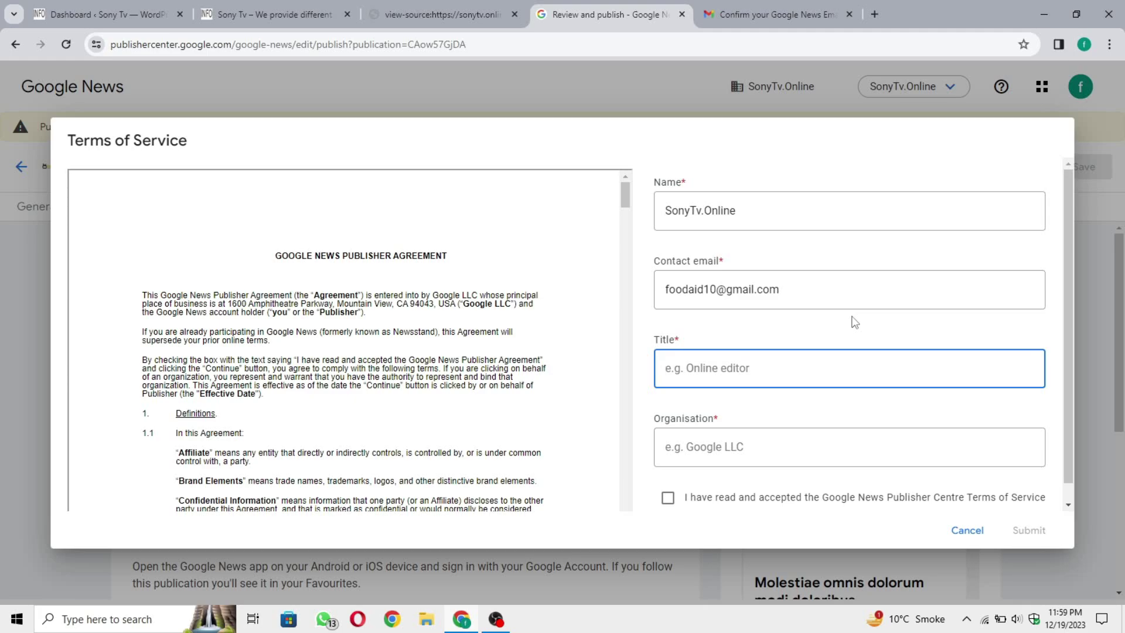
text(News Blog)
click(789, 327)
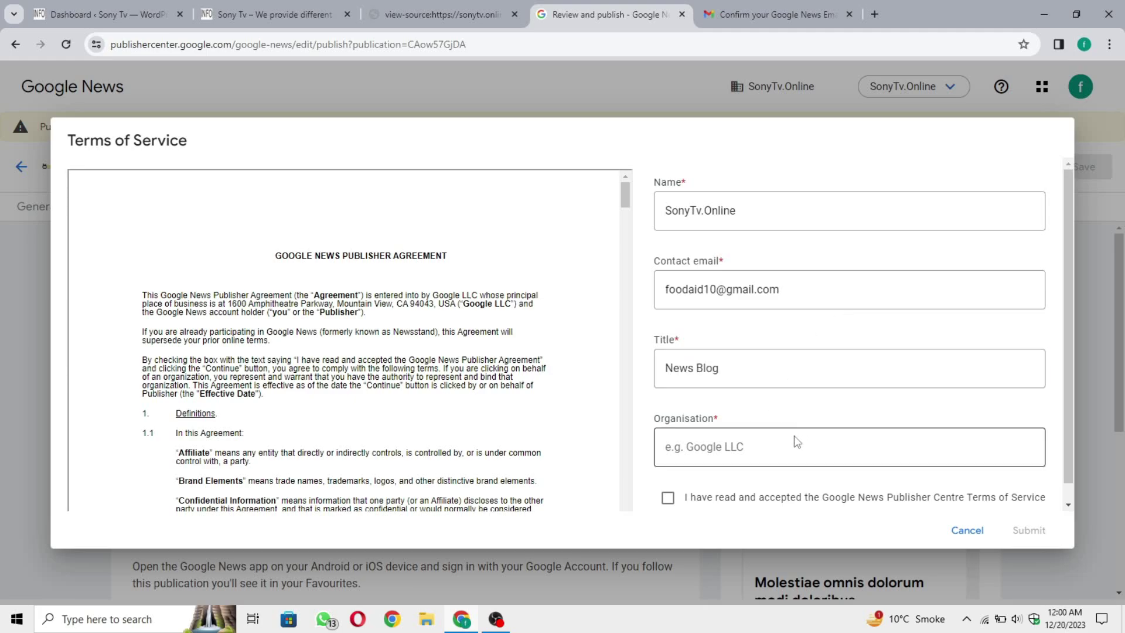
click(729, 447)
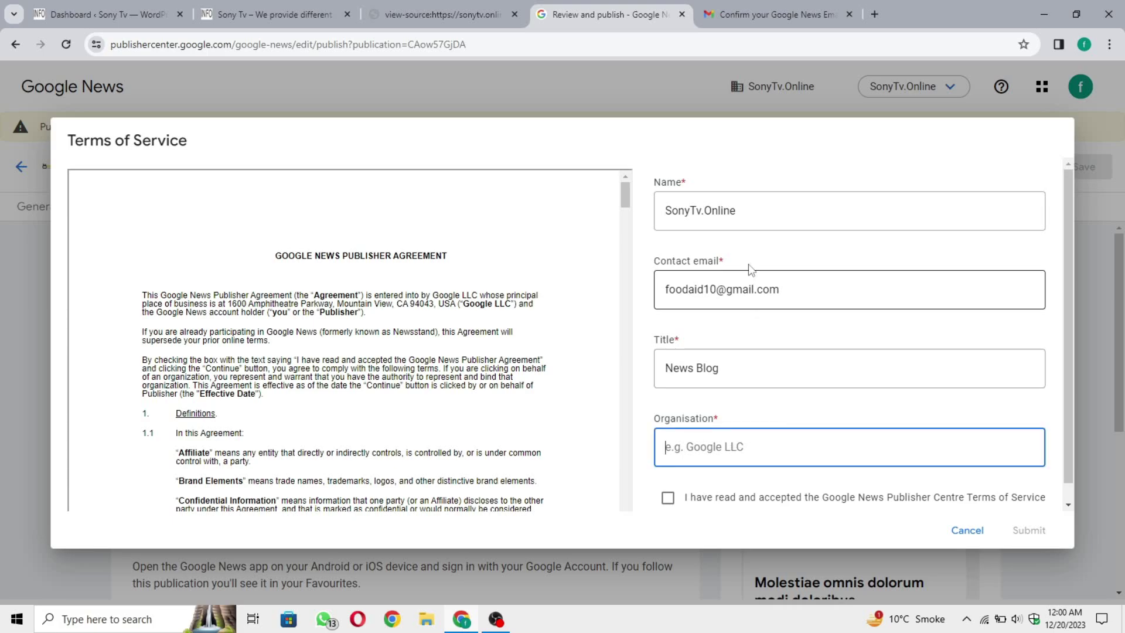
drag(763, 199, 657, 219)
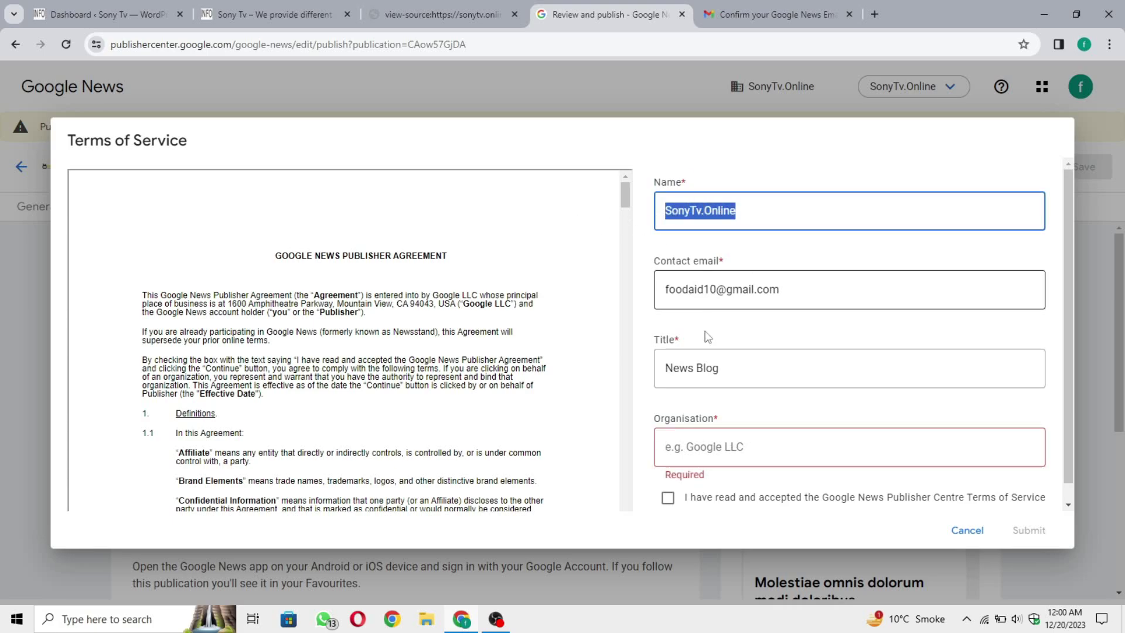
key(ctrl+c)
click(713, 464)
key(ctrl+v)
click(835, 412)
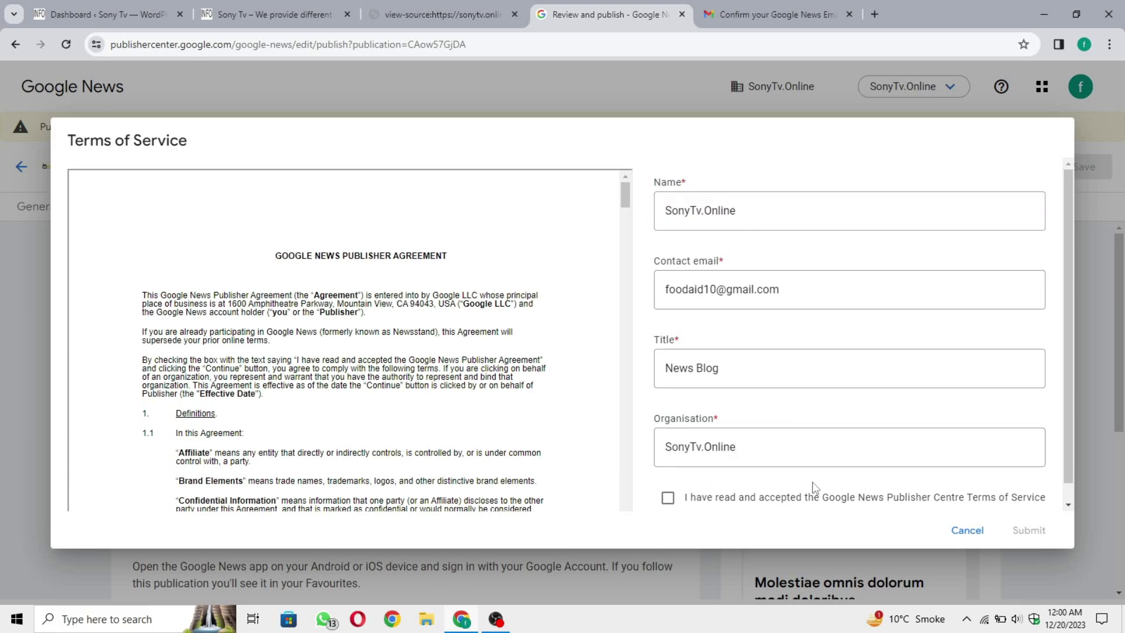
- Accept and submit the Google News Publisher Centre Terms of Service, and publish SonyTv.Online to send it for review
click(708, 503)
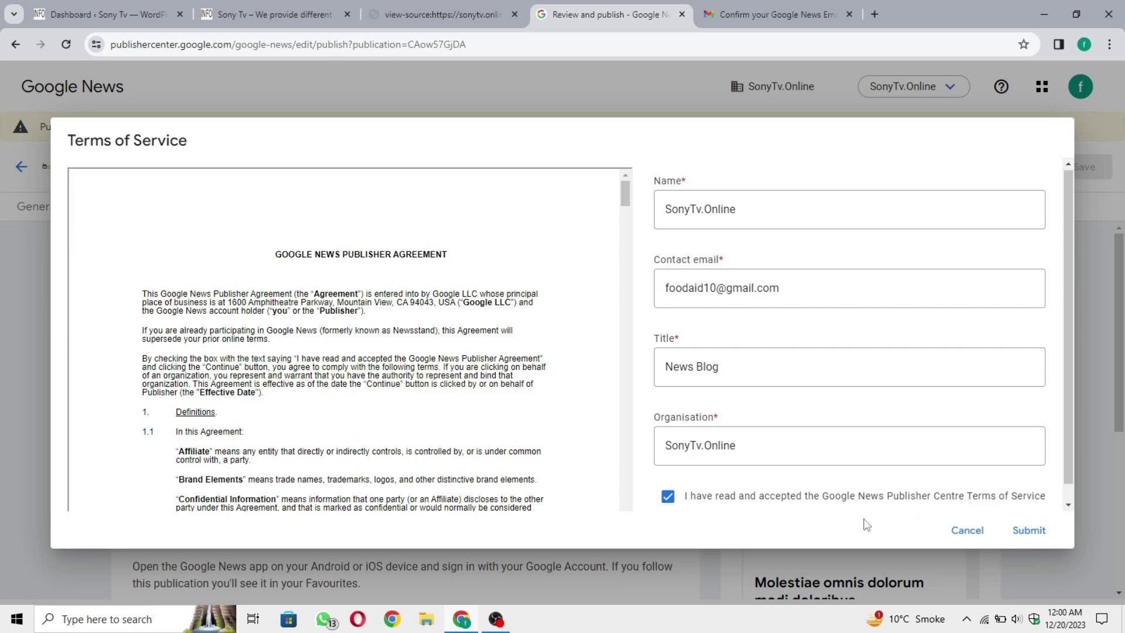
click(1029, 530)
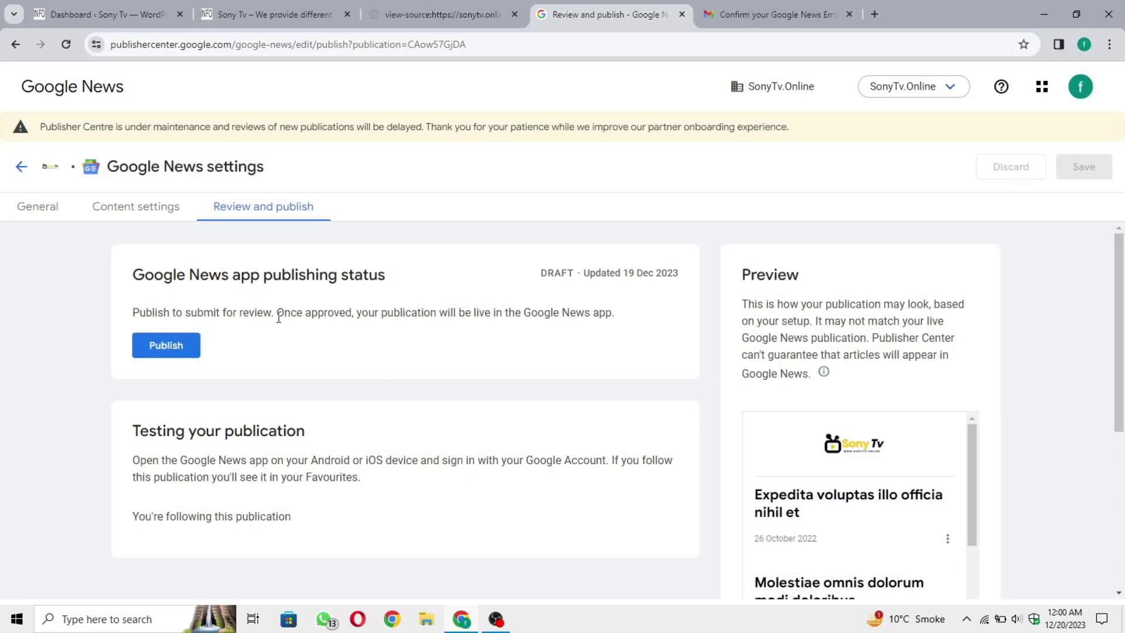
click(165, 352)
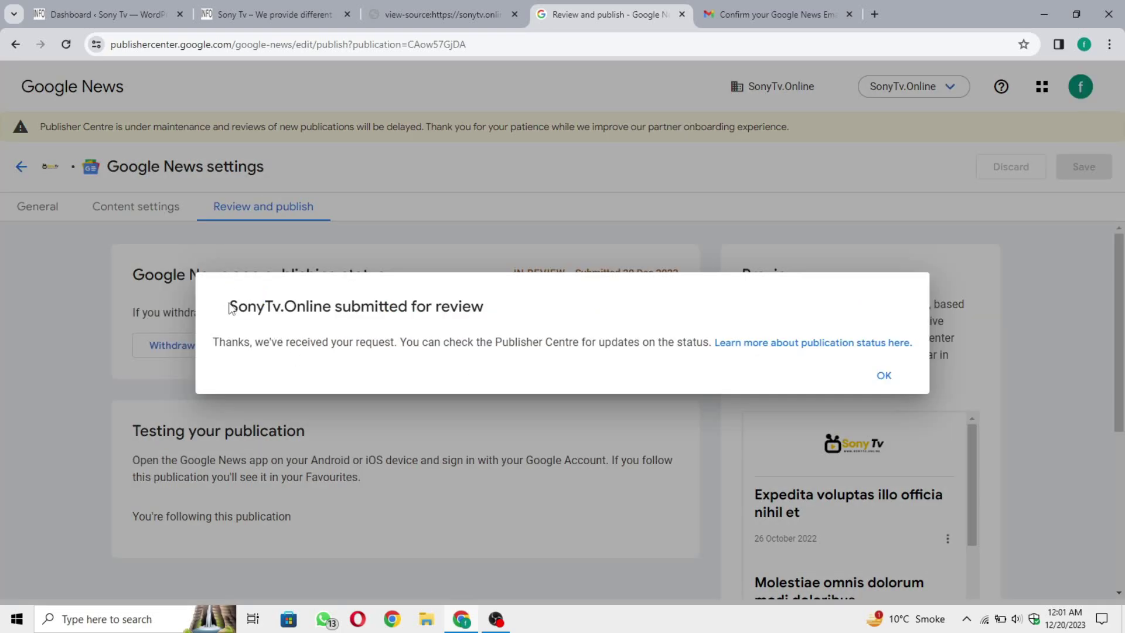
drag(230, 307, 503, 317)
click(503, 317)
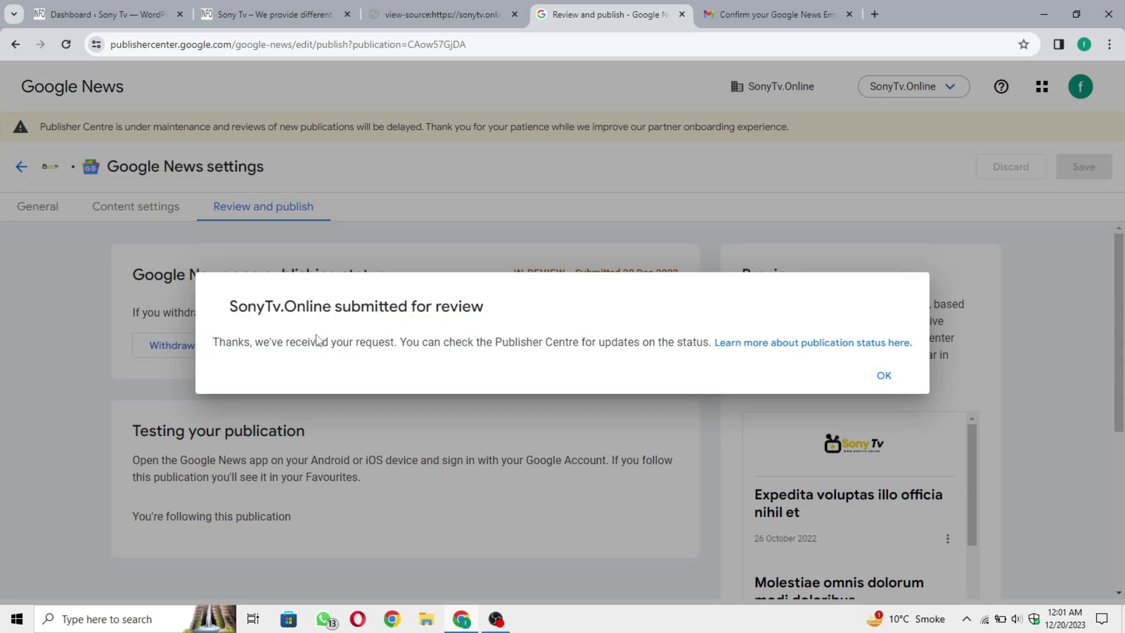